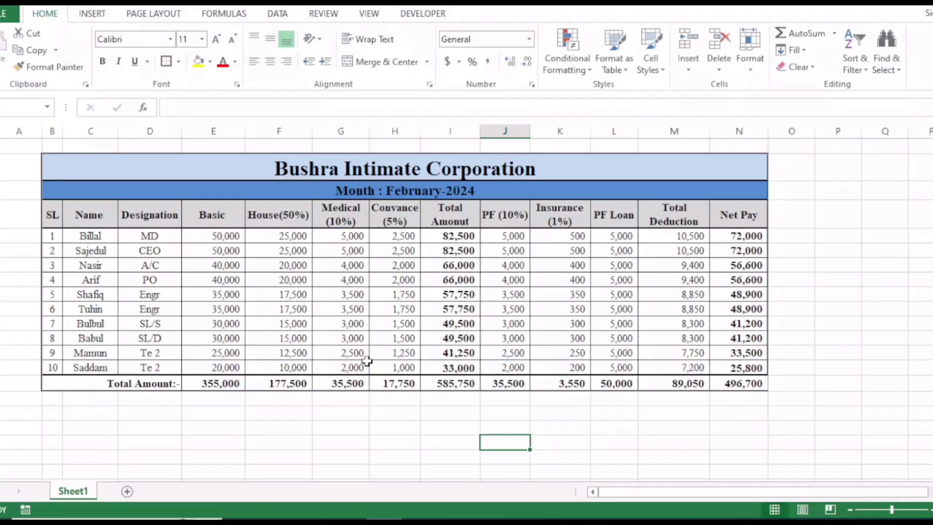
- Add a new sheet with 'Bushra Intimate Corporate' in A1 and 'Month : February-2024' in A2
{"action": "left_click", "coordinate": [293, 161]}
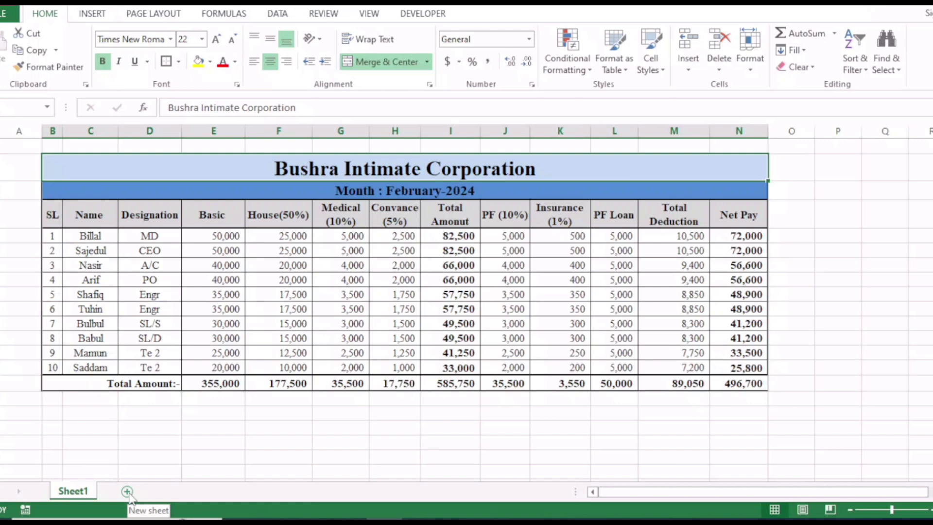
{"action": "left_click", "coordinate": [127, 492]}
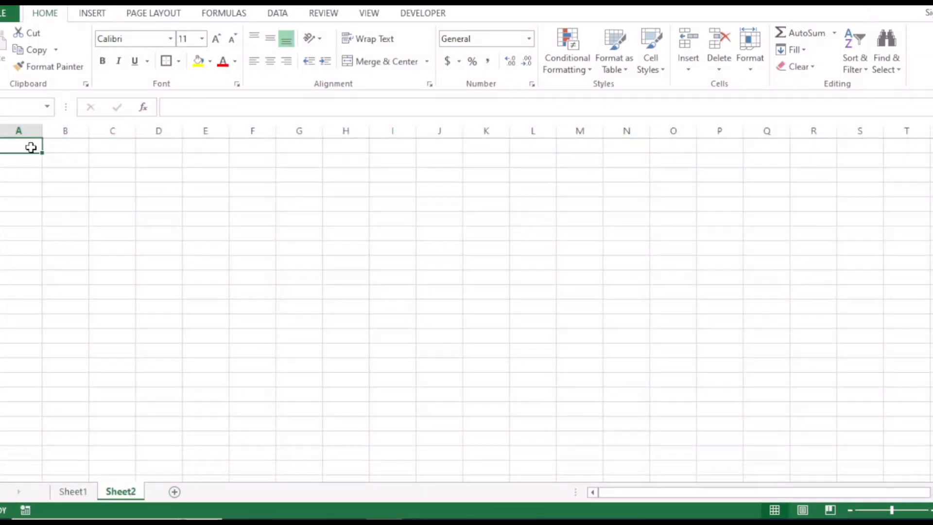
{"action": "type", "text": "Bush"}
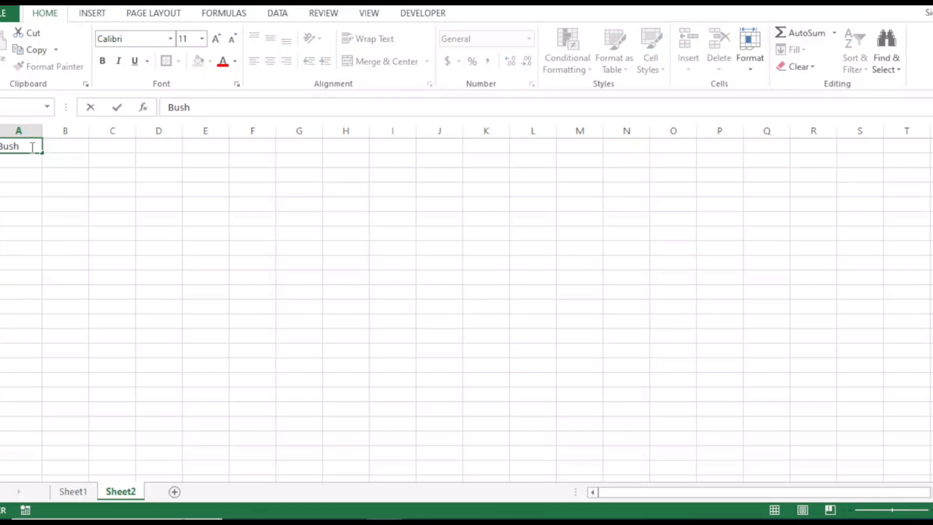
{"action": "type", "text": "ra In"}
{"action": "type", "text": "timate "}
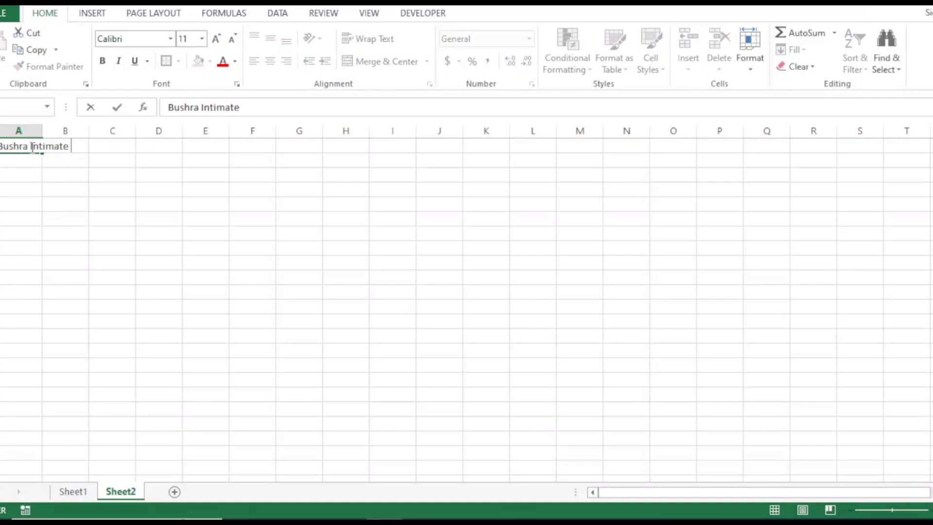
{"action": "type", "text": "Corpo"}
{"action": "type", "text": "rate"}
{"action": "key", "text": "Return"}
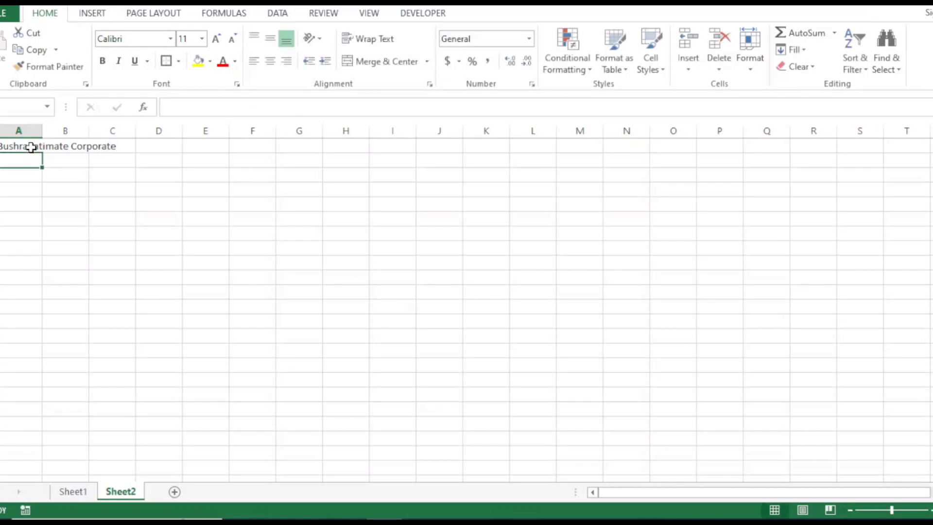
{"action": "type", "text": "M"}
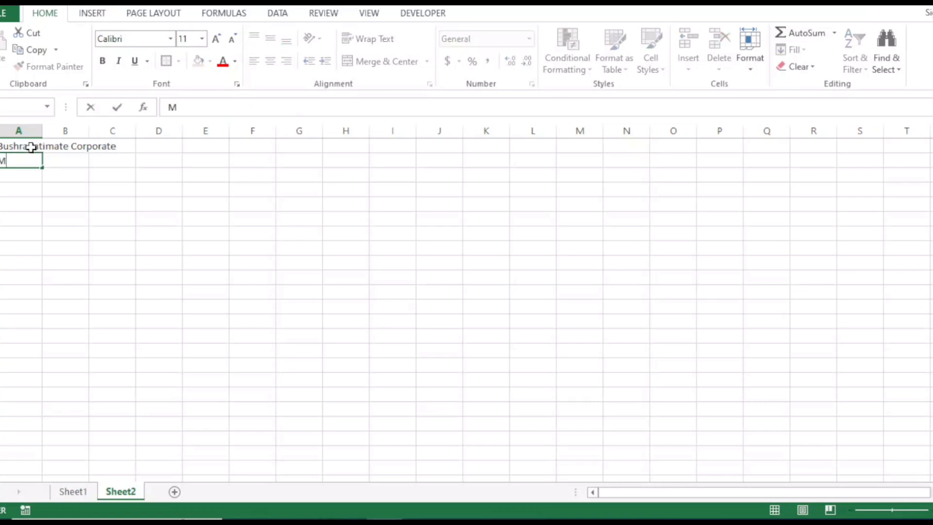
{"action": "type", "text": "onth"}
{"action": "type", "text": " : "}
{"action": "type", "text": "Feb"}
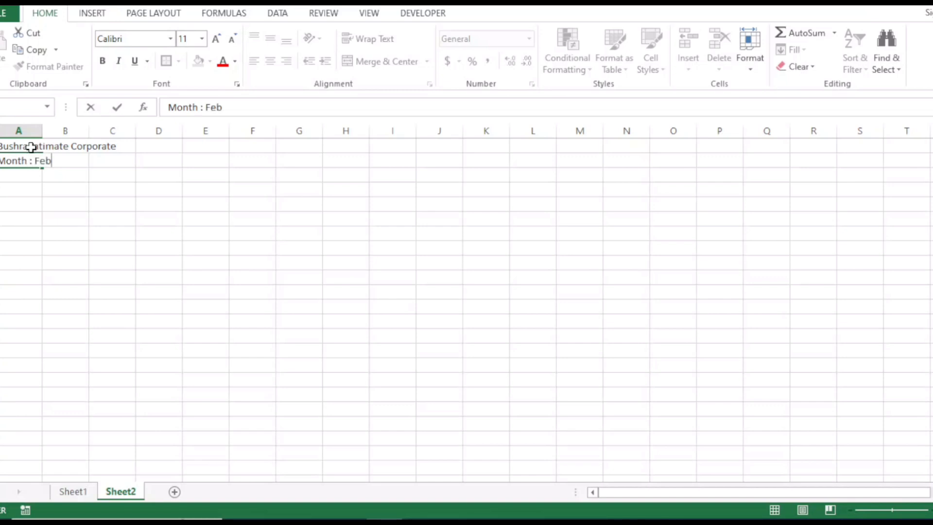
{"action": "type", "text": "rua"}
{"action": "type", "text": "ry"}
{"action": "type", "text": "-2024"}
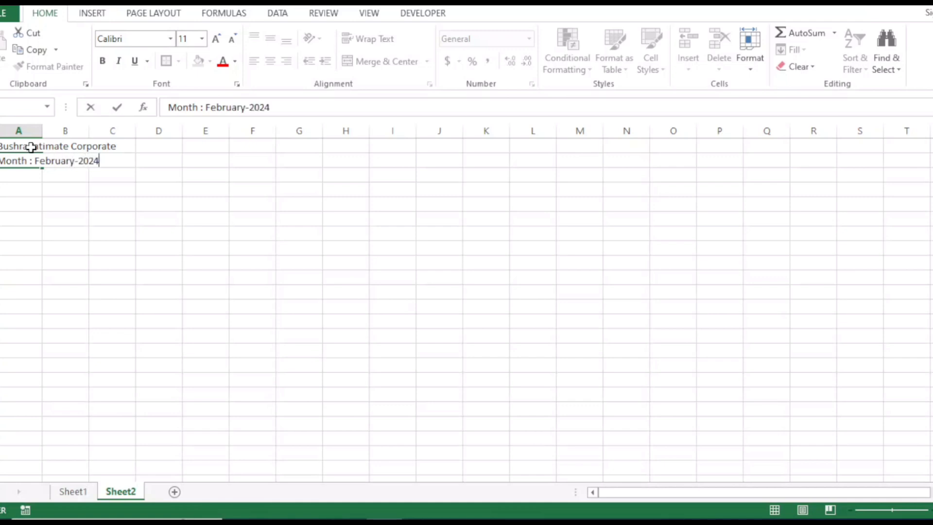
{"action": "left_click", "coordinate": [125, 215]}
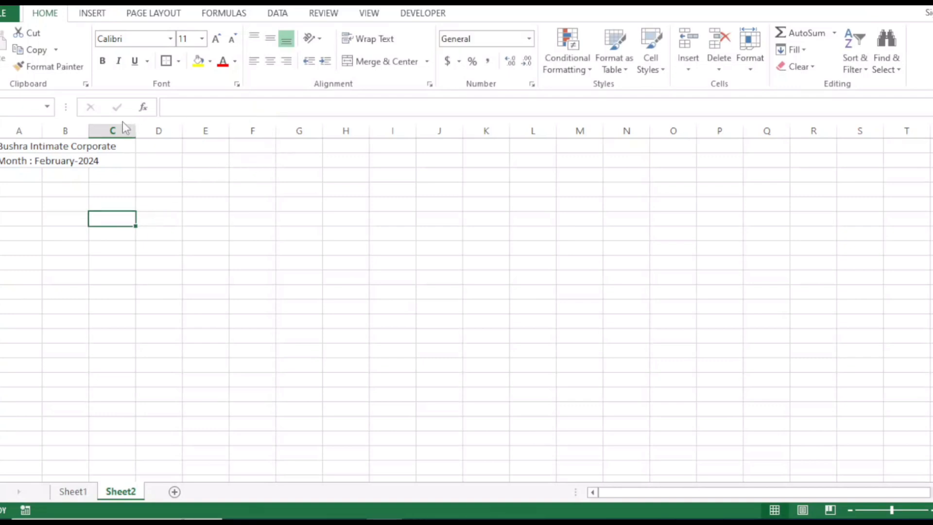
- Merge and center the title across A1:H1 and the month line across A2:H2
{"action": "left_click_drag", "start_coordinate": [17, 145], "coordinate": [350, 144]}
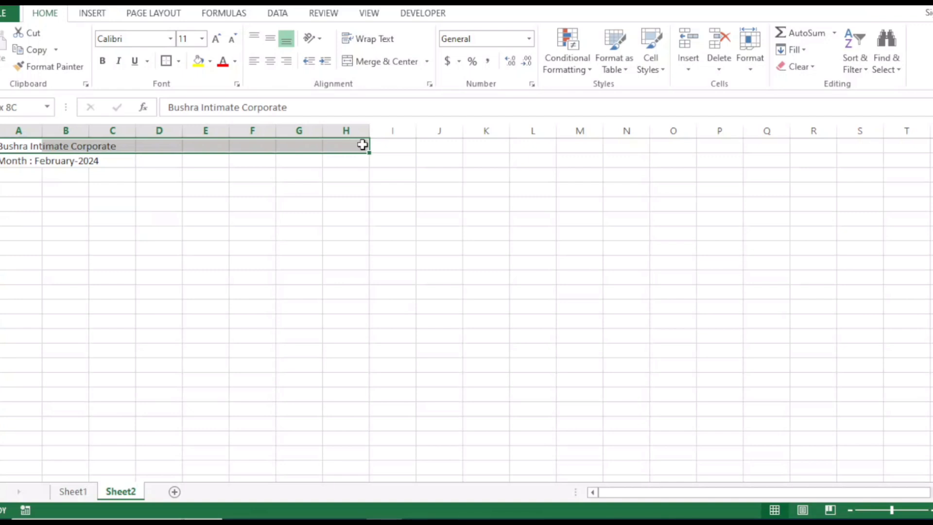
{"action": "left_click", "coordinate": [393, 68]}
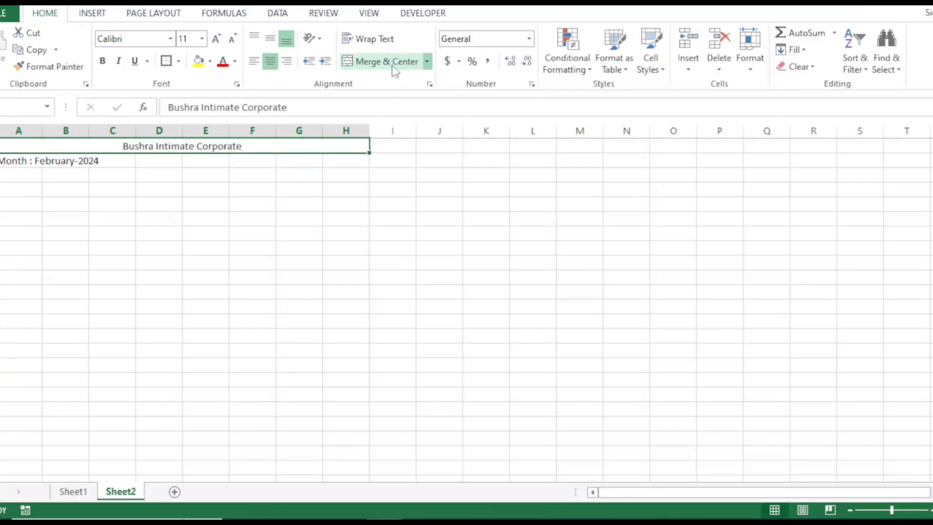
{"action": "left_click_drag", "start_coordinate": [8, 160], "coordinate": [344, 158]}
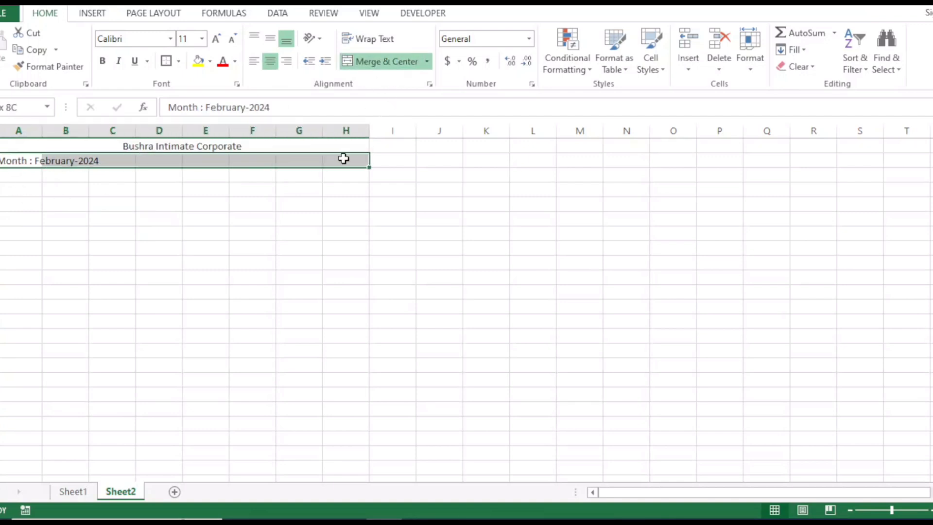
{"action": "left_click", "coordinate": [382, 65]}
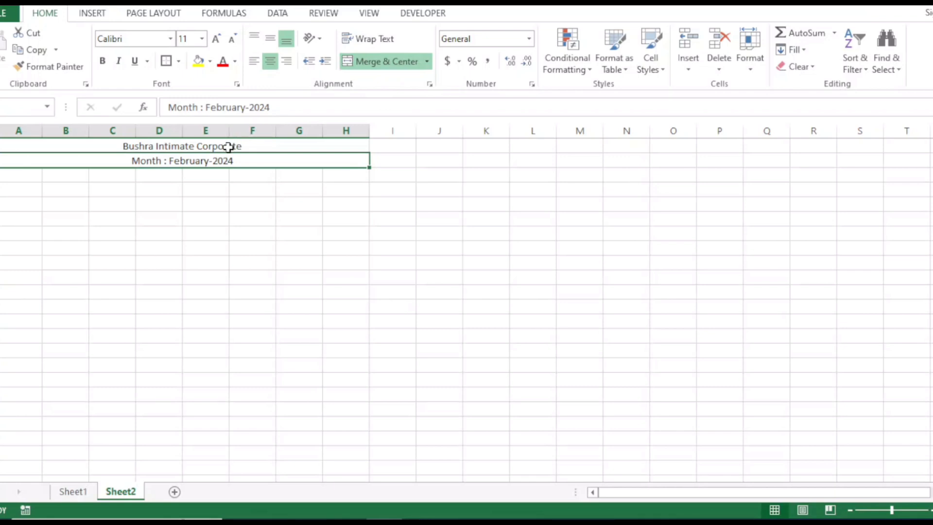
- Make the title bold at 20 pt and the month line bold at 14 pt
{"action": "left_click", "coordinate": [228, 145]}
{"action": "left_click", "coordinate": [215, 39]}
{"action": "left_click", "coordinate": [216, 38]}
{"action": "left_click", "coordinate": [216, 38]}
{"action": "left_click", "coordinate": [215, 39]}
{"action": "left_click", "coordinate": [216, 39]}
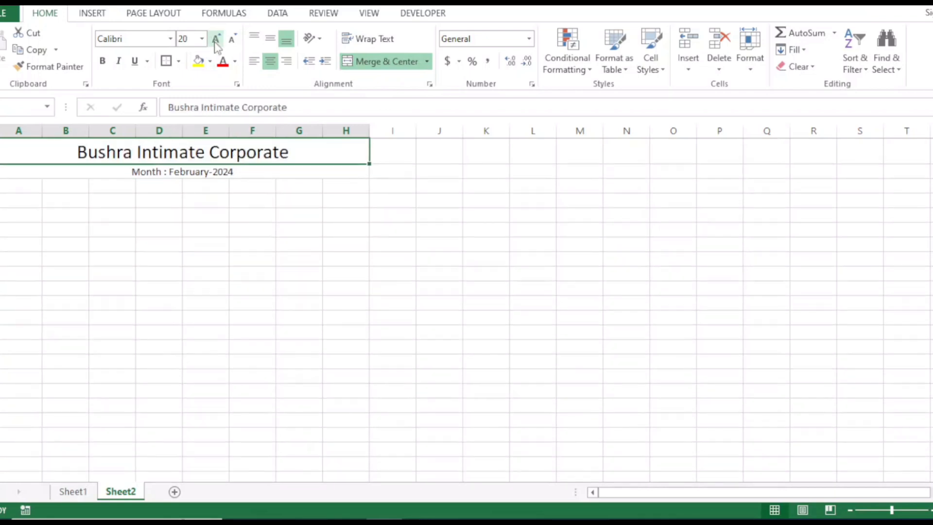
{"action": "left_click", "coordinate": [102, 61]}
{"action": "left_click", "coordinate": [161, 165]}
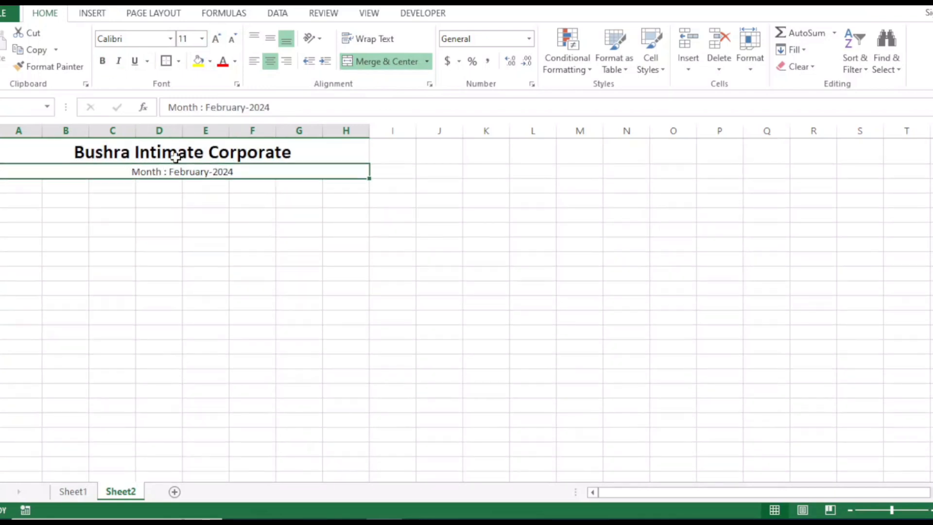
{"action": "left_click", "coordinate": [216, 39]}
{"action": "left_click", "coordinate": [216, 39]}
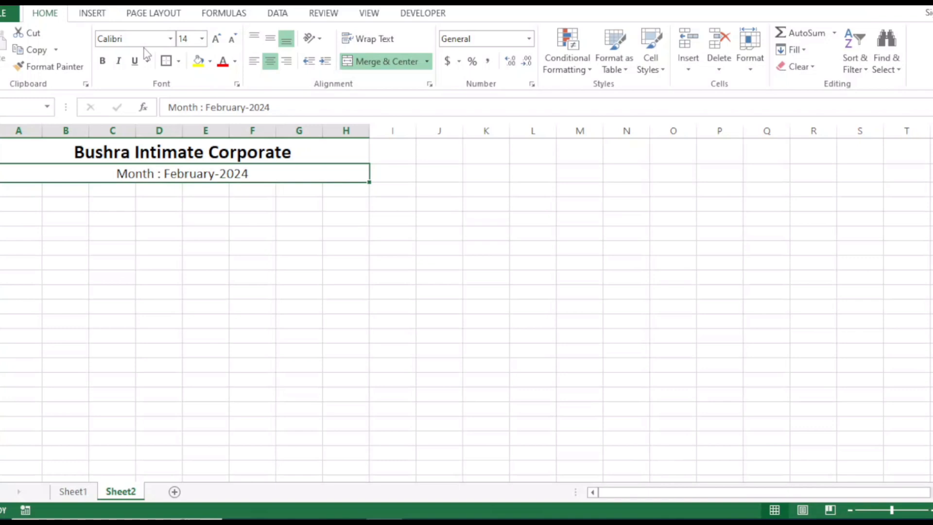
{"action": "left_click", "coordinate": [102, 60]}
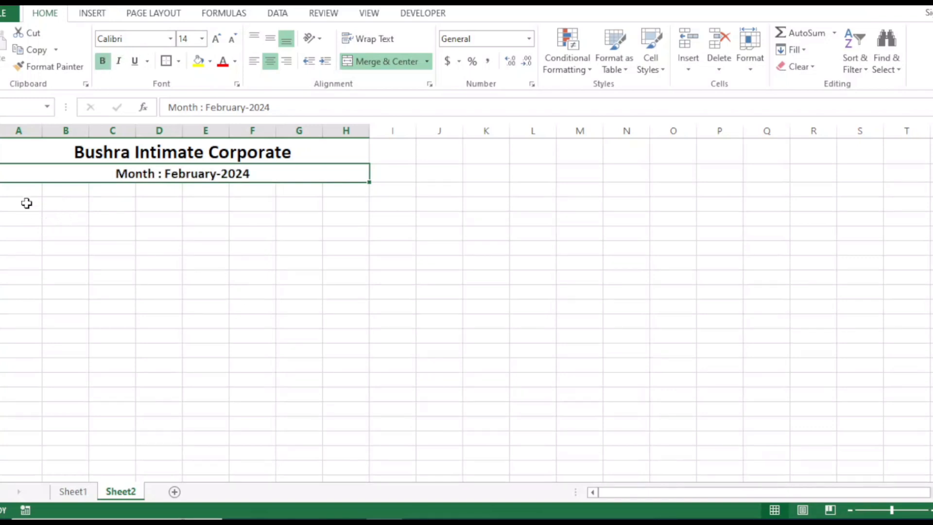
- Enter the headings SL, Name and Designation in A3:C3
{"action": "left_click", "coordinate": [17, 190]}
{"action": "type", "text": "S"}
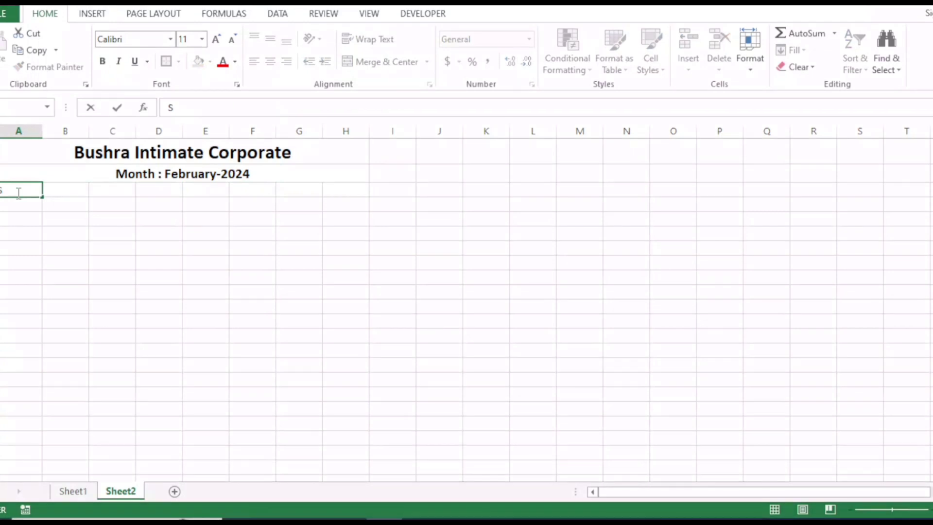
{"action": "type", "text": "L"}
{"action": "key", "text": "Tab"}
{"action": "type", "text": "Nam"}
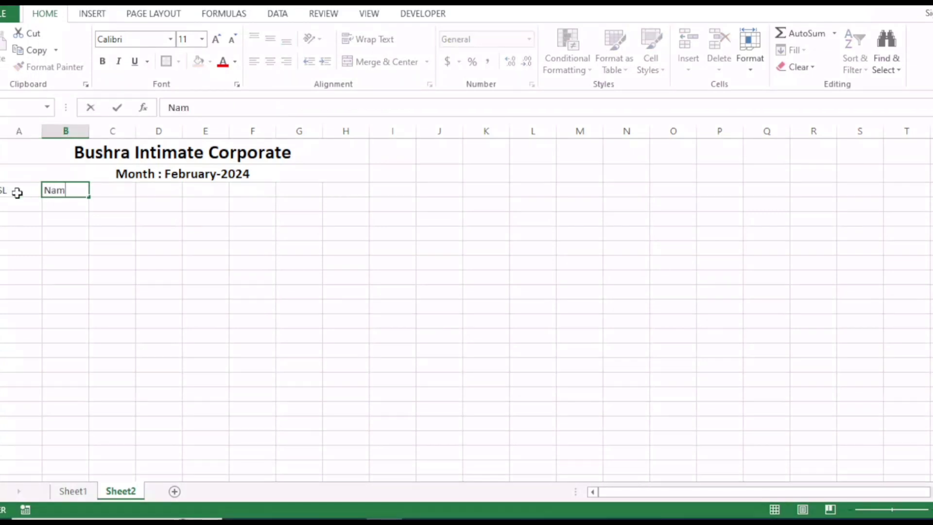
{"action": "type", "text": "e"}
{"action": "key", "text": "Tab"}
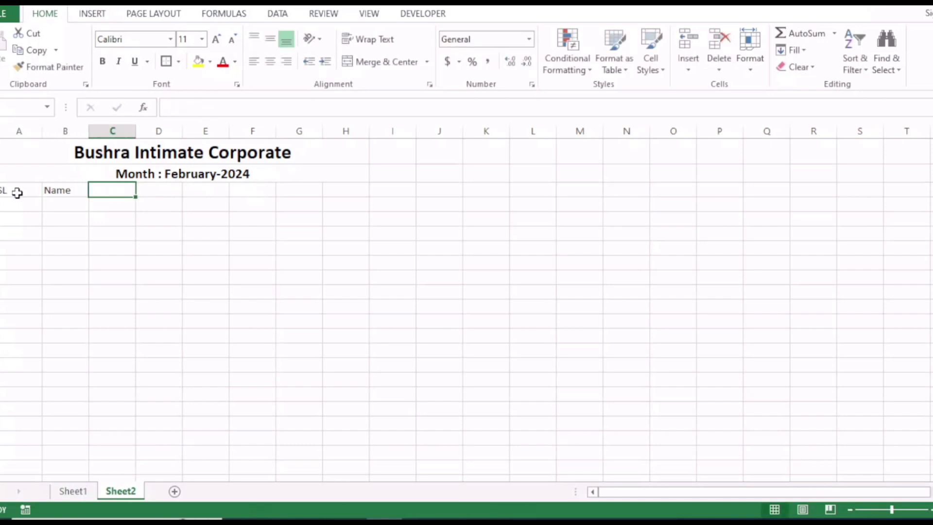
{"action": "type", "text": "Des"}
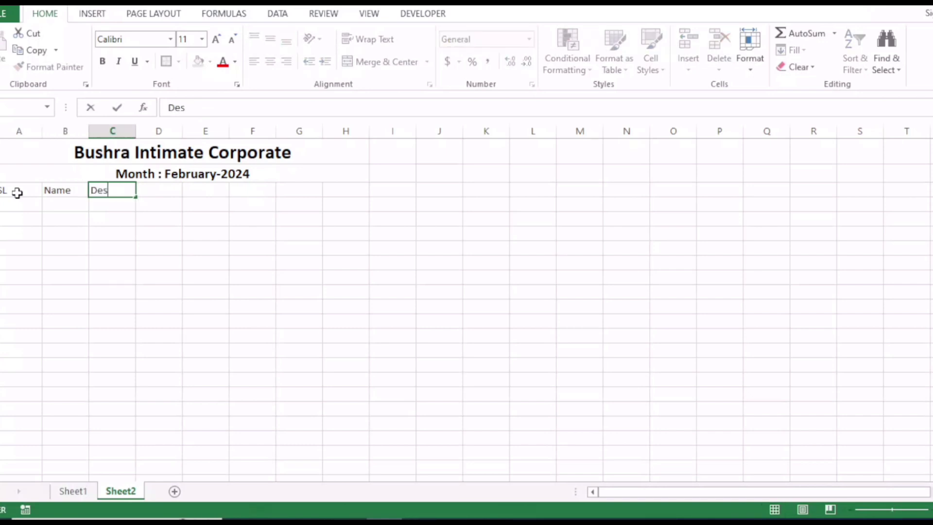
{"action": "type", "text": "igna"}
{"action": "type", "text": "to"}
{"action": "key", "text": "BackSpace"}
{"action": "type", "text": "ion"}
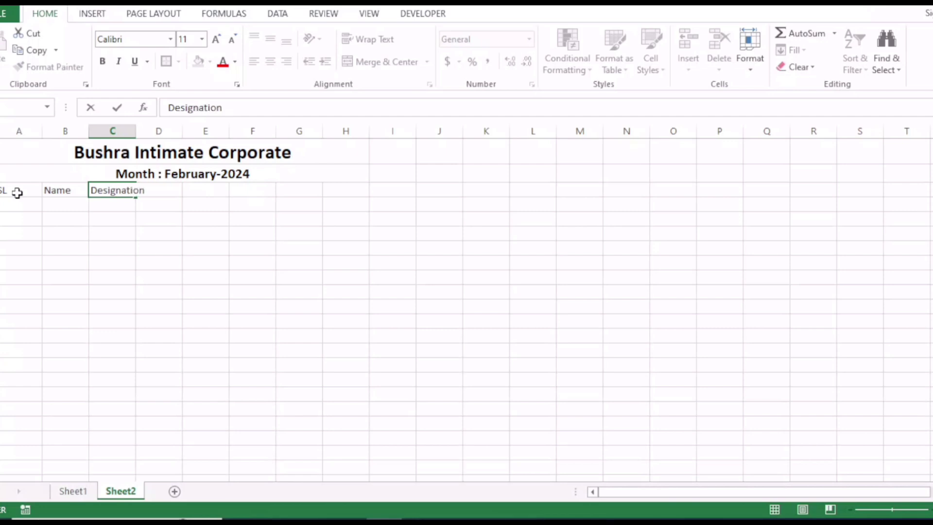
{"action": "key", "text": "Tab"}
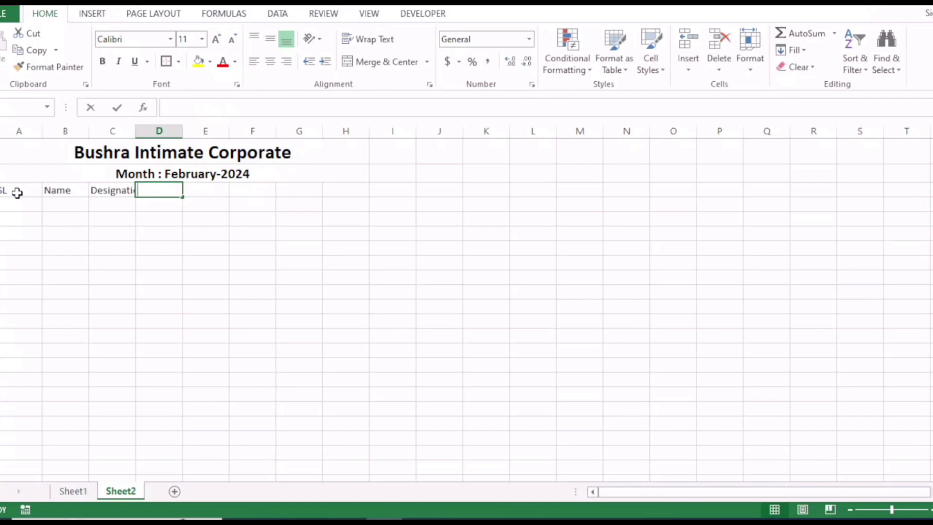
- Continue the headings with Basic, House (50%), Medical (10) and Convance (5%) in D3:G3
{"action": "type", "text": "Basic"}
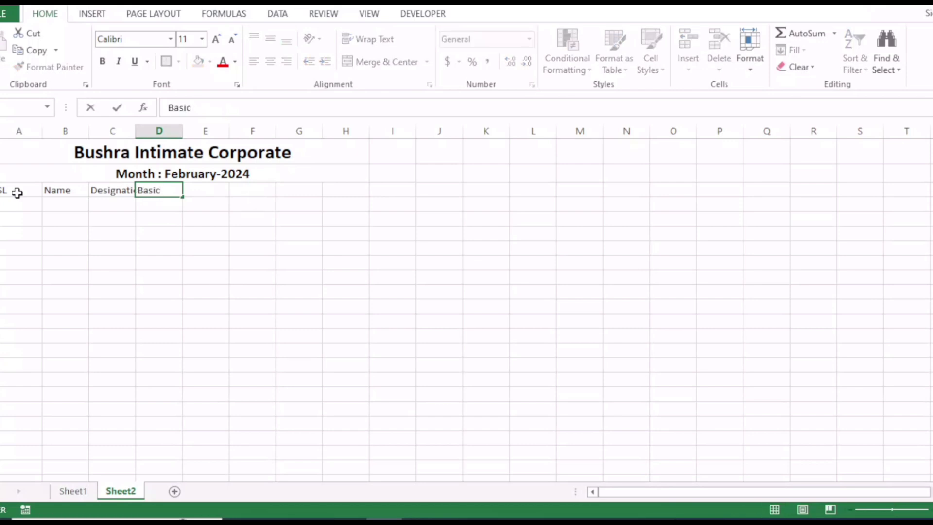
{"action": "key", "text": "Tab"}
{"action": "type", "text": "Ho"}
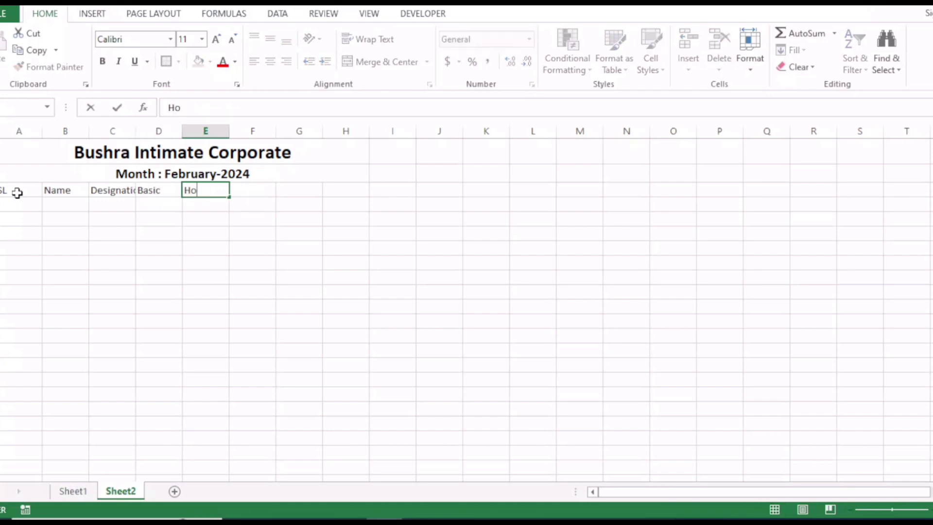
{"action": "type", "text": "use"}
{"action": "type", "text": " (50"}
{"action": "type", "text": "%)"}
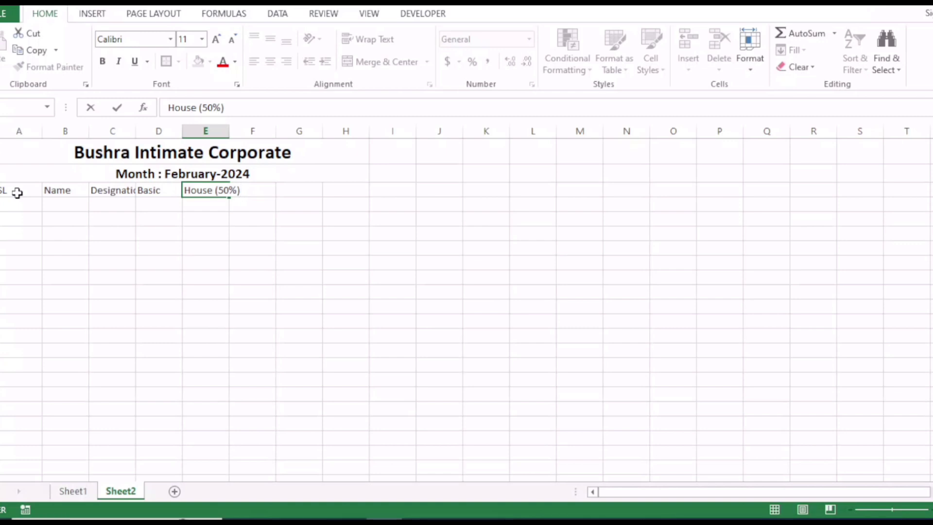
{"action": "key", "text": "Tab"}
{"action": "type", "text": "M"}
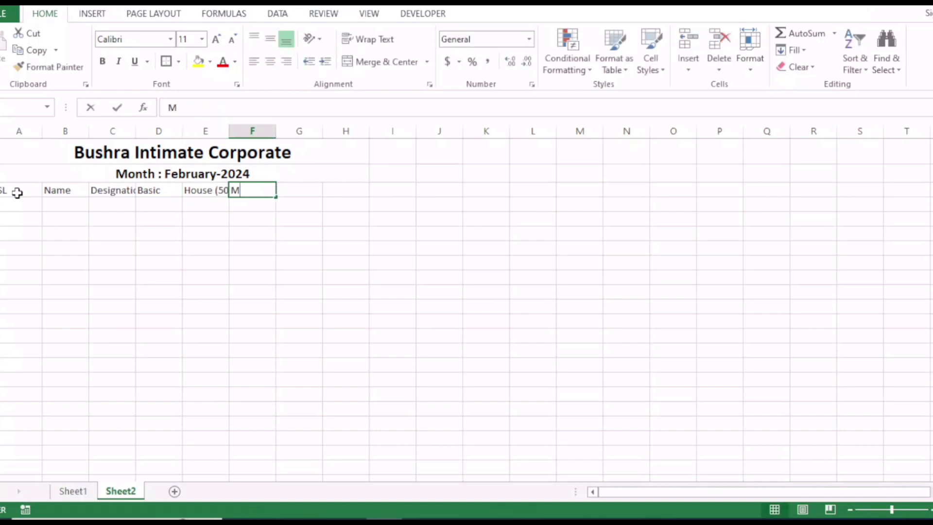
{"action": "type", "text": "edical"}
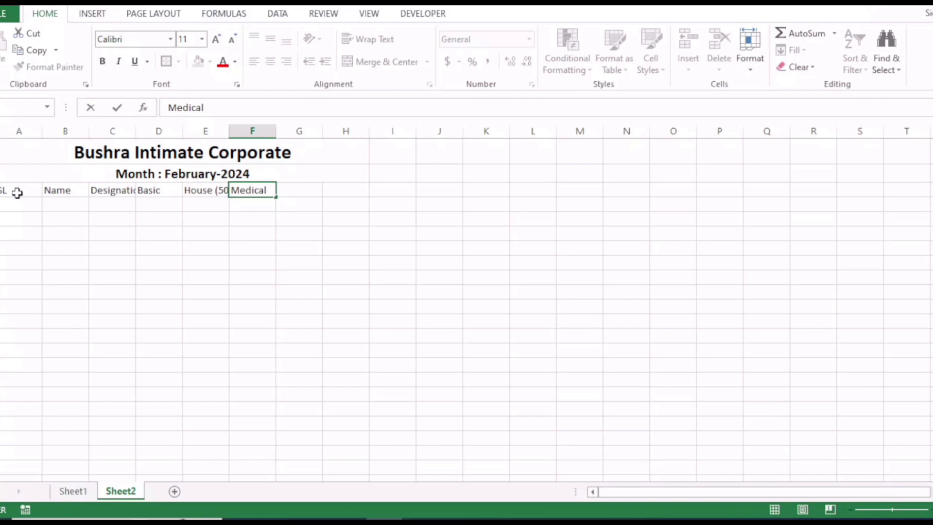
{"action": "type", "text": " (10"}
{"action": "type", "text": ")"}
{"action": "key", "text": "Tab"}
{"action": "type", "text": "Conv"}
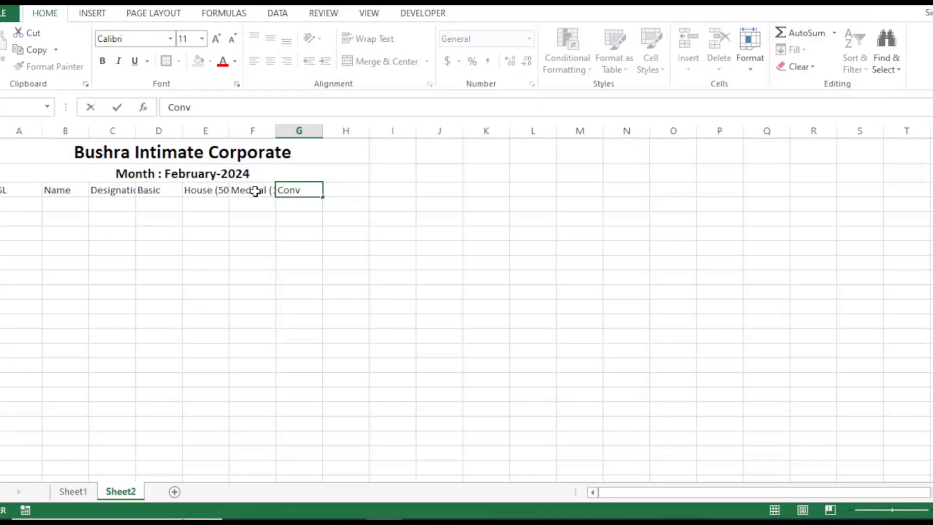
{"action": "type", "text": "an"}
{"action": "type", "text": "ce ("}
{"action": "type", "text": "5%)"}
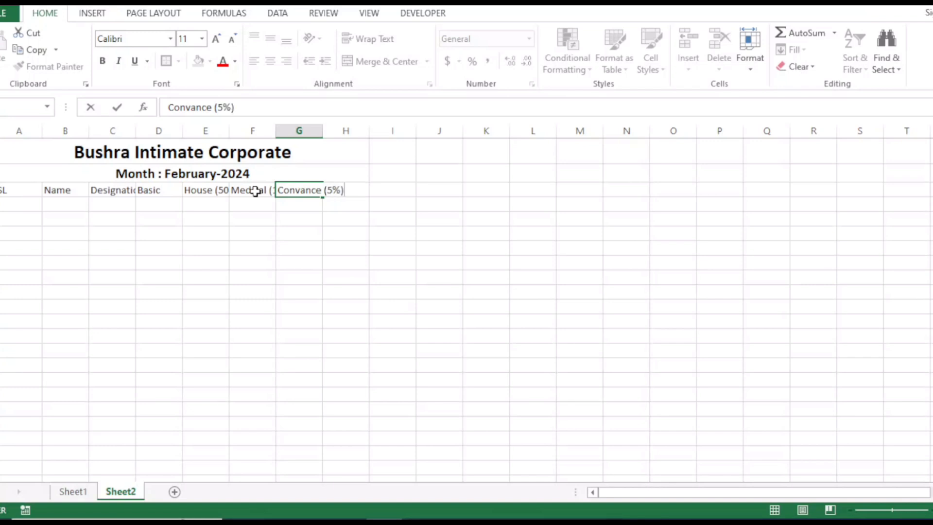
- Add the Total Amount and PF (10%) headings in H3:I3
{"action": "key", "text": "Tab"}
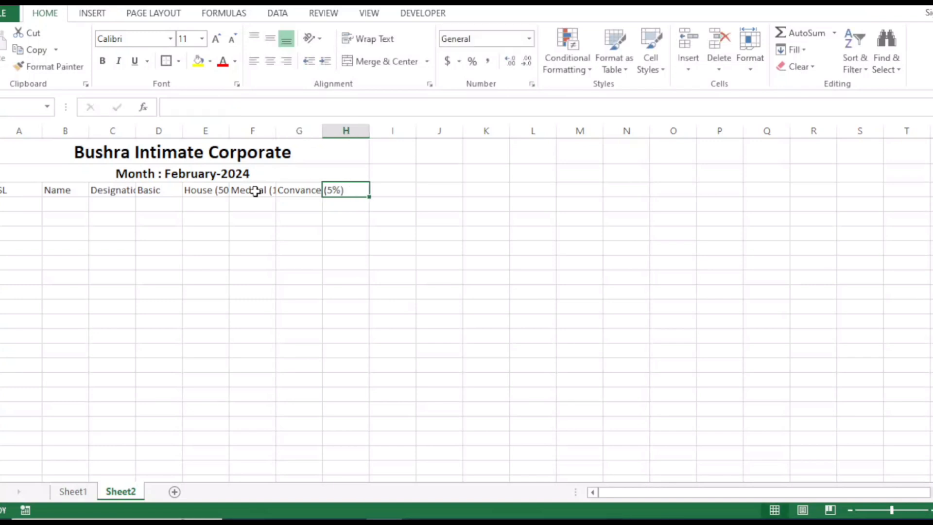
{"action": "type", "text": "A"}
{"action": "key", "text": "BackSpace"}
{"action": "type", "text": "T"}
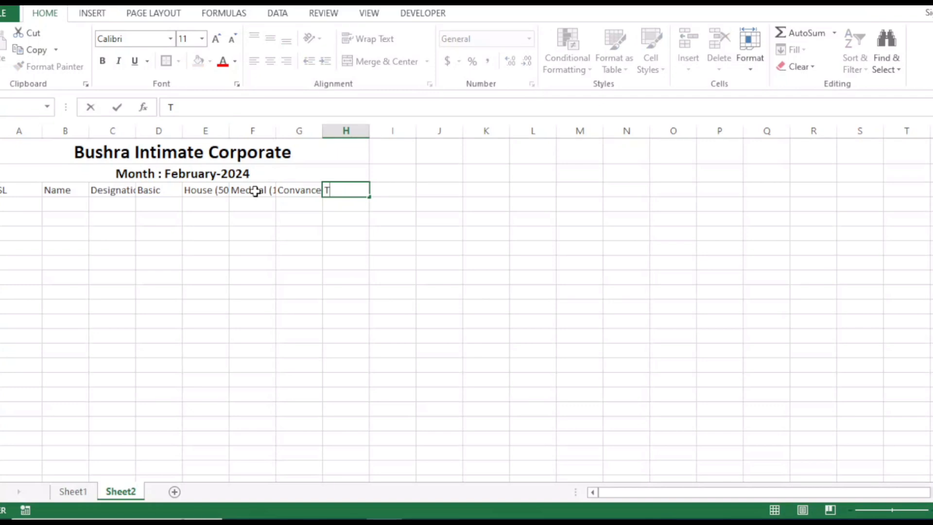
{"action": "type", "text": "otal "}
{"action": "type", "text": "Amoun"}
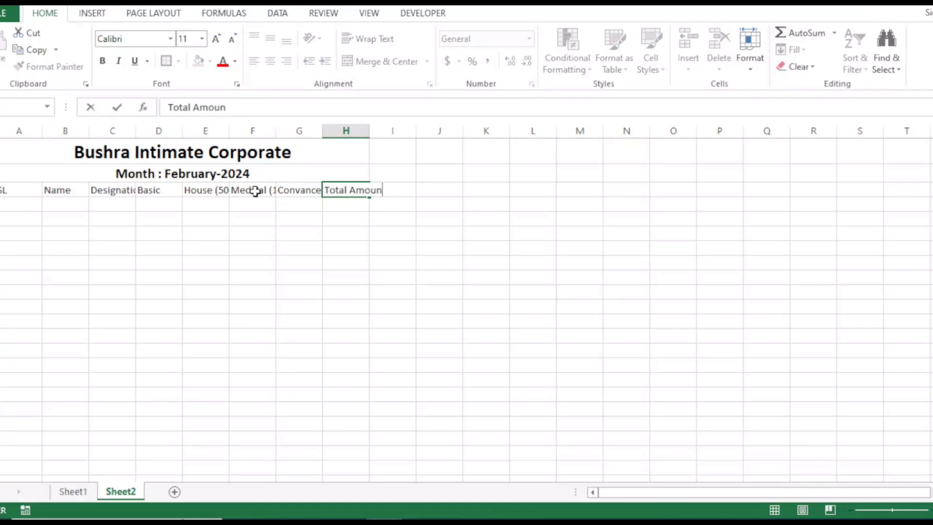
{"action": "type", "text": "t"}
{"action": "key", "text": "Tab"}
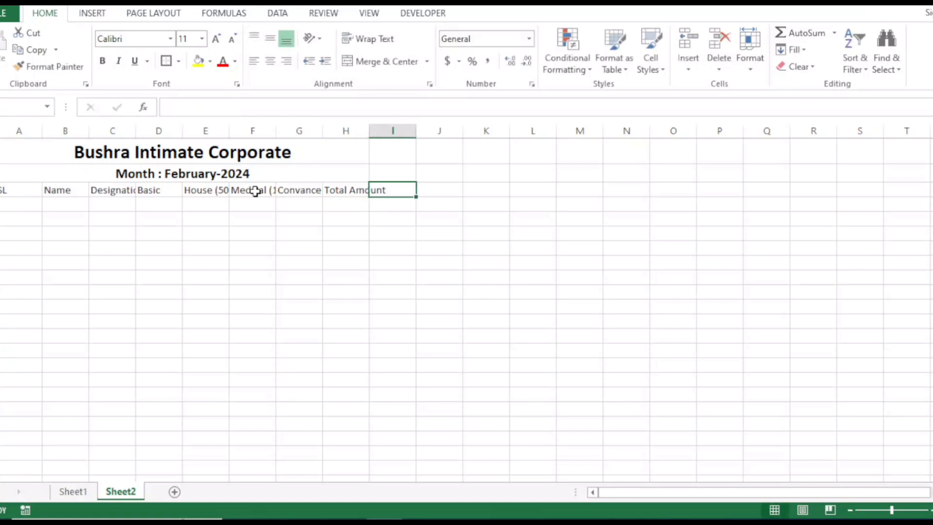
{"action": "type", "text": "PF ("}
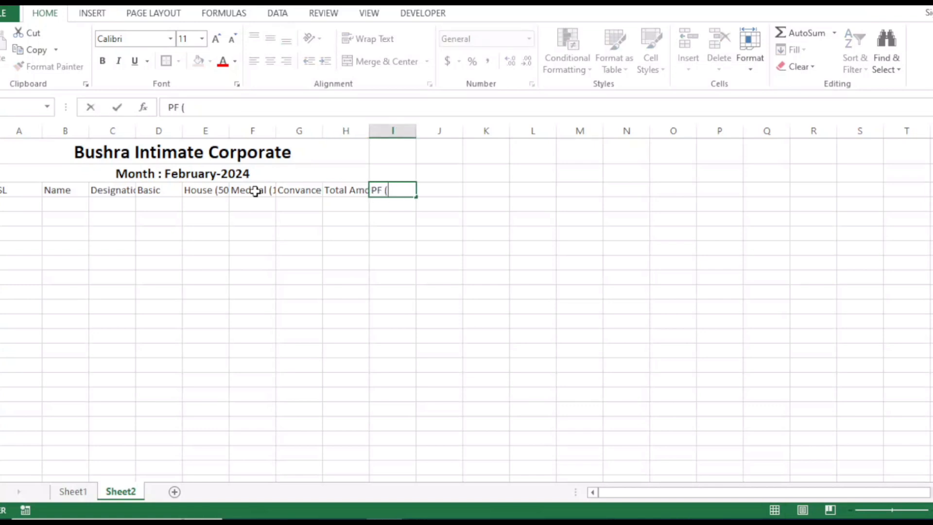
{"action": "type", "text": "10"}
{"action": "type", "text": "%)"}
{"action": "key", "text": "Tab"}
- Add Insurance (1%), PF Loan, Total Deduction and Net Pay headings, then widen the Name column
{"action": "type", "text": "In"}
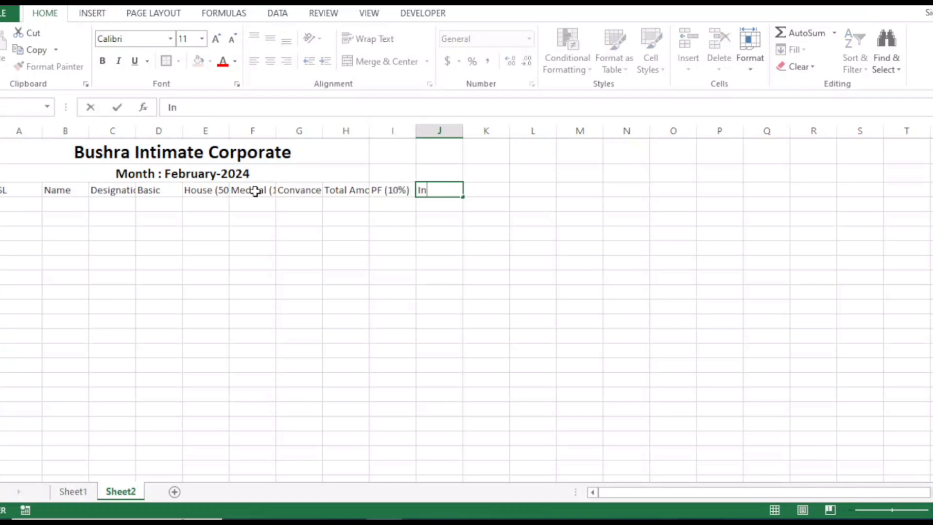
{"action": "type", "text": "sur"}
{"action": "type", "text": "ance"}
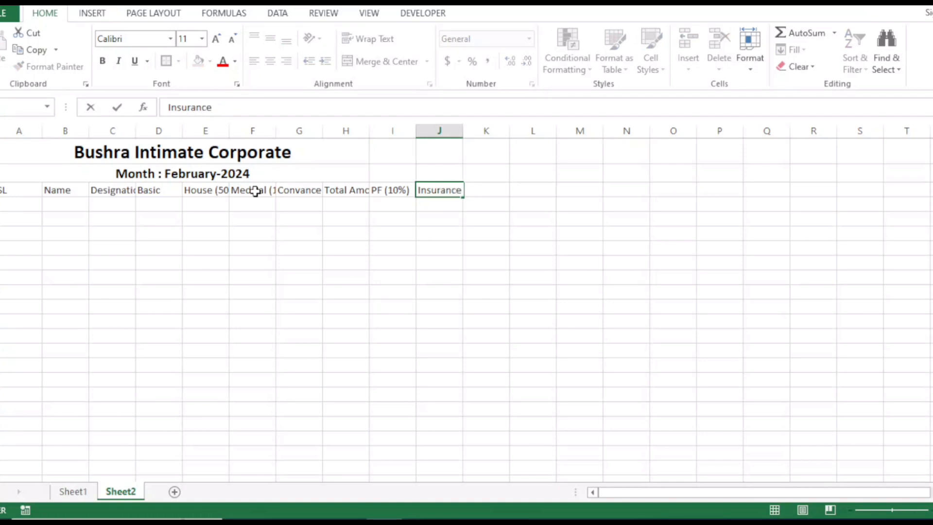
{"action": "type", "text": " ("}
{"action": "type", "text": "1%"}
{"action": "type", "text": ")"}
{"action": "key", "text": "Tab"}
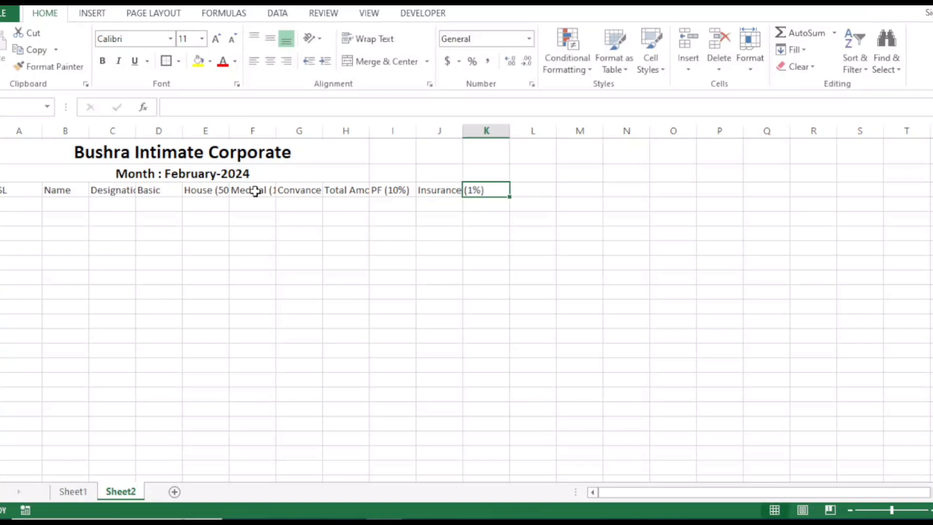
{"action": "type", "text": "PF"}
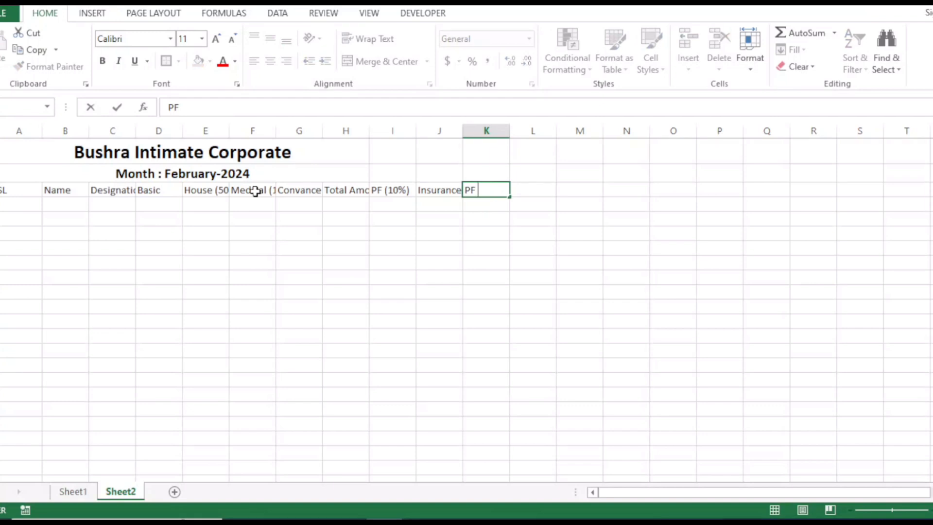
{"action": "type", "text": " Loan"}
{"action": "key", "text": "Tab"}
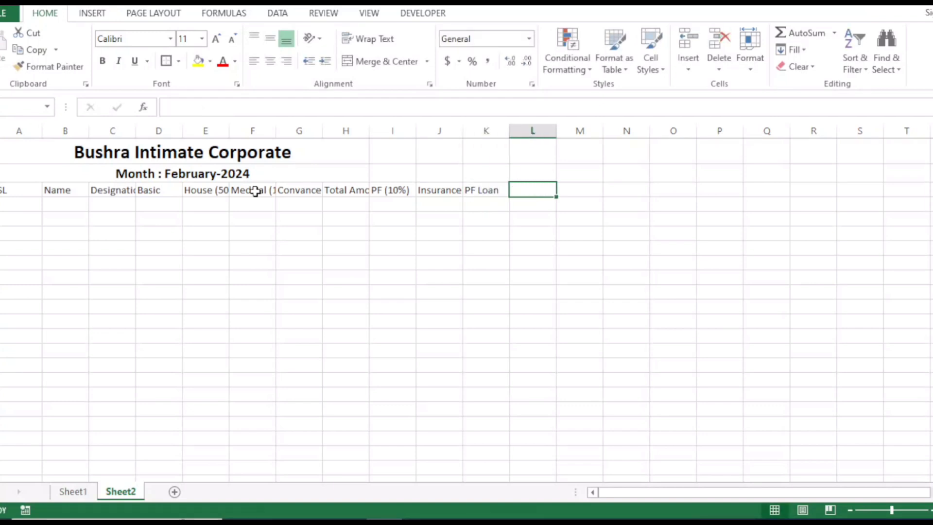
{"action": "type", "text": "Tota"}
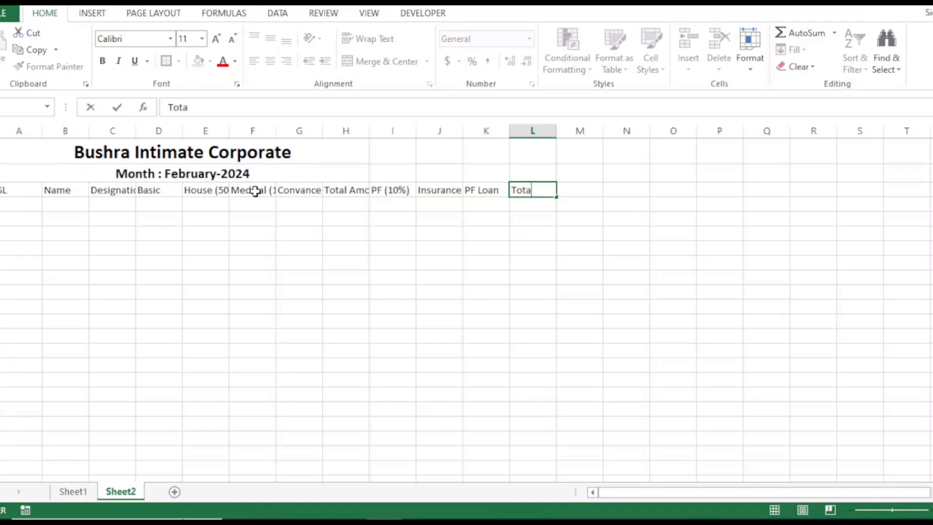
{"action": "type", "text": "l "}
{"action": "type", "text": "Ded"}
{"action": "type", "text": "uct"}
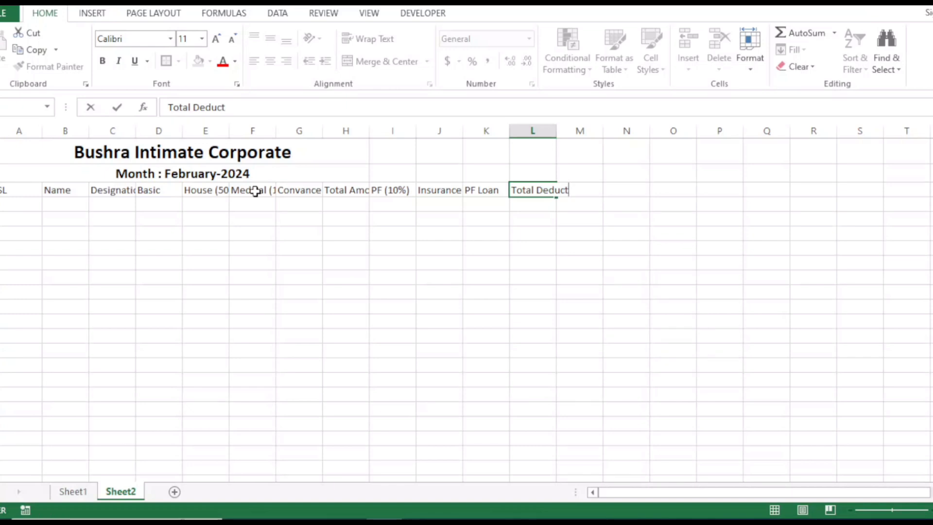
{"action": "type", "text": "ion"}
{"action": "key", "text": "Tab"}
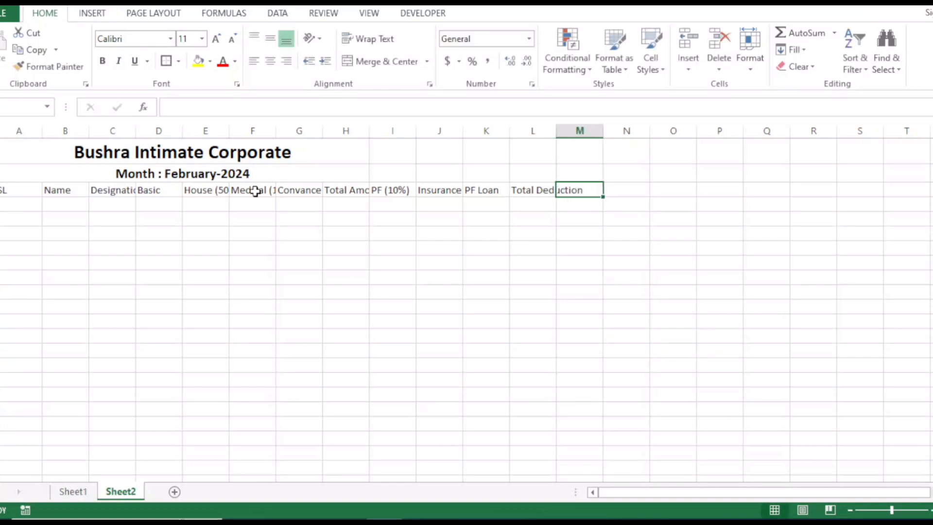
{"action": "type", "text": "Ne"}
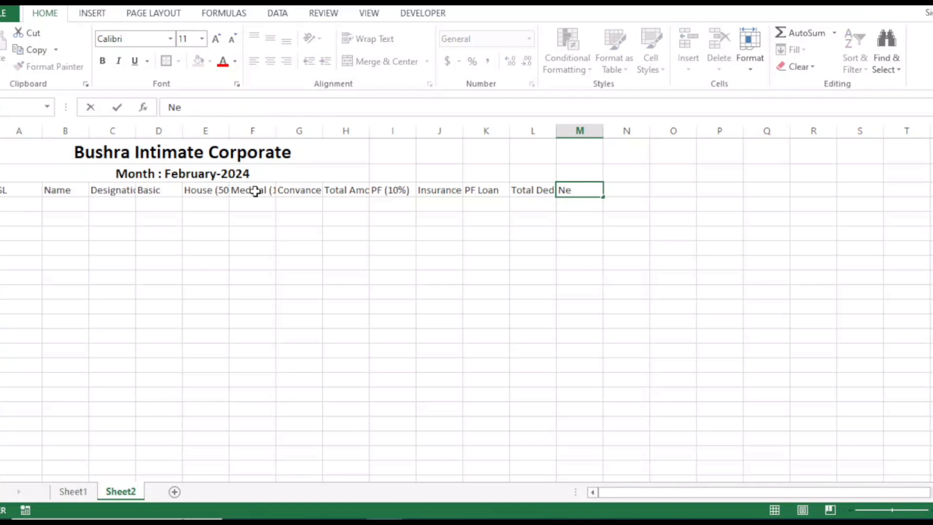
{"action": "type", "text": "t Pay"}
{"action": "left_click", "coordinate": [379, 251]}
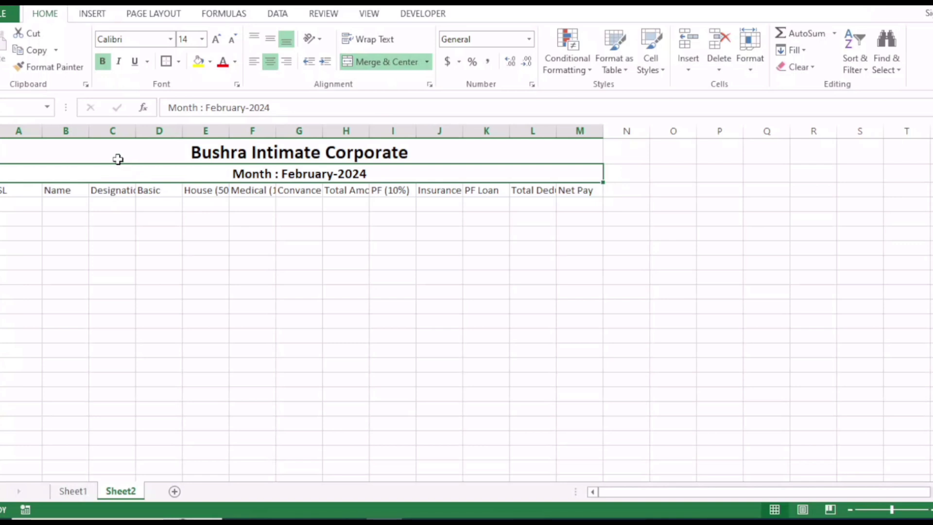
{"action": "left_click_drag", "start_coordinate": [92, 134], "coordinate": [93, 135]}
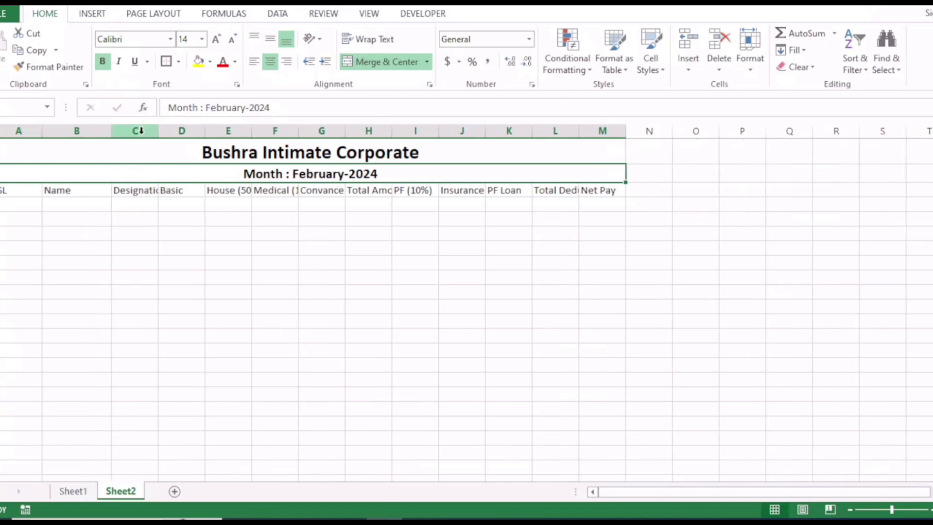
- Widen the Designation column and wrap and center all A3:M3 headings horizontally and vertically
{"action": "left_click_drag", "start_coordinate": [158, 131], "coordinate": [253, 134]}
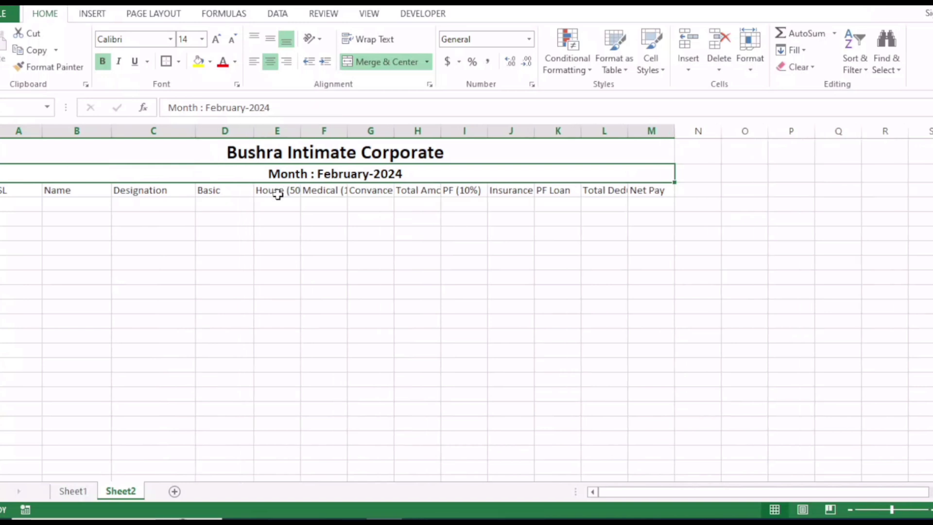
{"action": "left_click_drag", "start_coordinate": [258, 190], "coordinate": [649, 190]}
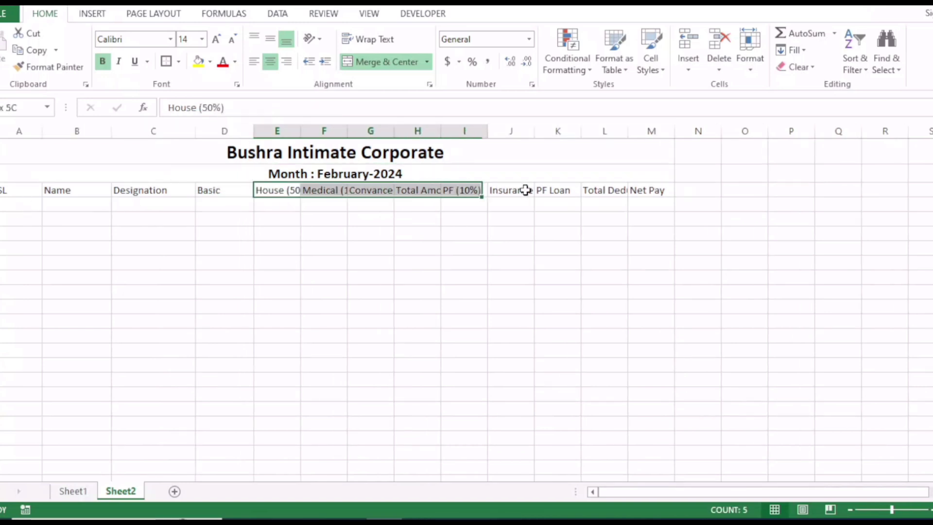
{"action": "left_click", "coordinate": [368, 39]}
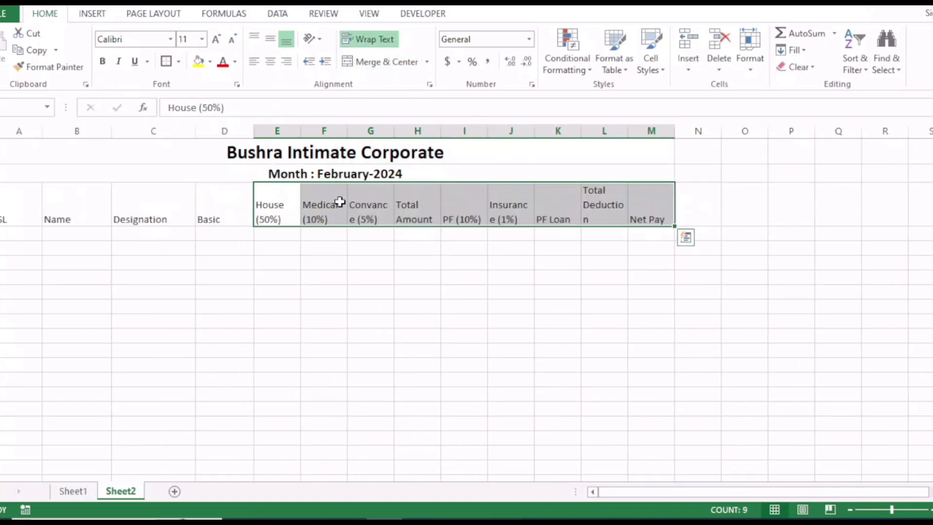
{"action": "left_click", "coordinate": [270, 39]}
{"action": "left_click", "coordinate": [270, 61]}
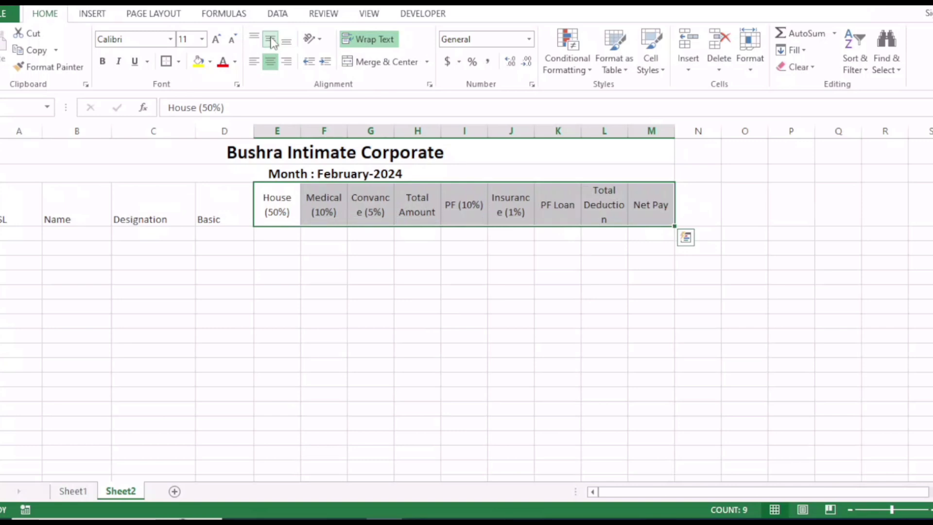
{"action": "left_click_drag", "start_coordinate": [26, 213], "coordinate": [647, 204]}
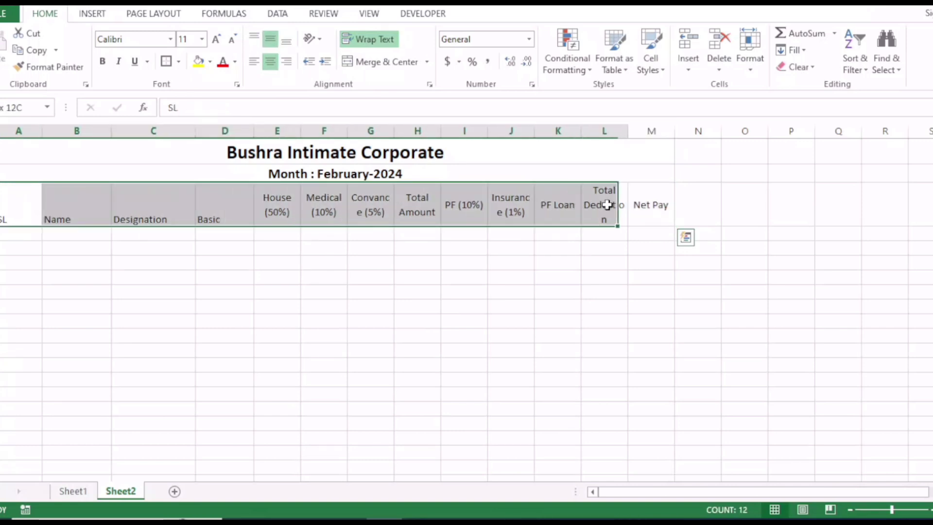
{"action": "left_click", "coordinate": [270, 61]}
{"action": "left_click", "coordinate": [270, 39]}
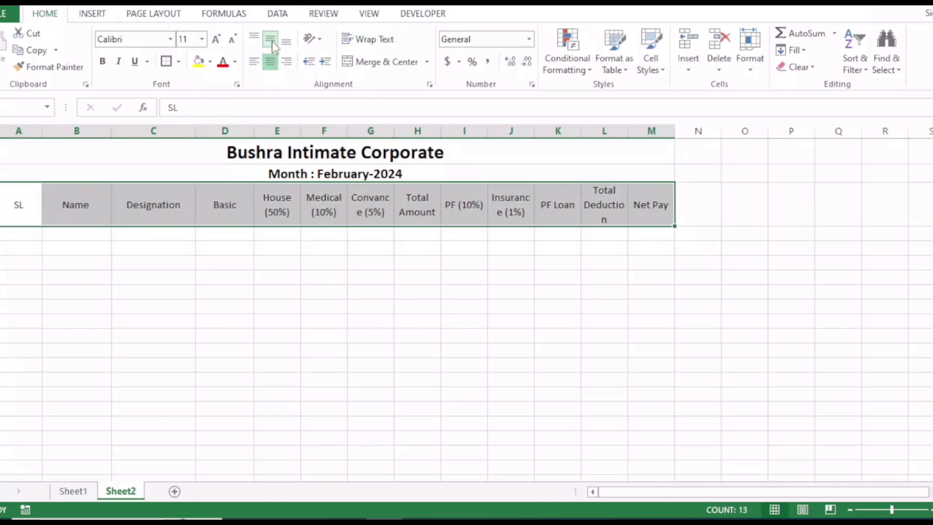
{"action": "left_click", "coordinate": [215, 323]}
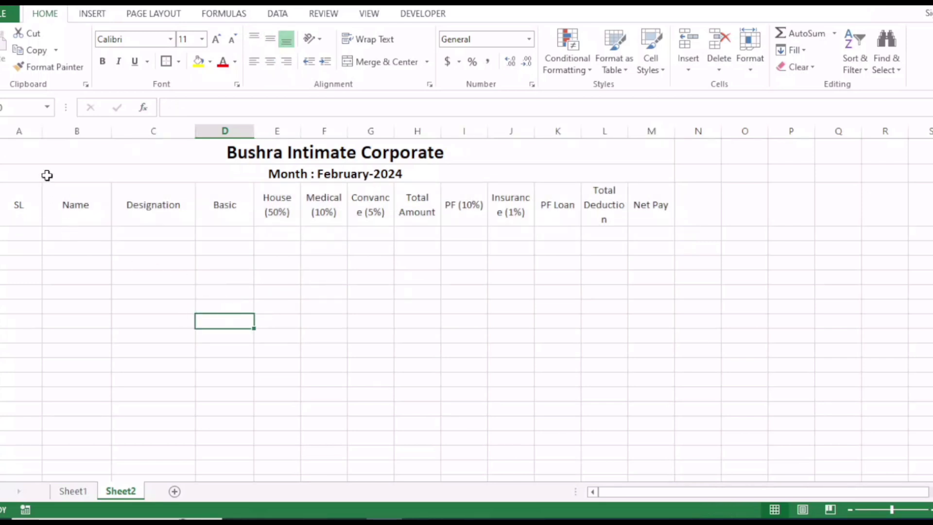
- Narrow the SL column and fill serial numbers 1 to 10 beneath it as a series
{"action": "left_click_drag", "start_coordinate": [42, 134], "coordinate": [23, 132]}
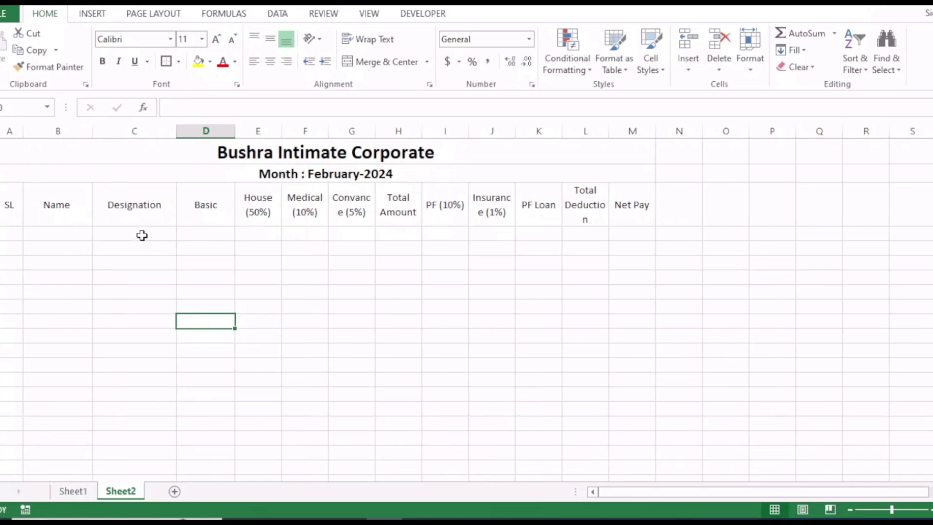
{"action": "left_click", "coordinate": [12, 231]}
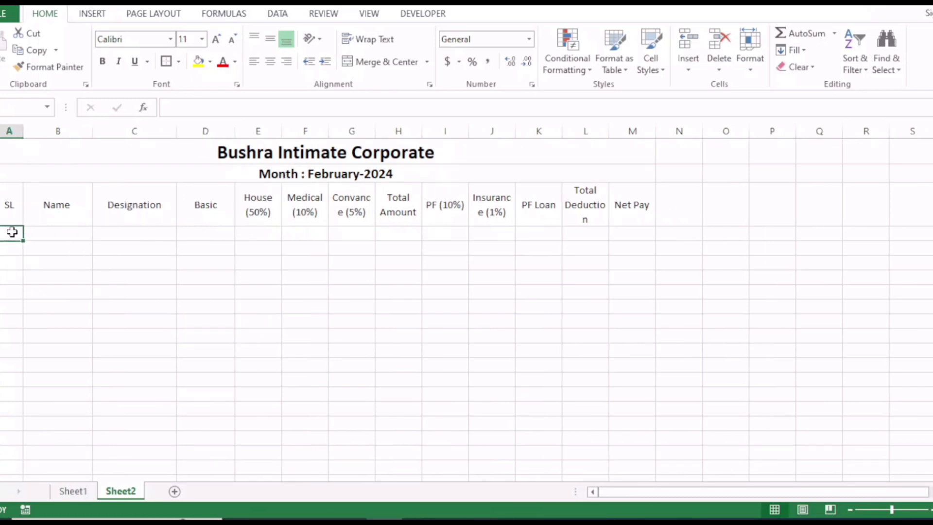
{"action": "type", "text": "01"}
{"action": "key", "text": "Return"}
{"action": "left_click", "coordinate": [11, 232]}
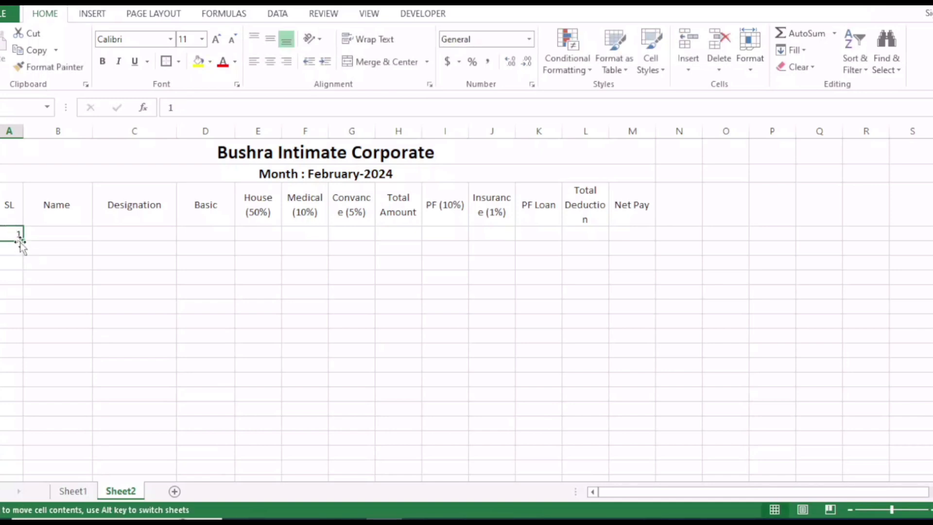
{"action": "left_click_drag", "start_coordinate": [20, 241], "coordinate": [16, 378]}
{"action": "left_click", "coordinate": [35, 381]}
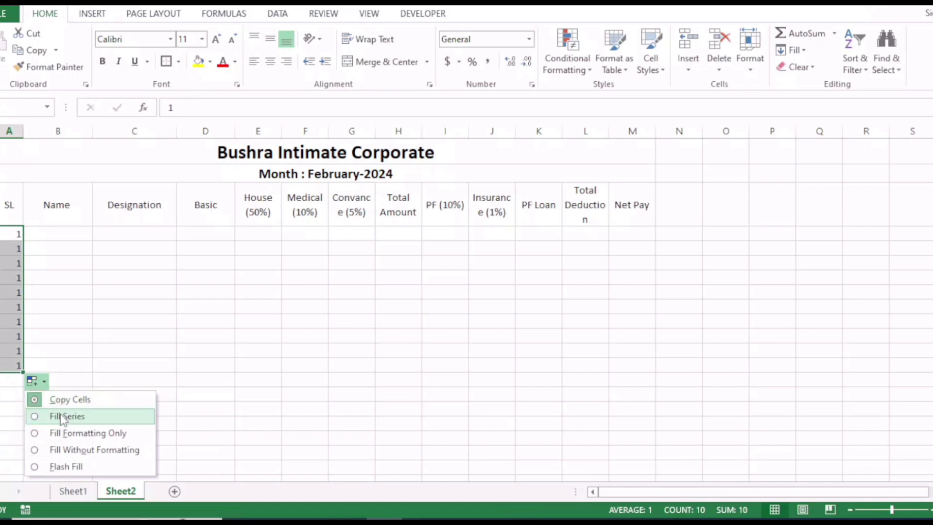
{"action": "left_click", "coordinate": [61, 417]}
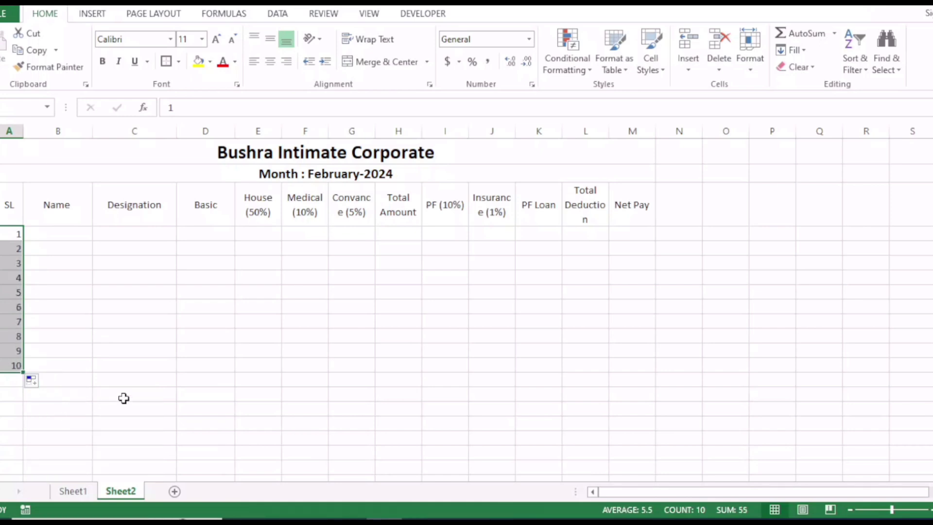
{"action": "left_click", "coordinate": [79, 235]}
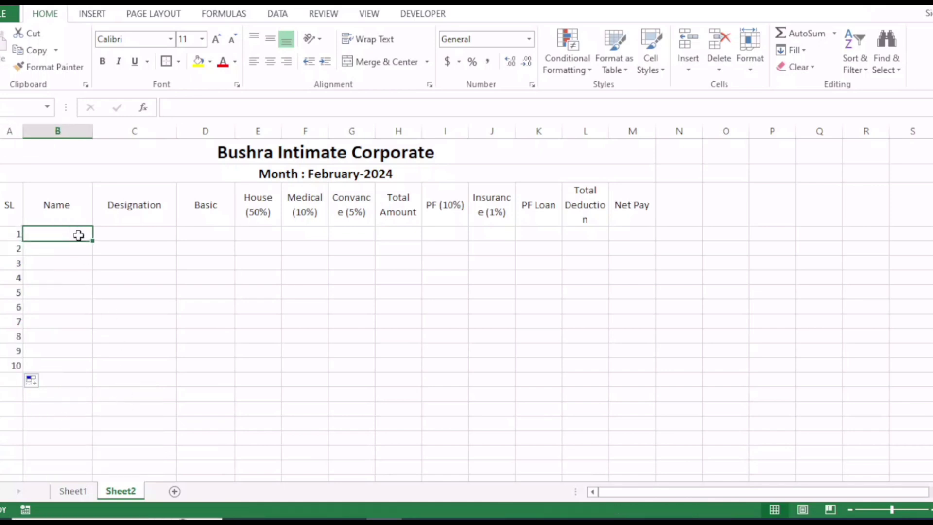
- Enter the first employee's name and widen the Name column to fit it
{"action": "type", "text": "Md Bi"}
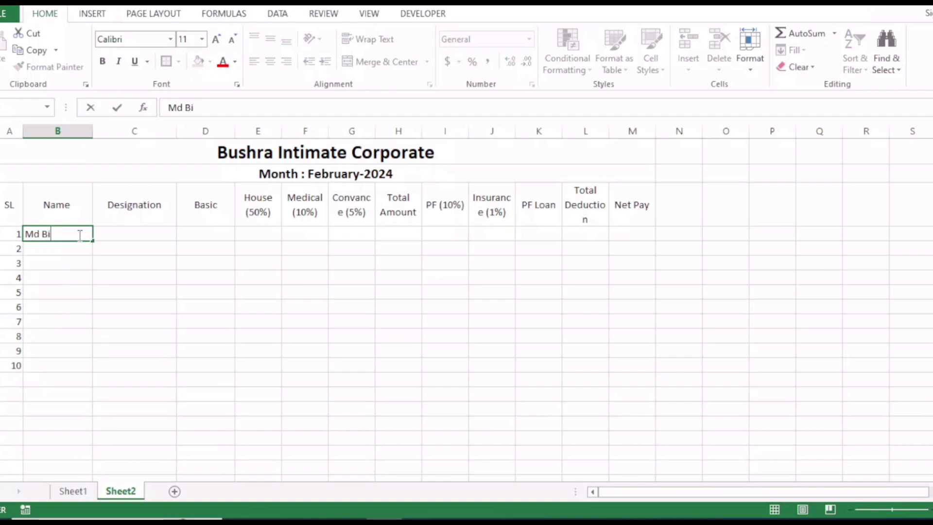
{"action": "type", "text": "llal Hossain"}
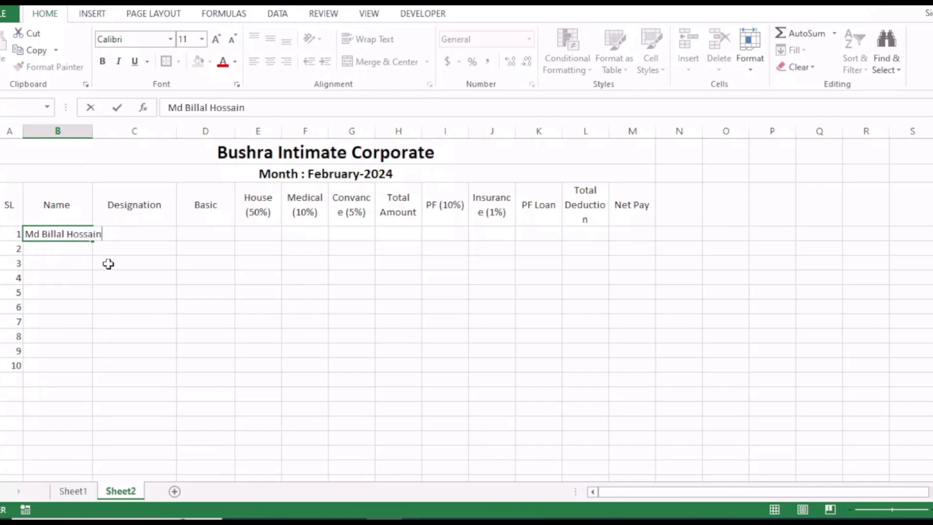
{"action": "left_click", "coordinate": [87, 131]}
{"action": "left_click_drag", "start_coordinate": [92, 130], "coordinate": [106, 153]}
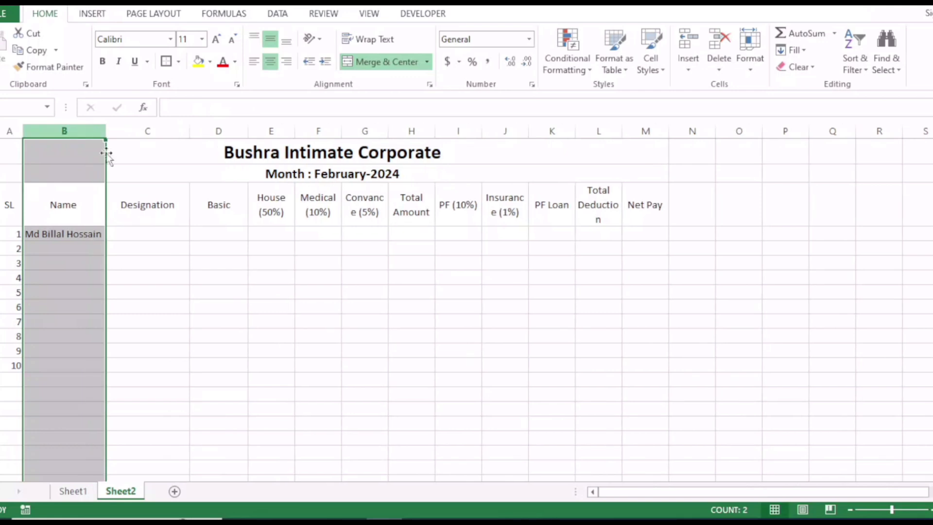
{"action": "left_click", "coordinate": [160, 258]}
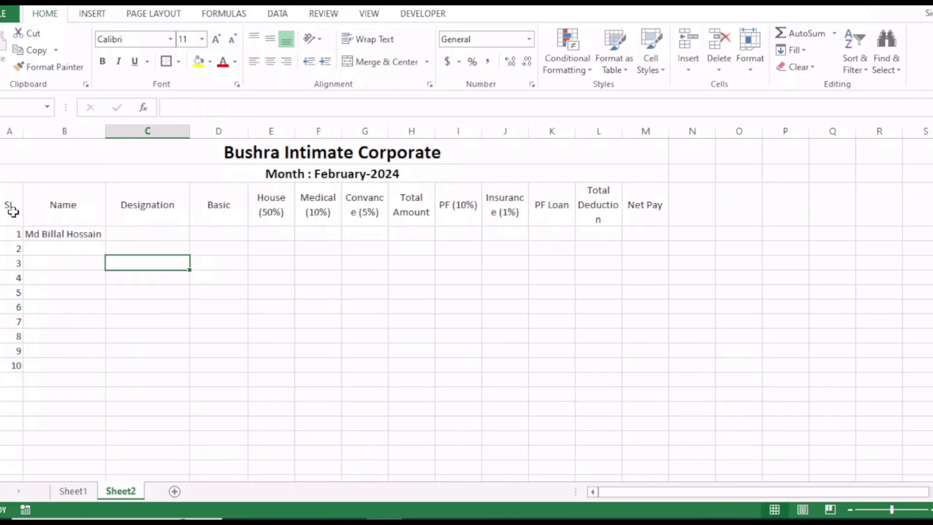
- Resize the Total Deduction, Insurance (1%), PF (10%), Total Amount, Convance and House (50%) columns
{"action": "left_click_drag", "start_coordinate": [13, 206], "coordinate": [631, 205]}
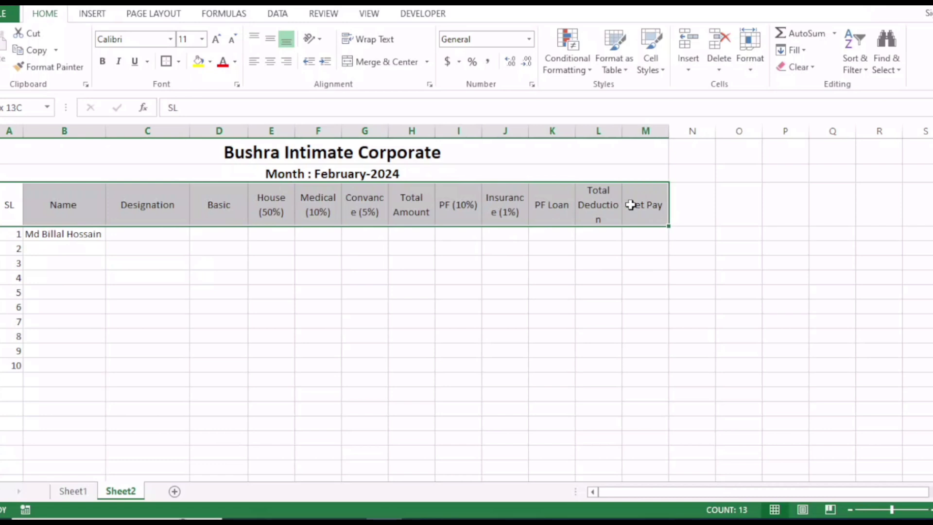
{"action": "left_click", "coordinate": [598, 248]}
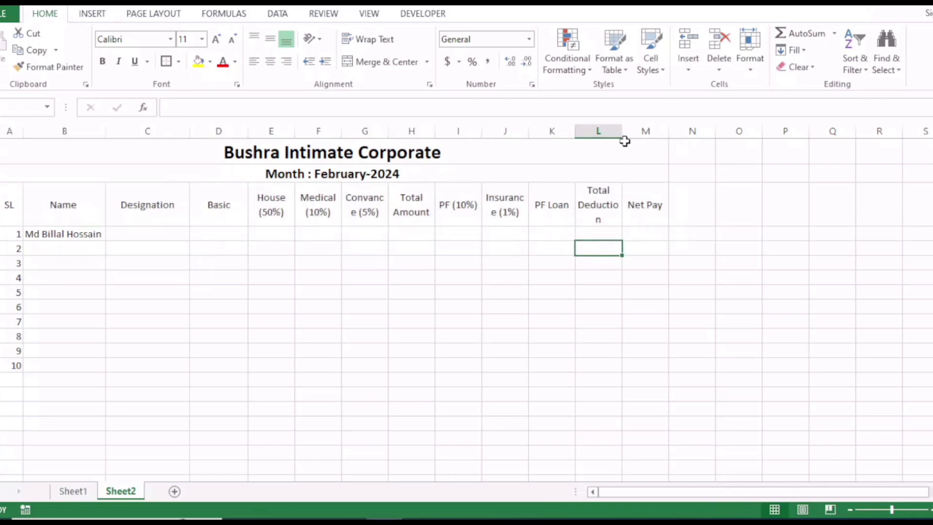
{"action": "left_click_drag", "start_coordinate": [622, 132], "coordinate": [636, 131]}
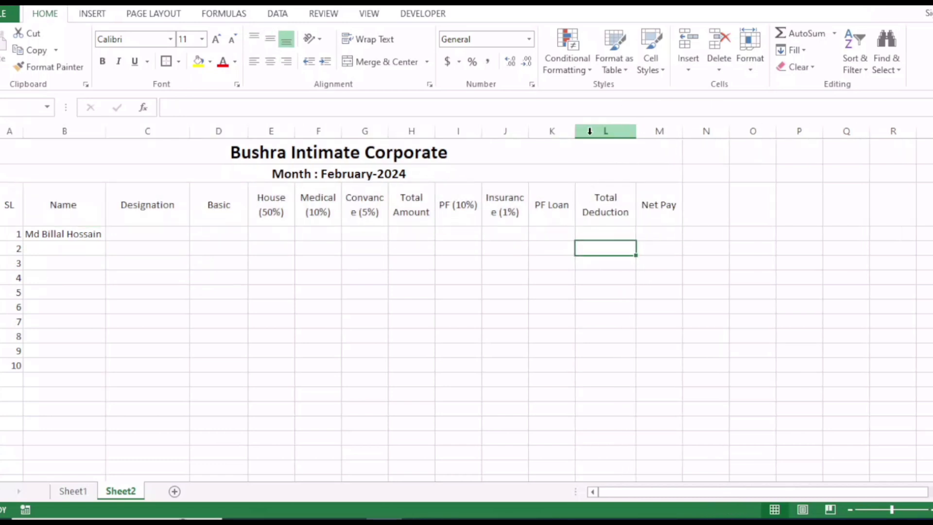
{"action": "left_click_drag", "start_coordinate": [527, 134], "coordinate": [538, 134]}
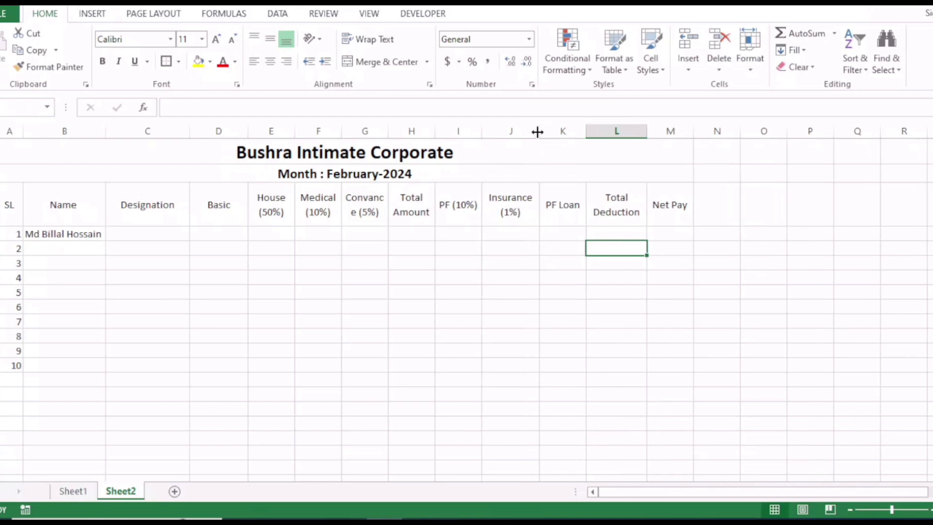
{"action": "mouse_move", "coordinate": [481, 135]}
{"action": "left_mouse_down"}
{"action": "mouse_move", "coordinate": [437, 133]}
{"action": "mouse_move", "coordinate": [450, 134]}
{"action": "left_mouse_up"}
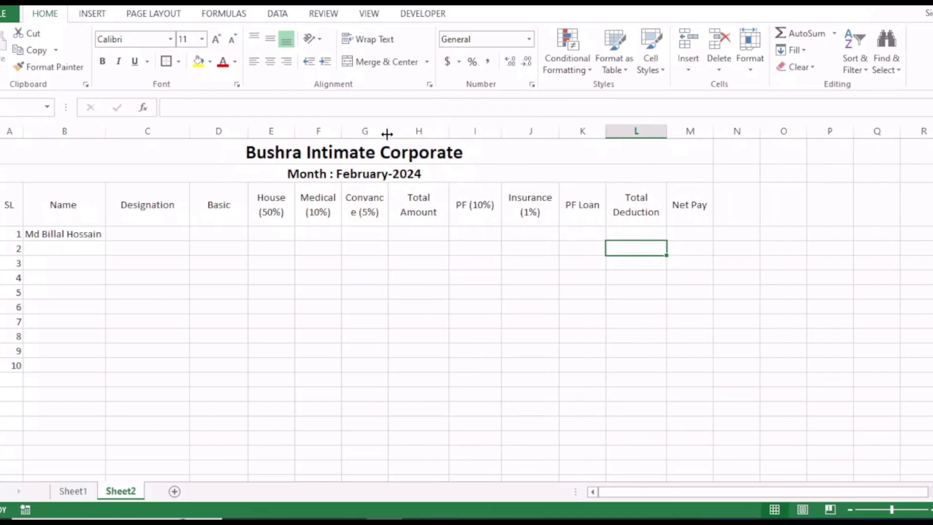
{"action": "mouse_move", "coordinate": [388, 133]}
{"action": "left_mouse_down"}
{"action": "mouse_move", "coordinate": [397, 133]}
{"action": "mouse_move", "coordinate": [305, 136]}
{"action": "left_mouse_up"}
{"action": "mouse_move", "coordinate": [15, 205]}
{"action": "left_mouse_down"}
{"action": "mouse_move", "coordinate": [450, 347]}
{"action": "mouse_move", "coordinate": [698, 367]}
{"action": "mouse_move", "coordinate": [699, 385]}
{"action": "left_mouse_up"}
- Apply All Borders and middle alignment to the table, and bold the header row
{"action": "left_click", "coordinate": [180, 61]}
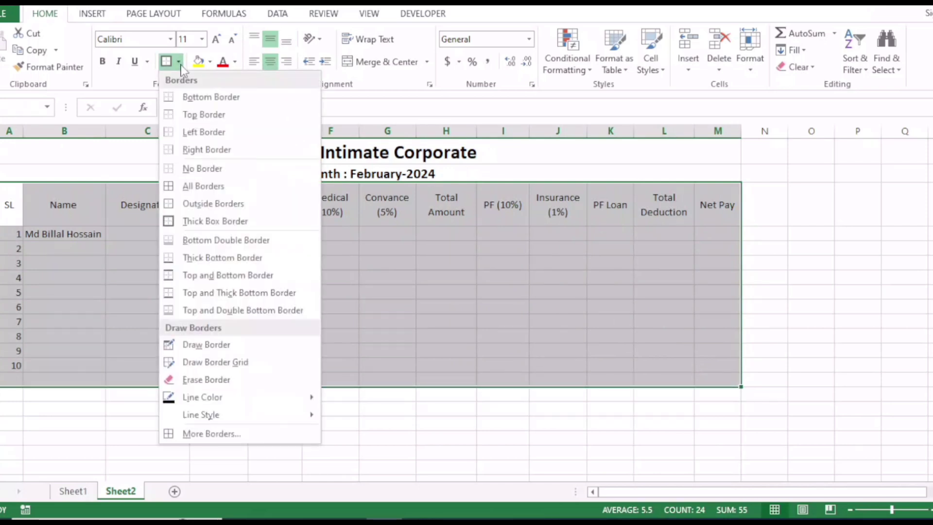
{"action": "left_click", "coordinate": [181, 187]}
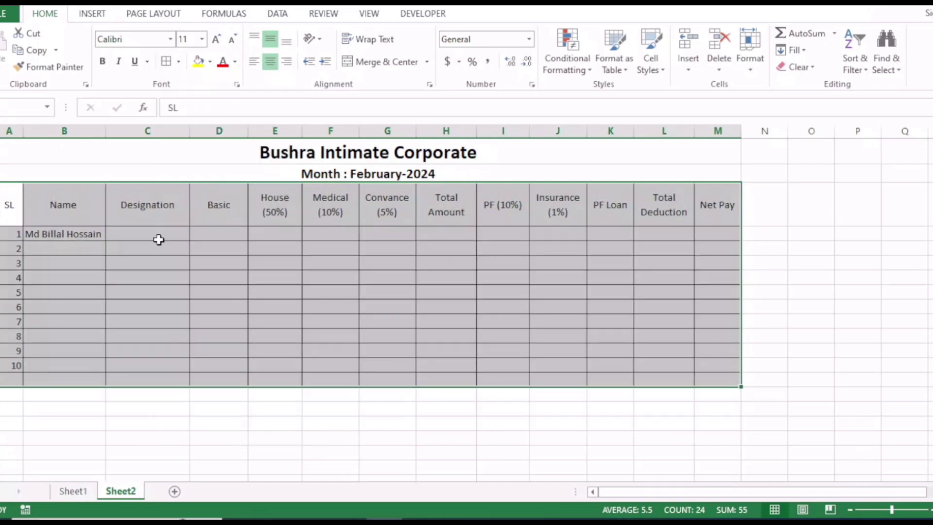
{"action": "left_click", "coordinate": [270, 40]}
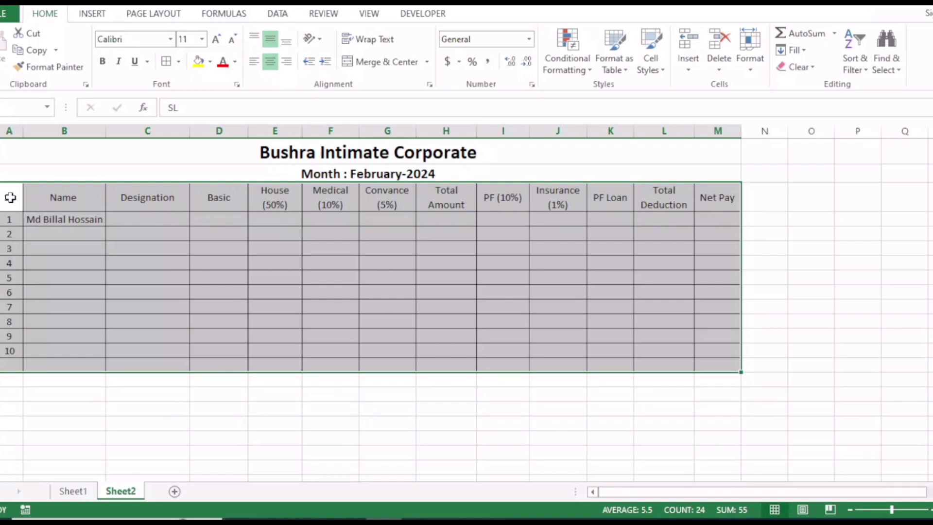
{"action": "left_click_drag", "start_coordinate": [10, 197], "coordinate": [712, 199]}
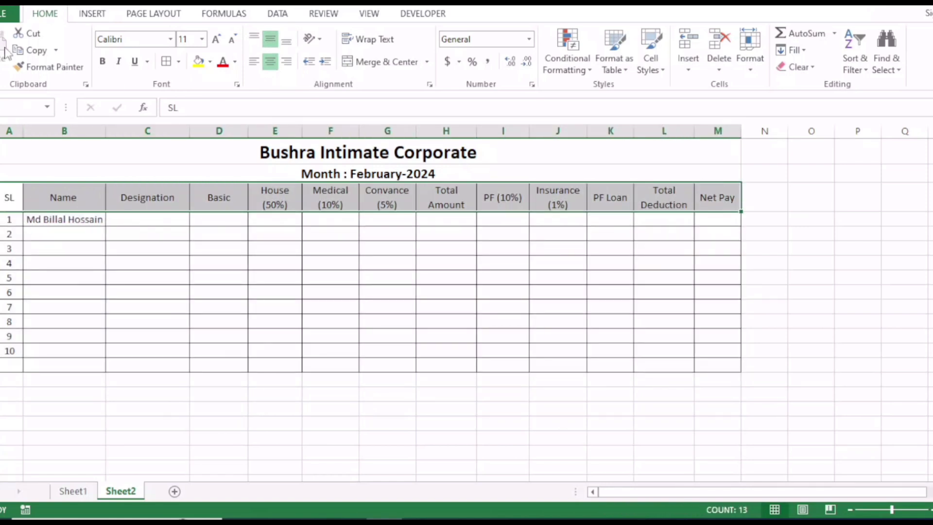
{"action": "left_click", "coordinate": [102, 62]}
{"action": "left_click", "coordinate": [25, 364]}
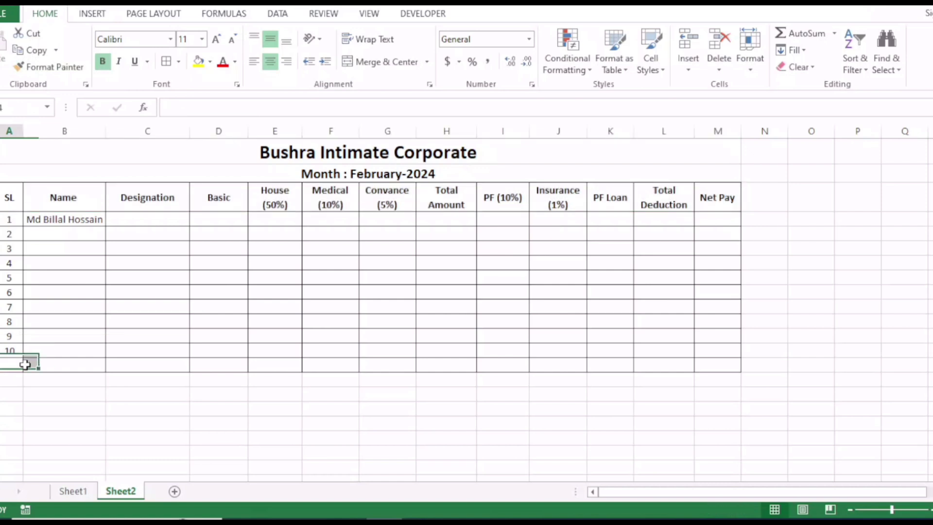
- Merge columns A–C below serial 10 and enter a right-aligned 'Total Amount:-' label
{"action": "left_click_drag", "start_coordinate": [25, 365], "coordinate": [145, 369]}
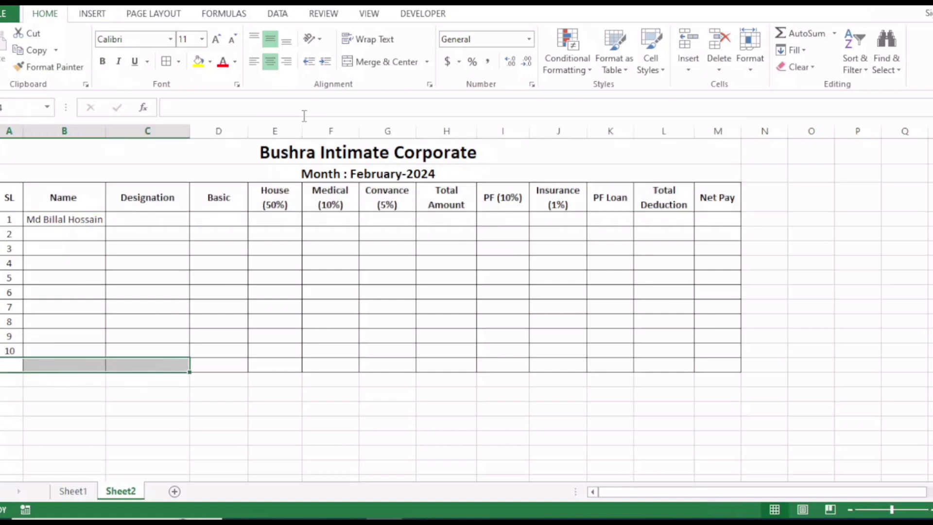
{"action": "left_click", "coordinate": [384, 61]}
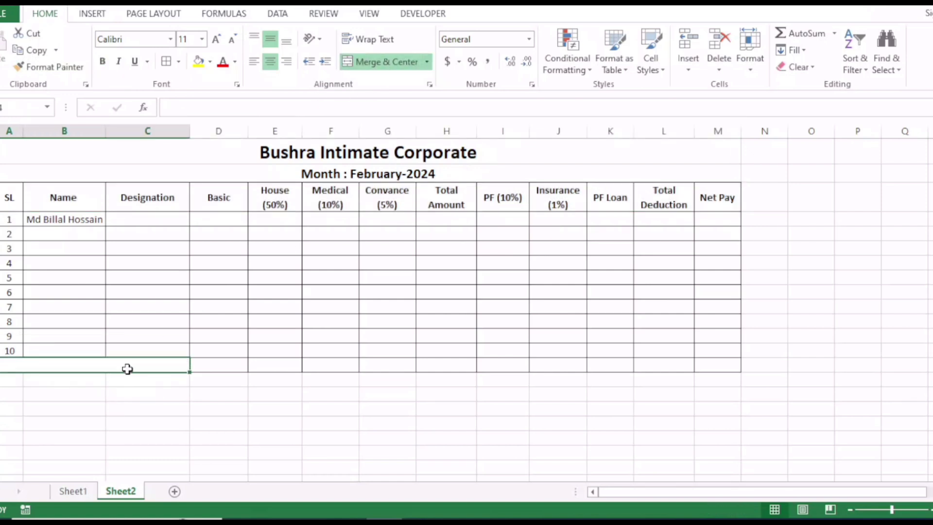
{"action": "left_click", "coordinate": [148, 384]}
{"action": "left_click", "coordinate": [141, 369]}
{"action": "type", "text": "T"}
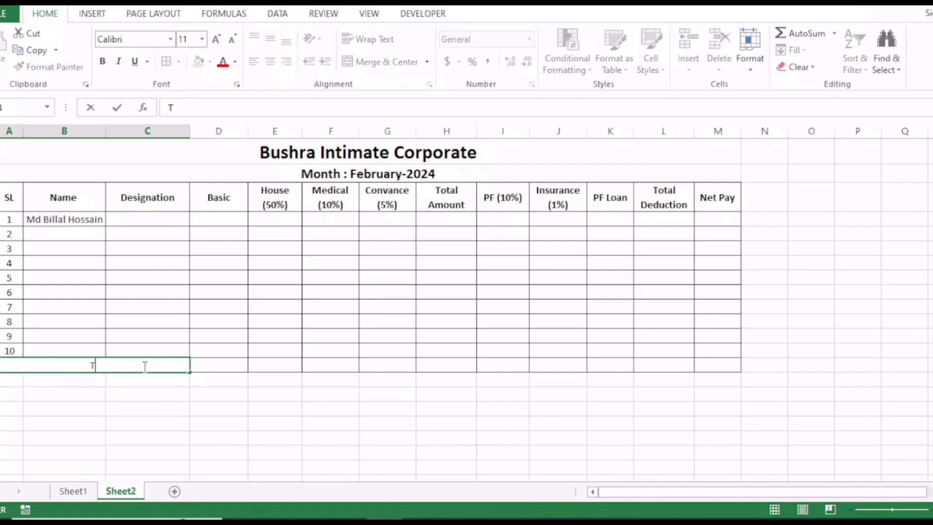
{"action": "type", "text": "otal A"}
{"action": "type", "text": "mount"}
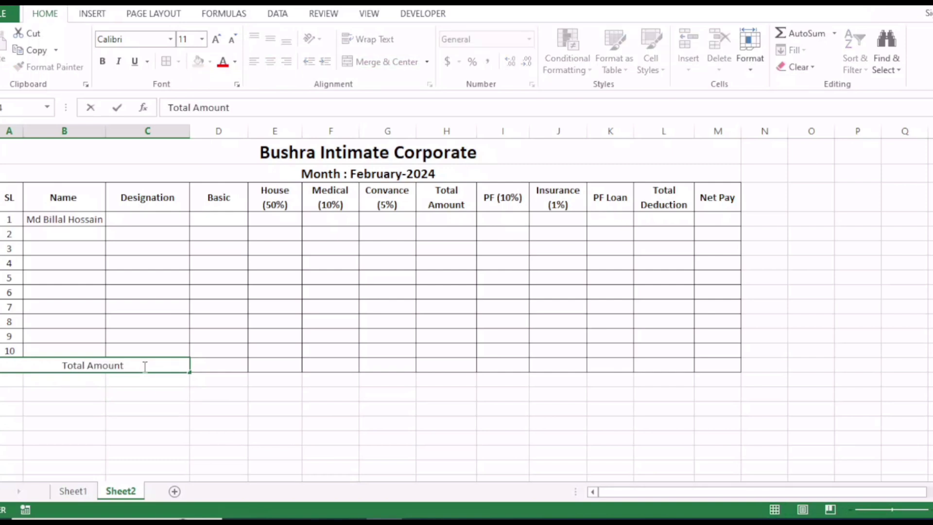
{"action": "type", "text": ":-"}
{"action": "key", "text": "Return"}
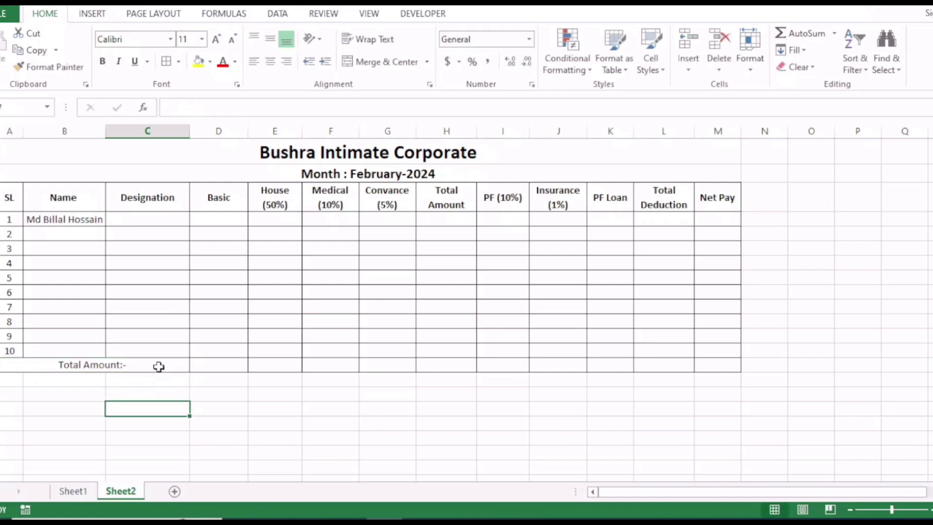
{"action": "left_click", "coordinate": [161, 366]}
{"action": "left_click", "coordinate": [286, 61]}
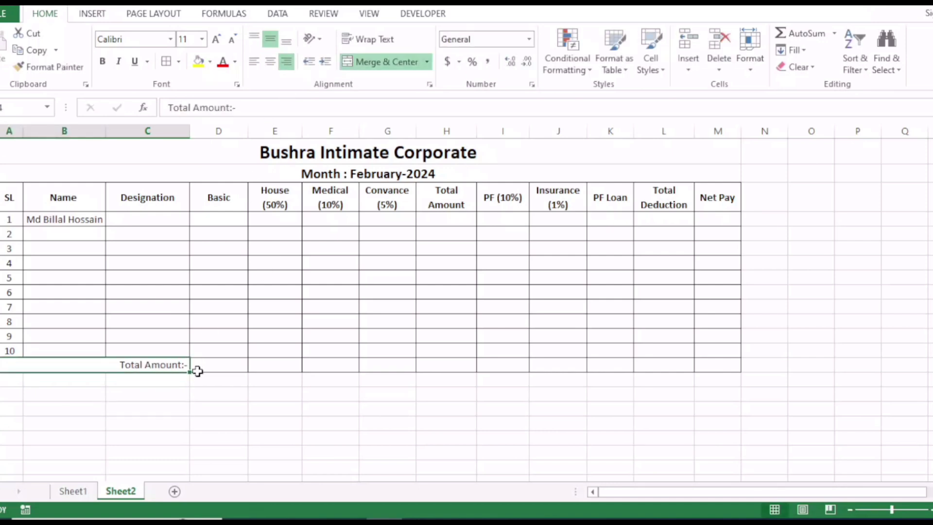
{"action": "left_click_drag", "start_coordinate": [162, 365], "coordinate": [724, 365]}
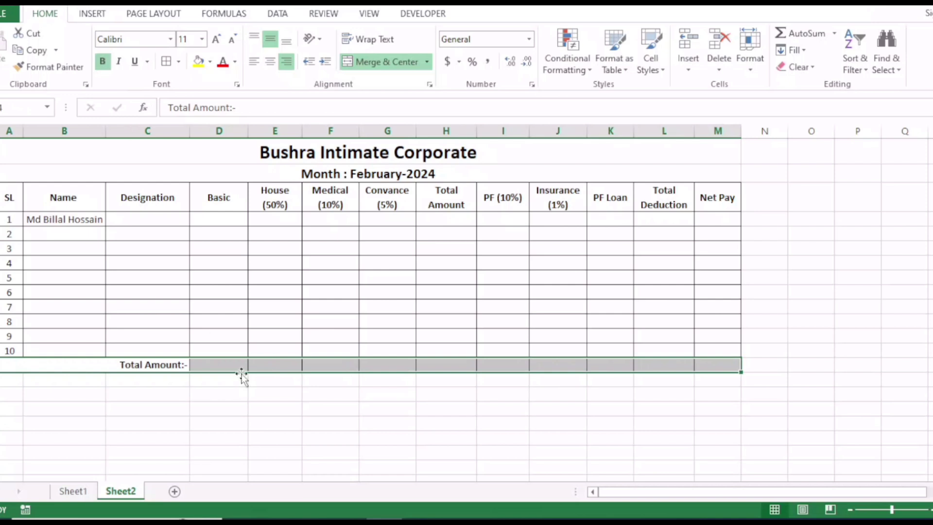
{"action": "left_click", "coordinate": [299, 433]}
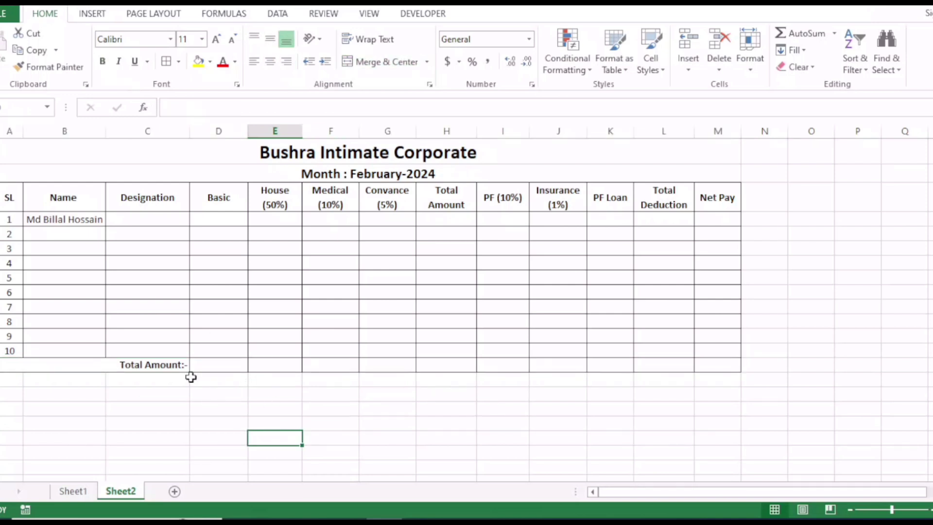
- Type MD in the first Designation cell and 50000 in the Basic cell beside it
{"action": "left_click", "coordinate": [166, 218]}
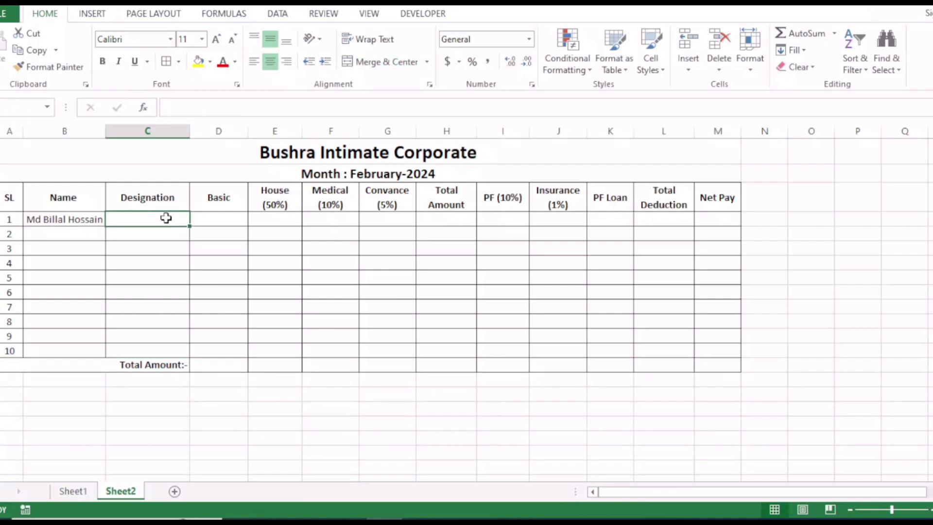
{"action": "type", "text": "MD"}
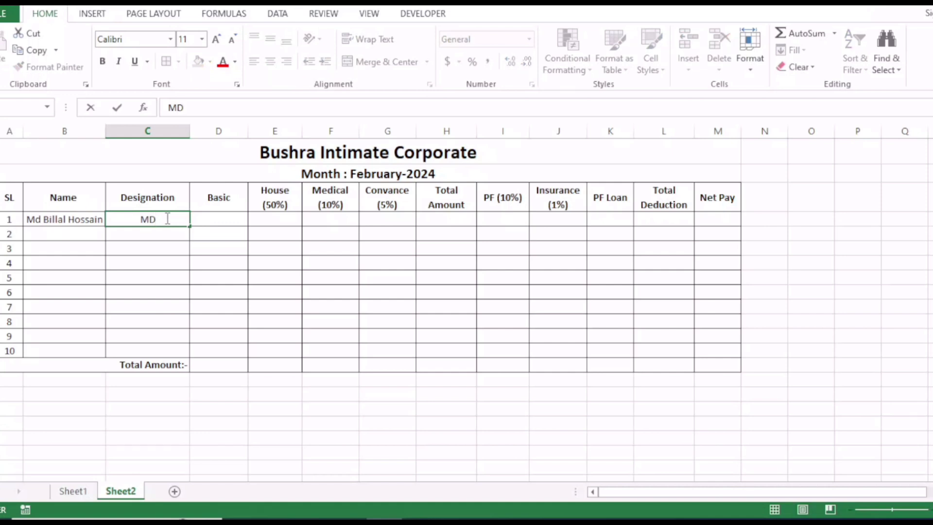
{"action": "key", "text": "Tab"}
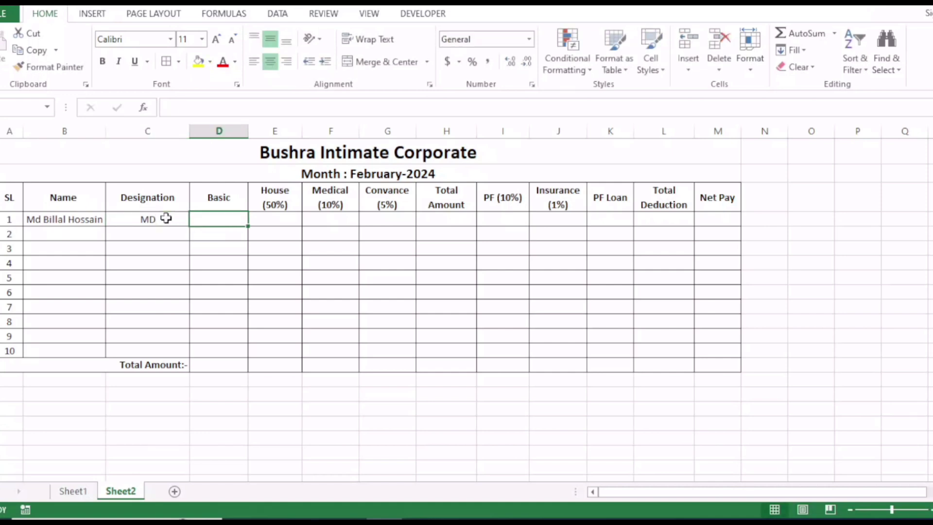
{"action": "type", "text": "50"}
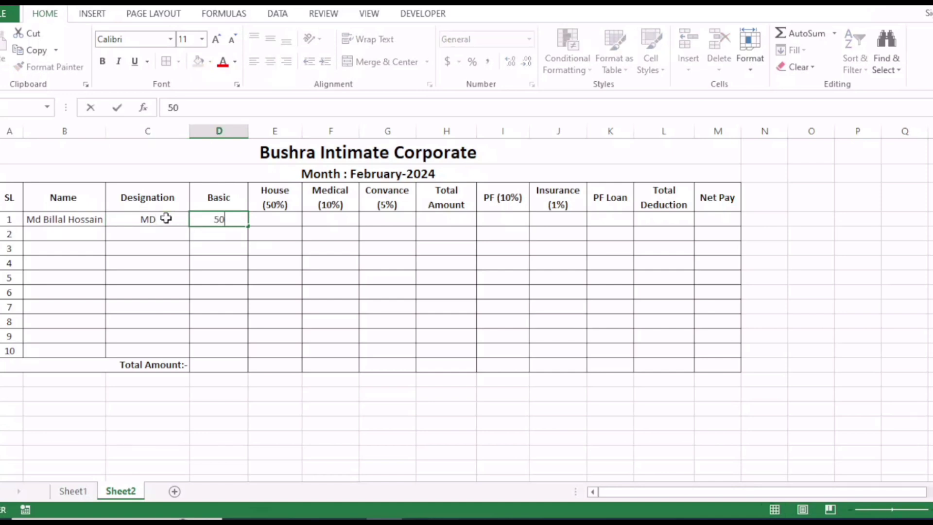
{"action": "type", "text": "000"}
{"action": "key", "text": "Tab"}
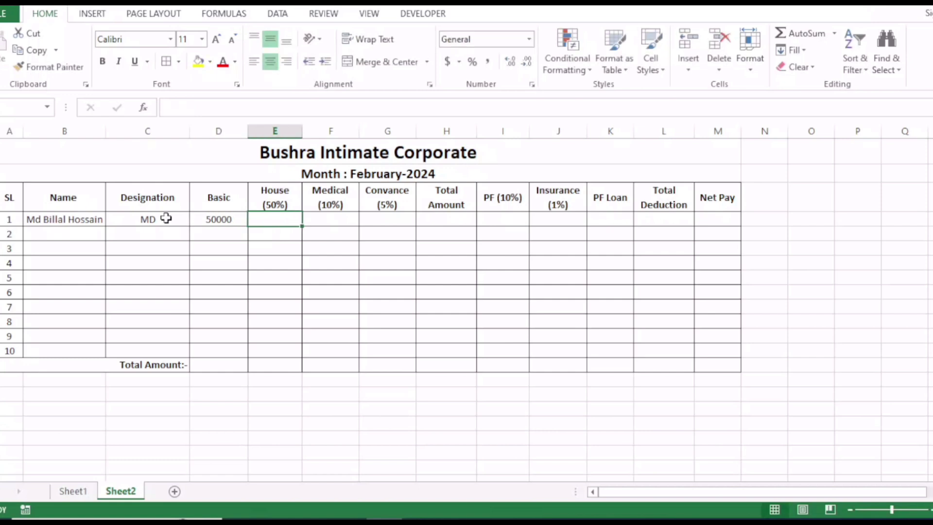
- Format the Basic to Net Pay figures in Comma Style with no decimals, so Basic shows 50,000
{"action": "left_click_drag", "start_coordinate": [218, 220], "coordinate": [712, 364]}
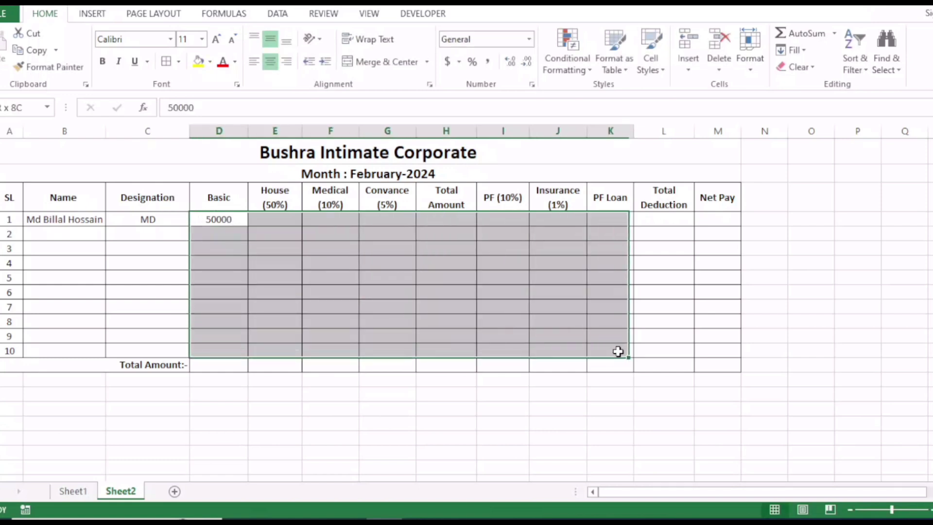
{"action": "left_click", "coordinate": [487, 62]}
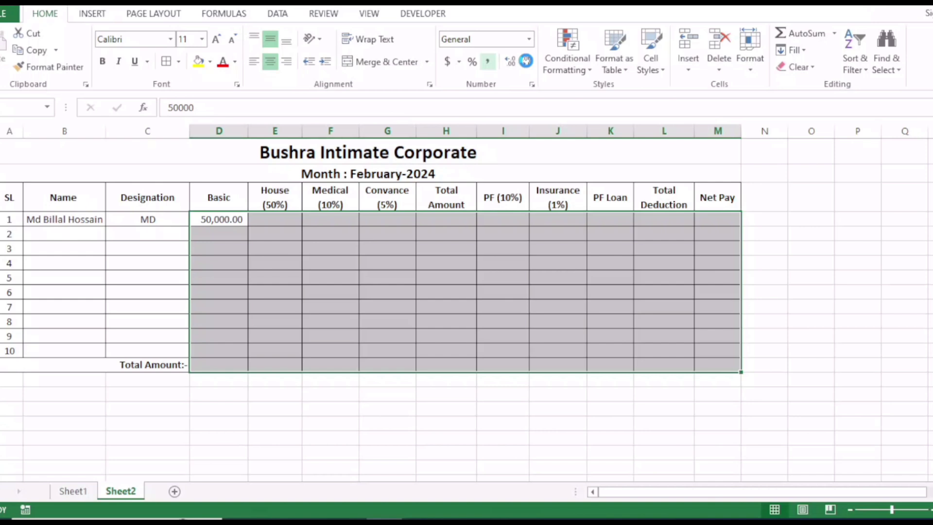
{"action": "left_click", "coordinate": [526, 61]}
{"action": "left_click", "coordinate": [526, 60]}
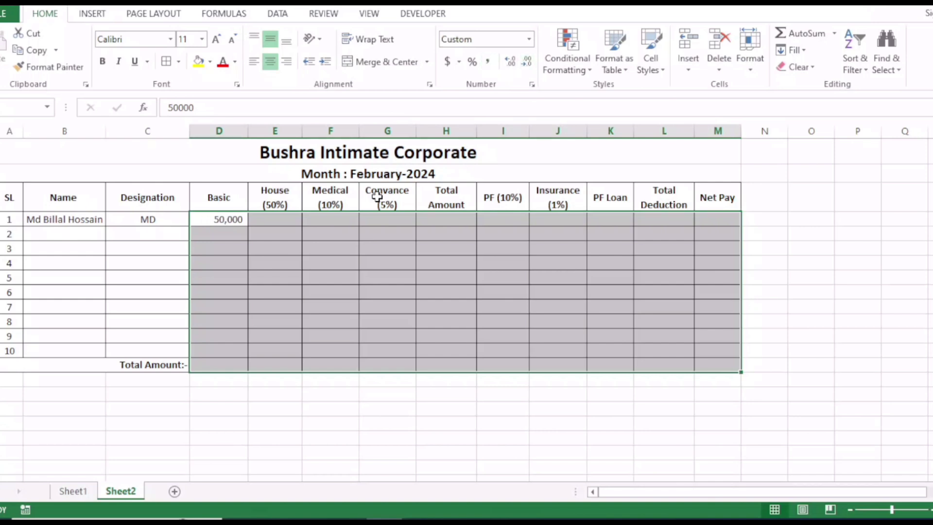
{"action": "left_click", "coordinate": [311, 274]}
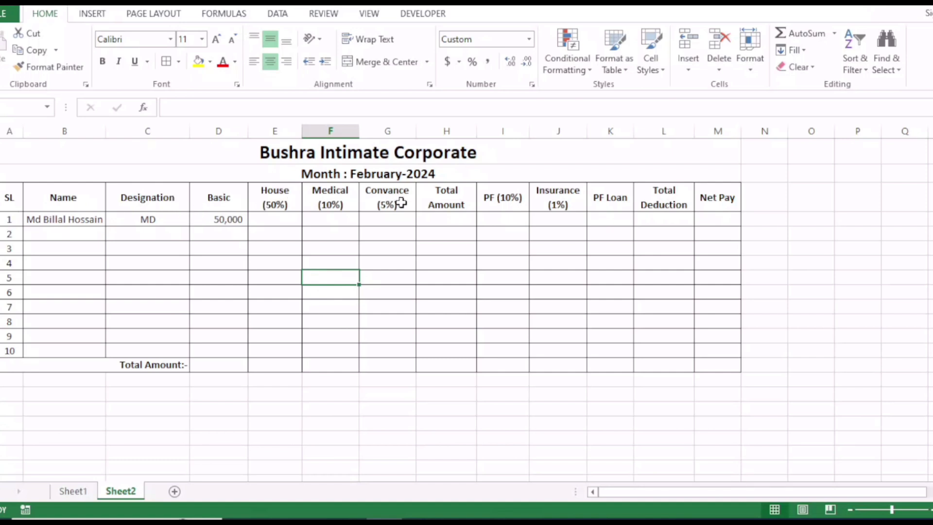
{"action": "left_click", "coordinate": [278, 219]}
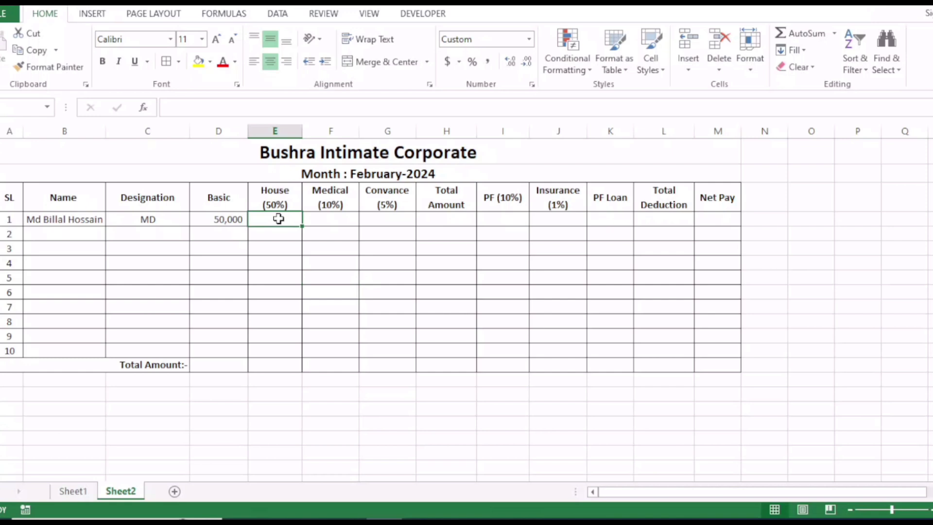
{"action": "type", "text": "="}
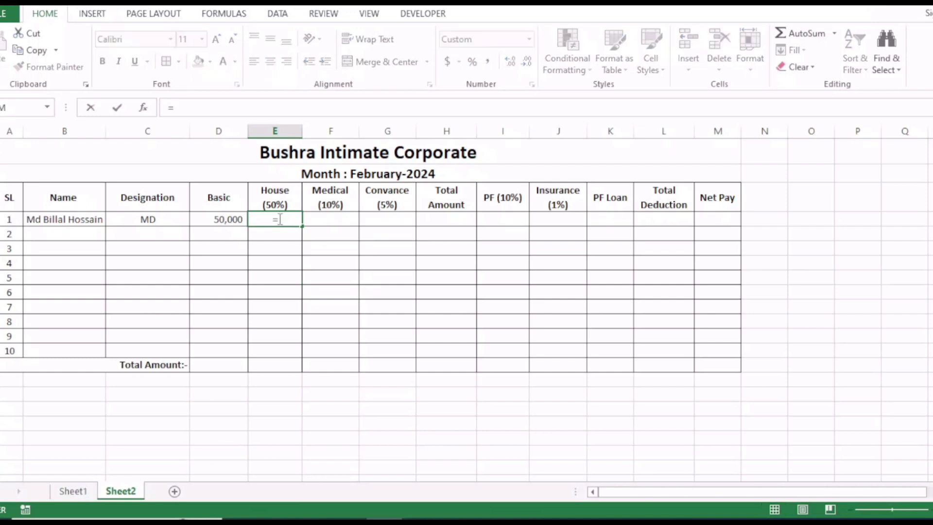
- Enter =D4*50% in House, =D4*10% in Medical and =D4*5% in Convance for the first employee
{"action": "left_click", "coordinate": [235, 220]}
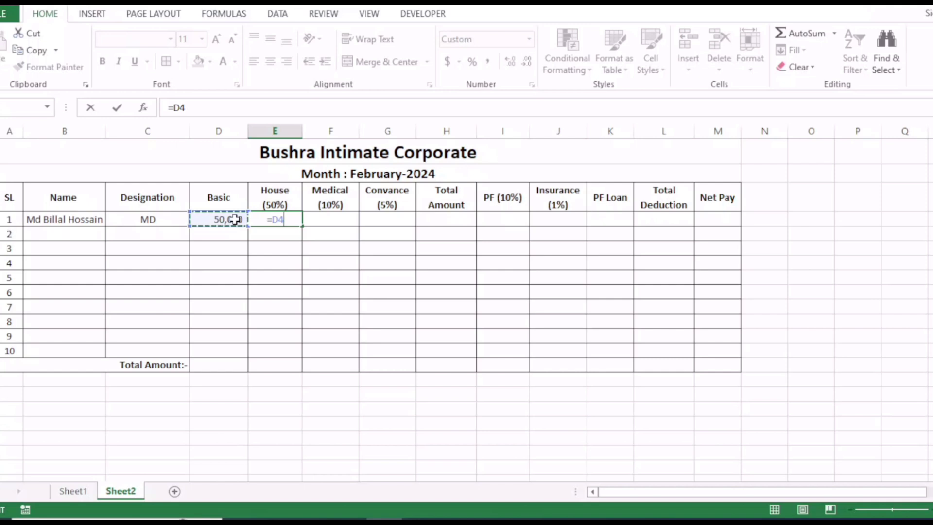
{"action": "type", "text": "*50"}
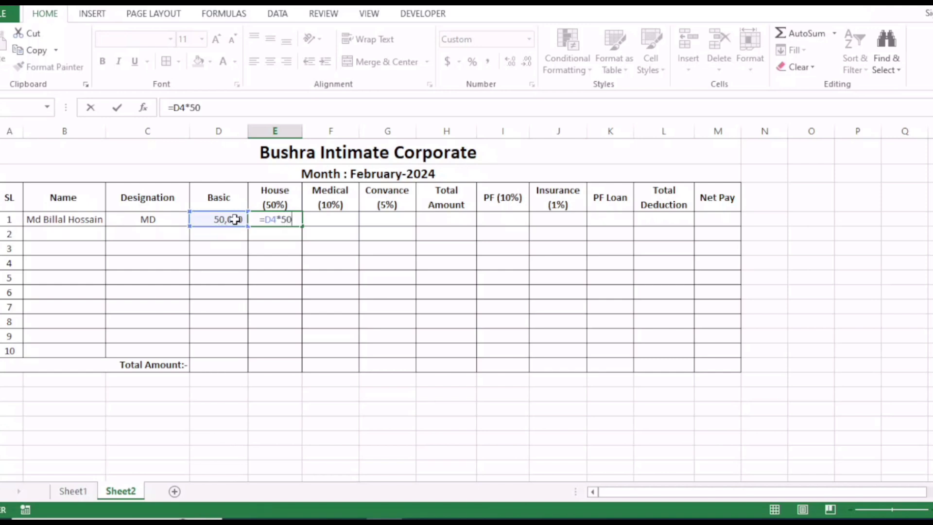
{"action": "type", "text": "%"}
{"action": "key", "text": "Return"}
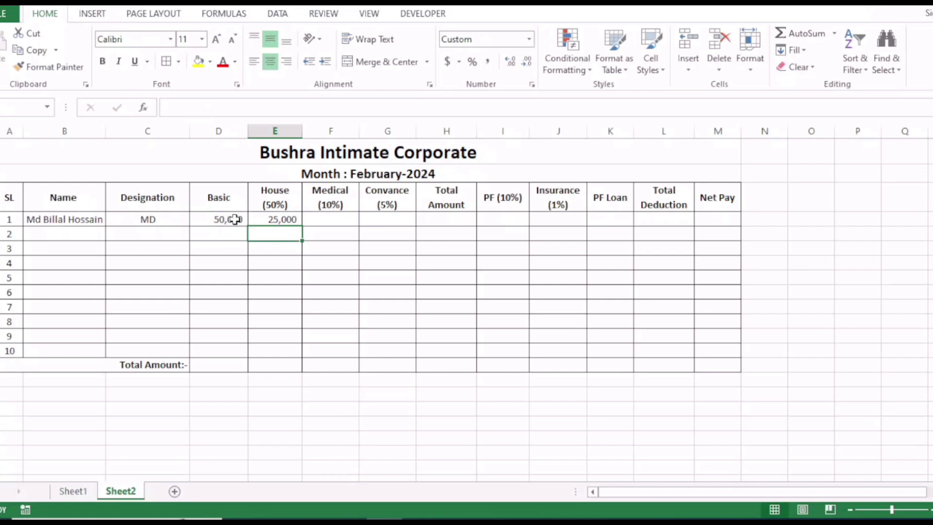
{"action": "left_click", "coordinate": [346, 222]}
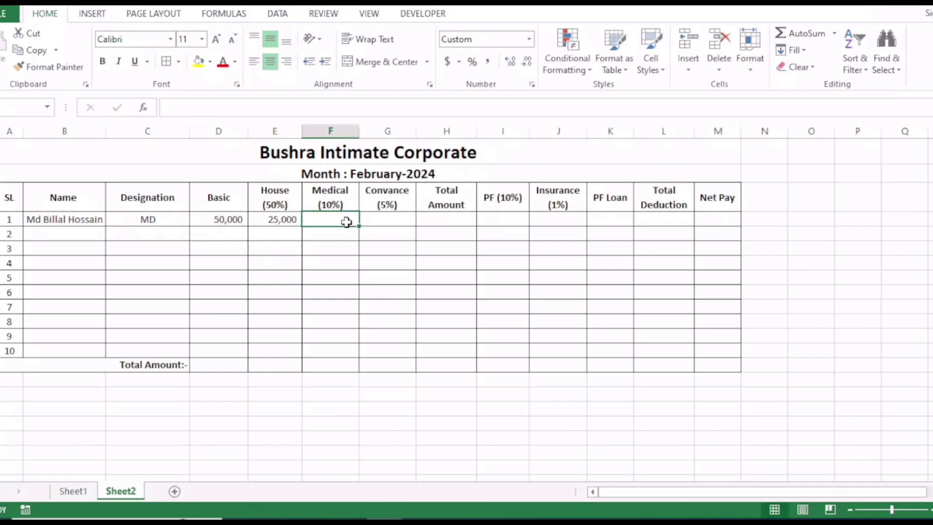
{"action": "type", "text": "="}
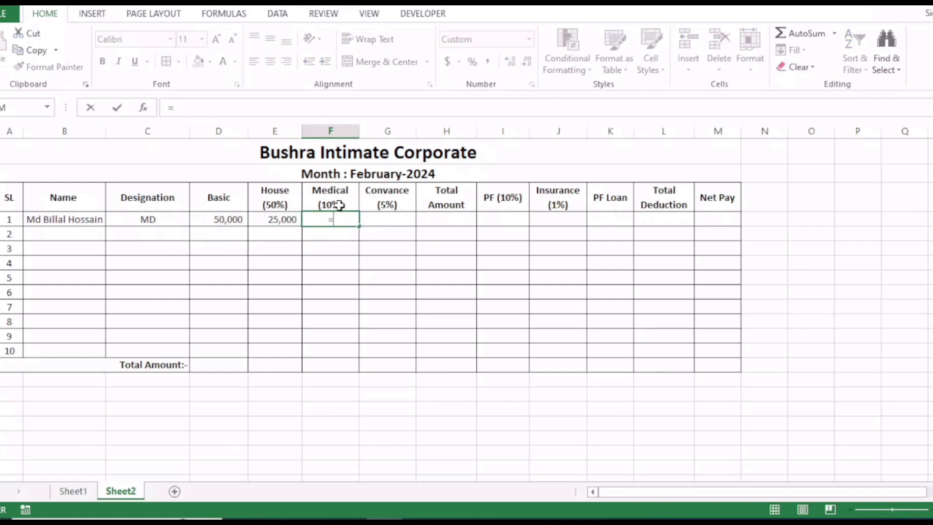
{"action": "left_click", "coordinate": [238, 219]}
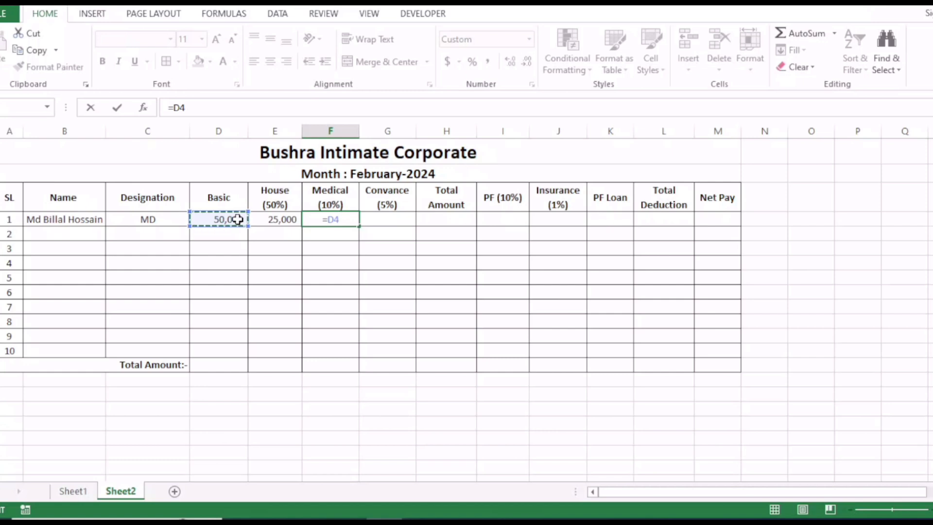
{"action": "type", "text": "*"}
{"action": "type", "text": "10%"}
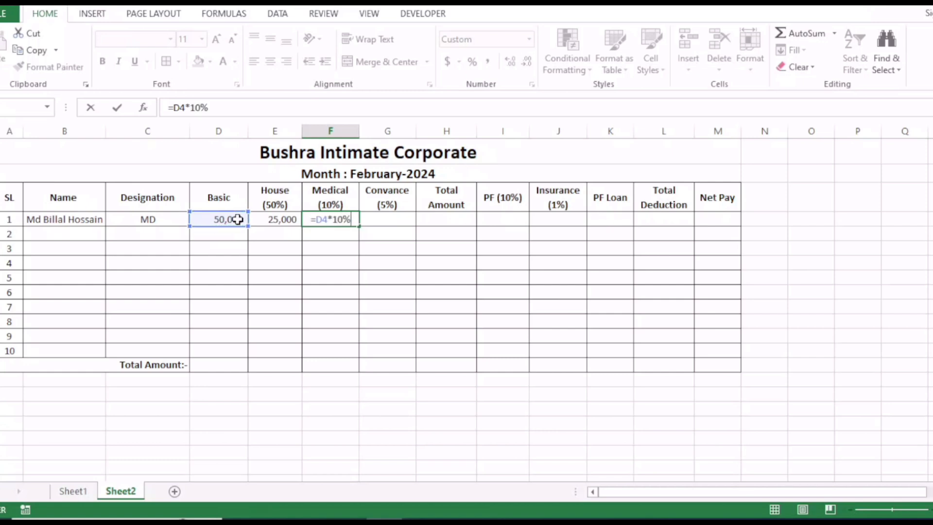
{"action": "key", "text": "Return"}
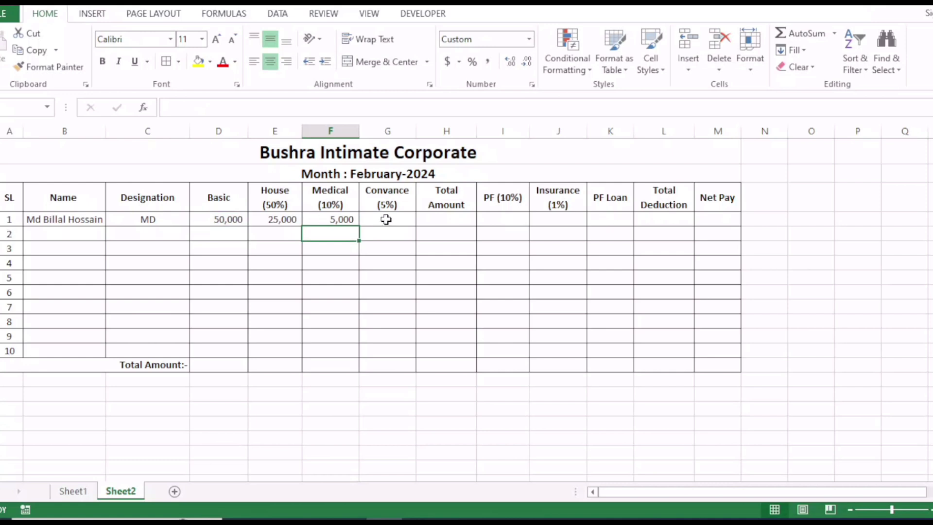
{"action": "left_click", "coordinate": [386, 220]}
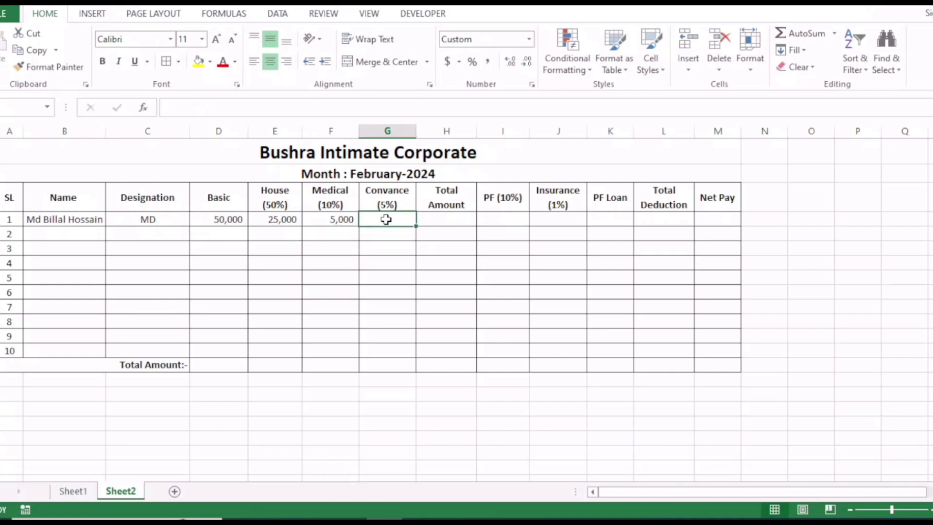
{"action": "type", "text": "="}
{"action": "left_click", "coordinate": [231, 220]}
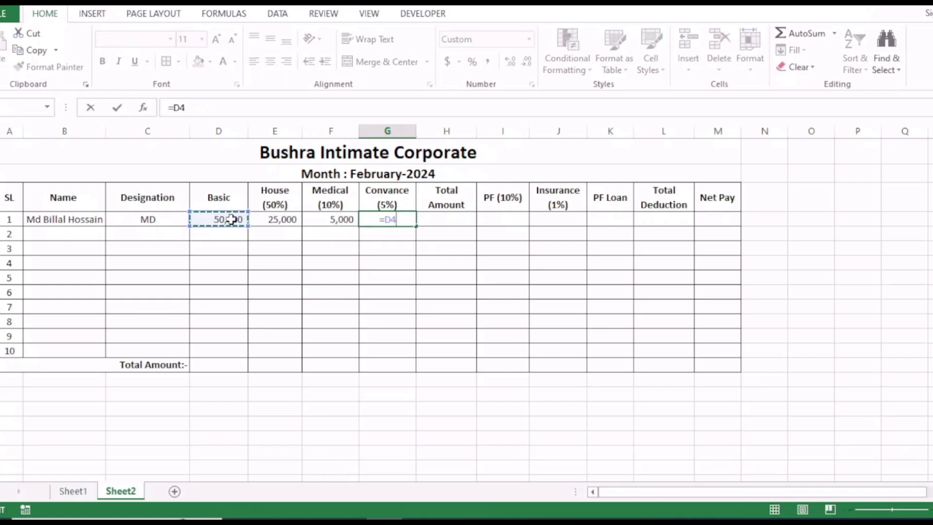
{"action": "type", "text": "*"}
{"action": "type", "text": "5%"}
{"action": "key", "text": "Return"}
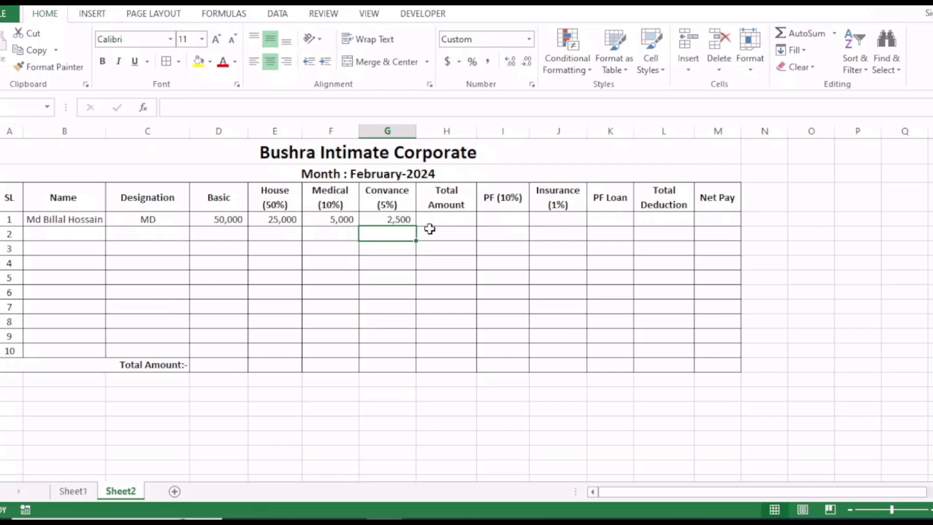
- AutoSum the first employee's Basic and allowances into a Total Amount of 82,500
{"action": "left_click", "coordinate": [455, 219]}
{"action": "key", "text": "Down"}
{"action": "key", "text": "Down"}
{"action": "key", "text": "Down"}
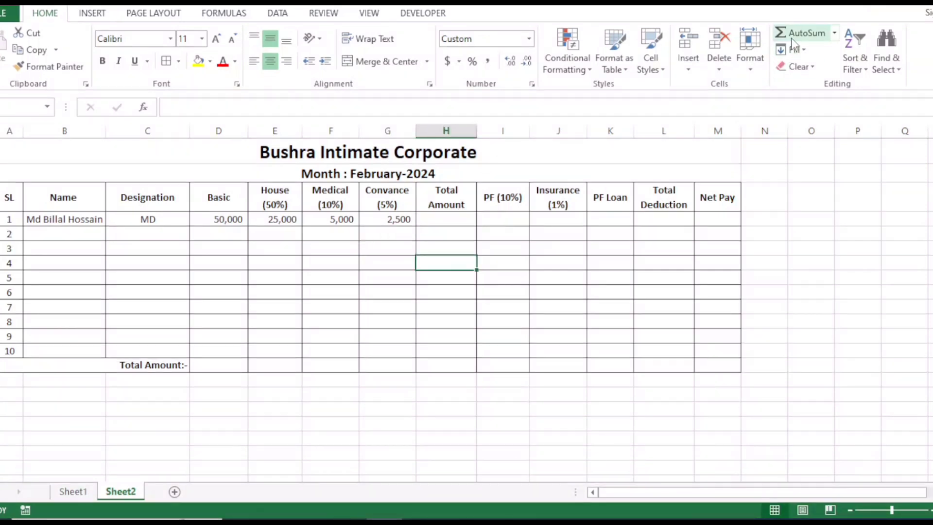
{"action": "left_click_drag", "start_coordinate": [231, 219], "coordinate": [455, 221]}
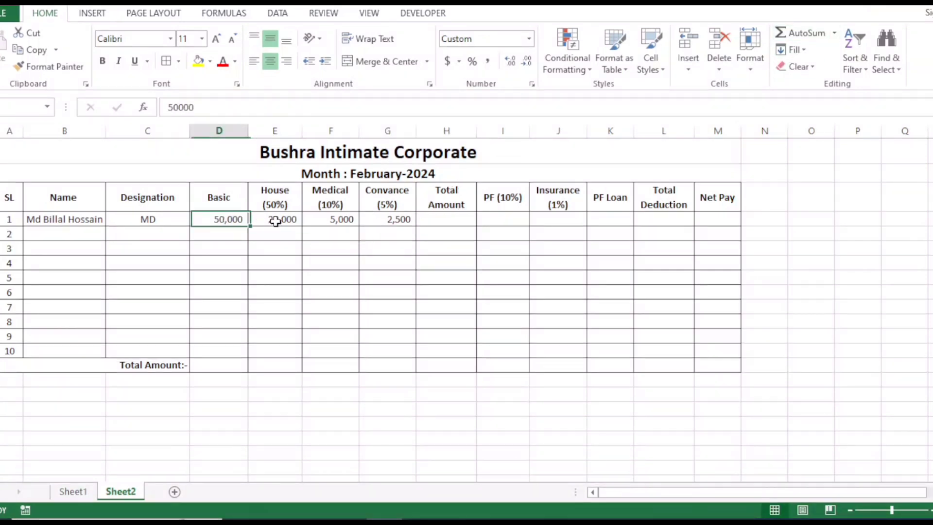
{"action": "left_click", "coordinate": [802, 33]}
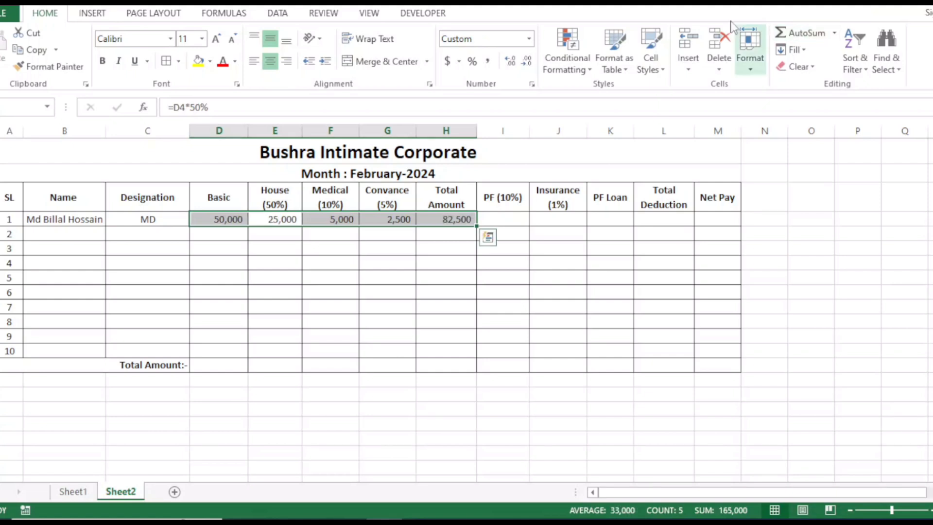
{"action": "left_click", "coordinate": [501, 272]}
- Enter the first employee's PF as =D4*10%, Insurance at 1% and a PF Loan amount
{"action": "left_click", "coordinate": [500, 216]}
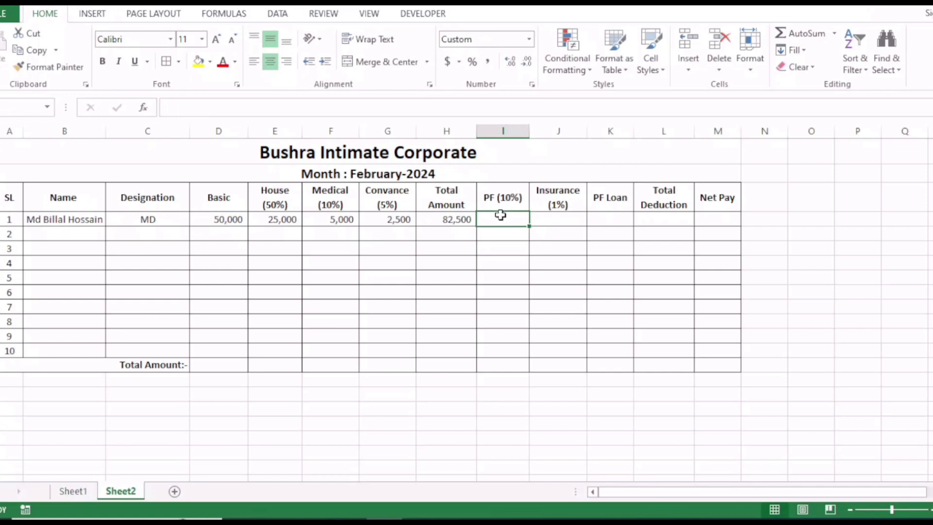
{"action": "type", "text": "="}
{"action": "left_click", "coordinate": [222, 219]}
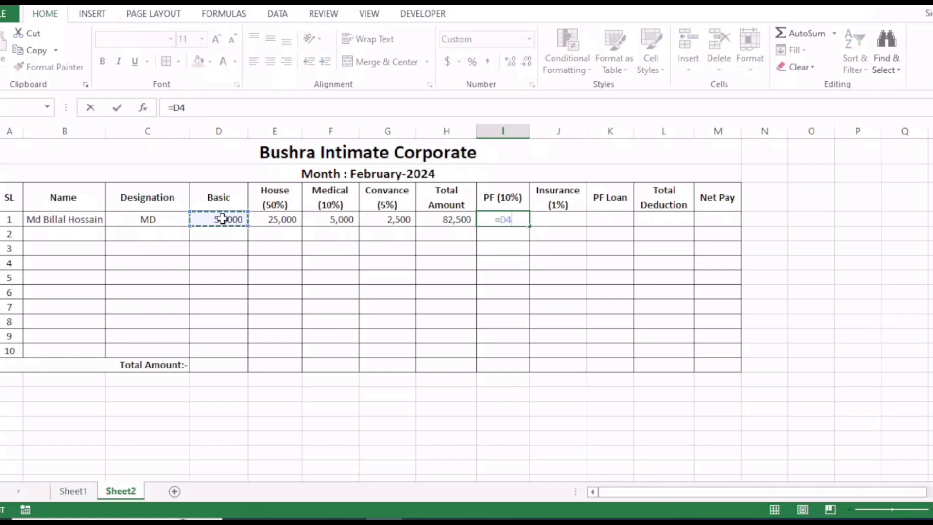
{"action": "type", "text": "*1"}
{"action": "type", "text": "0%"}
{"action": "key", "text": "Return"}
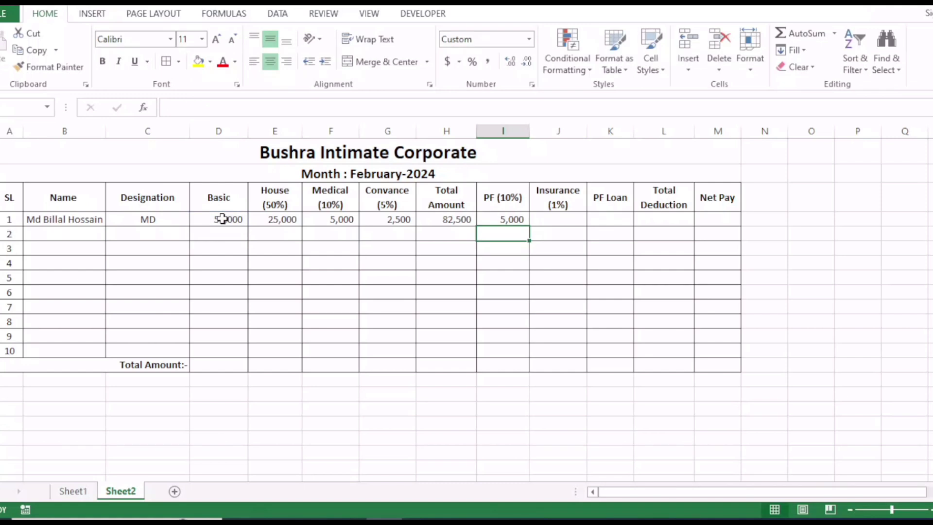
{"action": "left_click", "coordinate": [570, 219]}
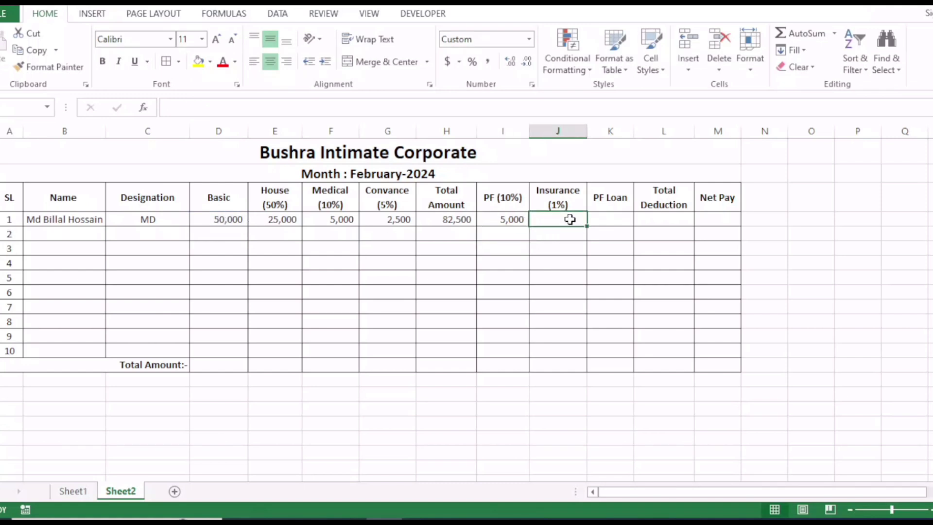
{"action": "type", "text": "="}
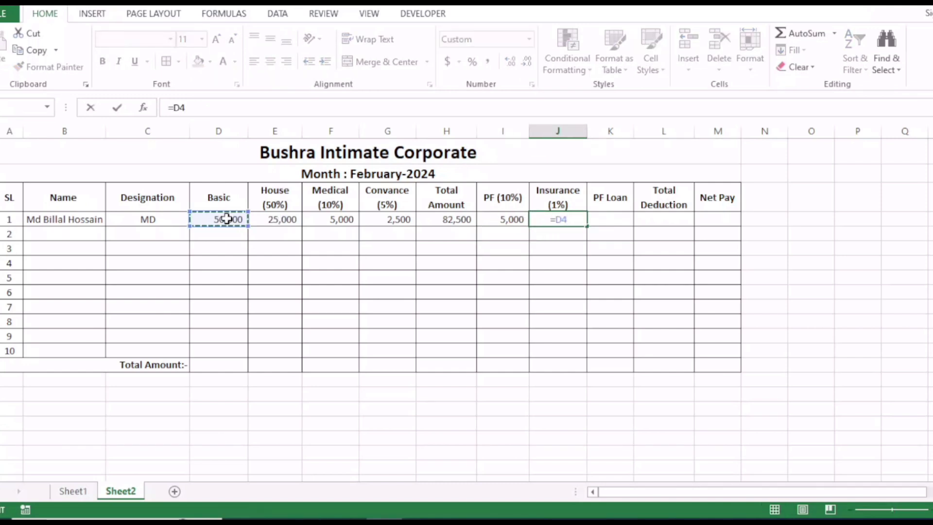
{"action": "type", "text": "*1"}
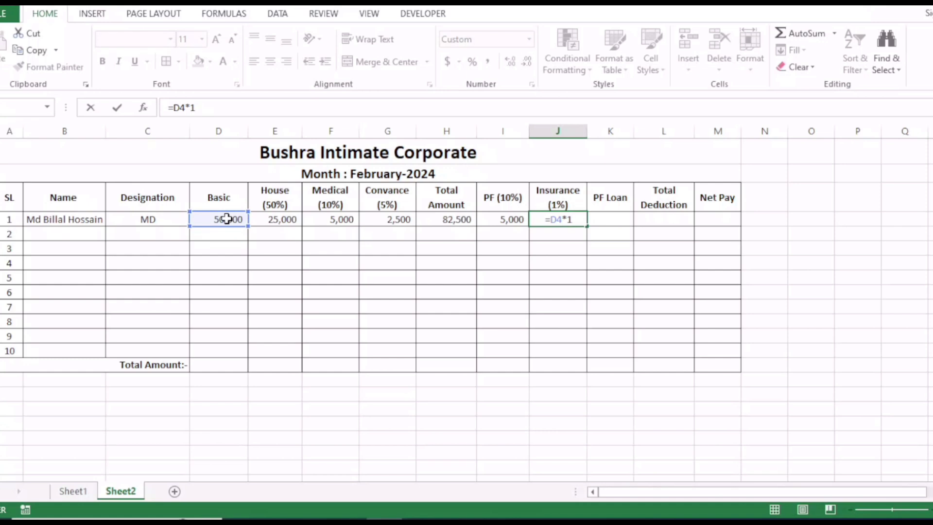
{"action": "type", "text": "%"}
{"action": "key", "text": "Return"}
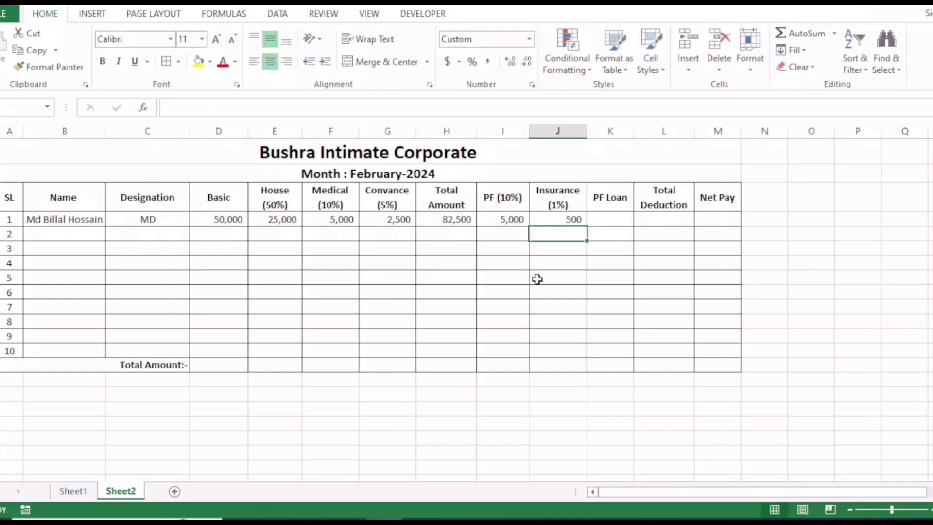
{"action": "left_click", "coordinate": [616, 219]}
{"action": "type", "text": "5"}
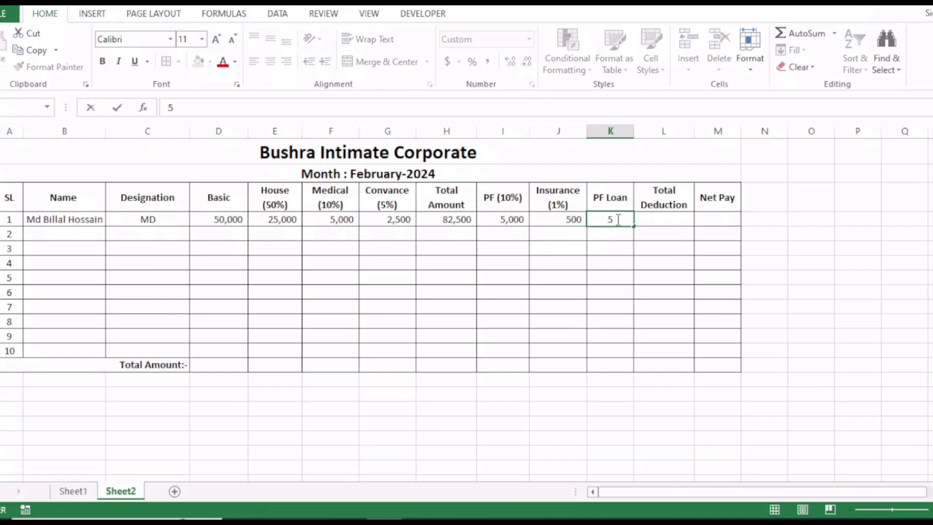
{"action": "type", "text": "000"}
{"action": "key", "text": "Return"}
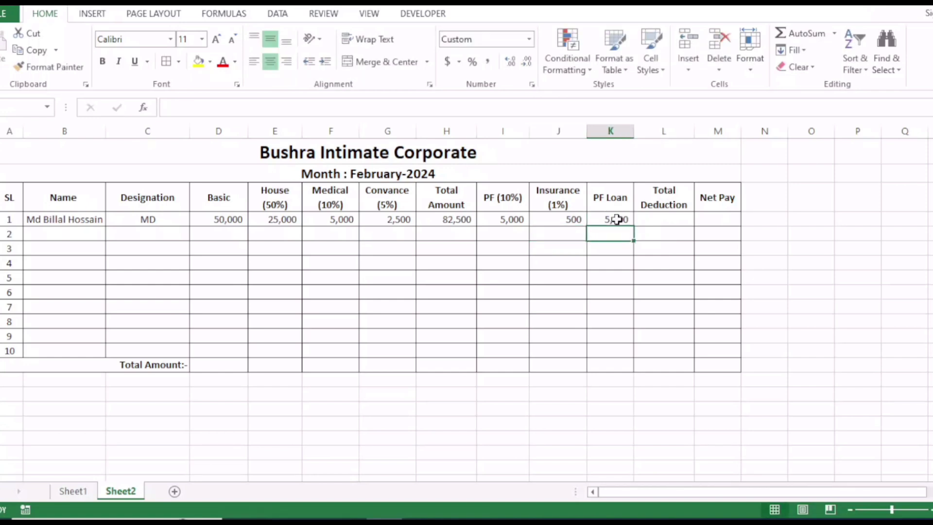
- AutoSum PF, Insurance and PF Loan into the first employee's Total Deduction of 10,500
{"action": "left_click", "coordinate": [678, 219]}
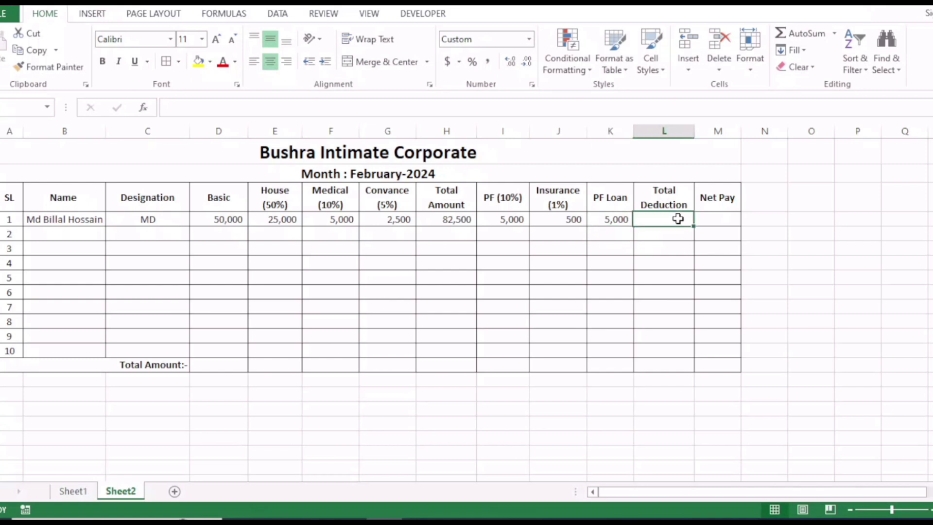
{"action": "left_click_drag", "start_coordinate": [507, 218], "coordinate": [654, 219]}
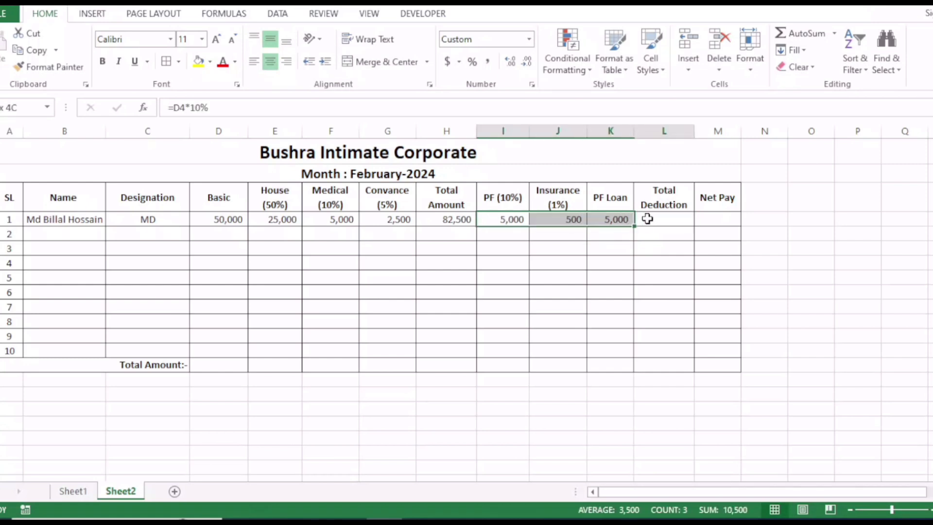
{"action": "left_click", "coordinate": [649, 232]}
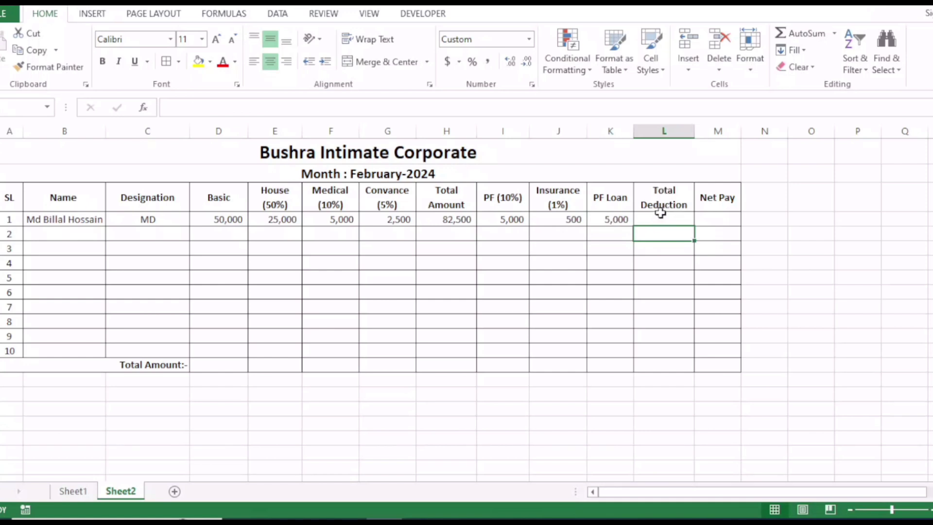
{"action": "left_click_drag", "start_coordinate": [507, 219], "coordinate": [648, 220]}
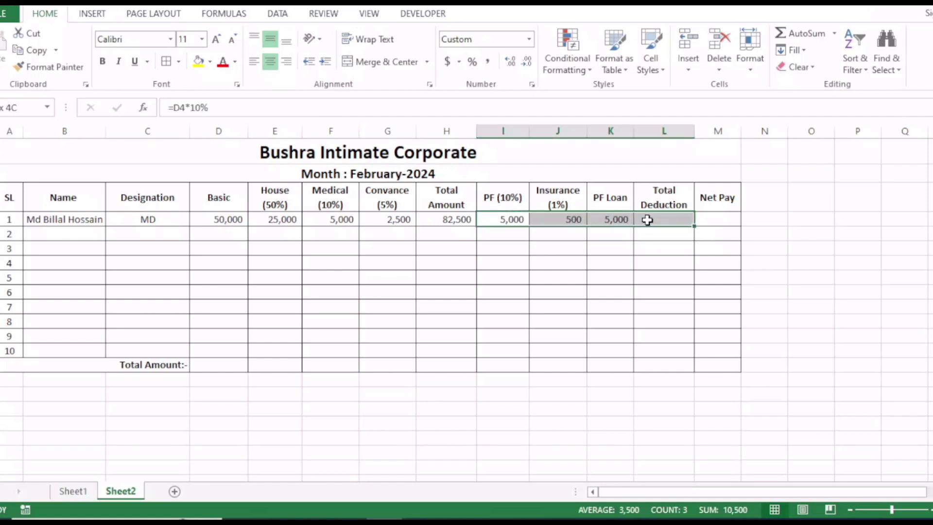
{"action": "left_click", "coordinate": [795, 35]}
{"action": "left_click", "coordinate": [661, 268]}
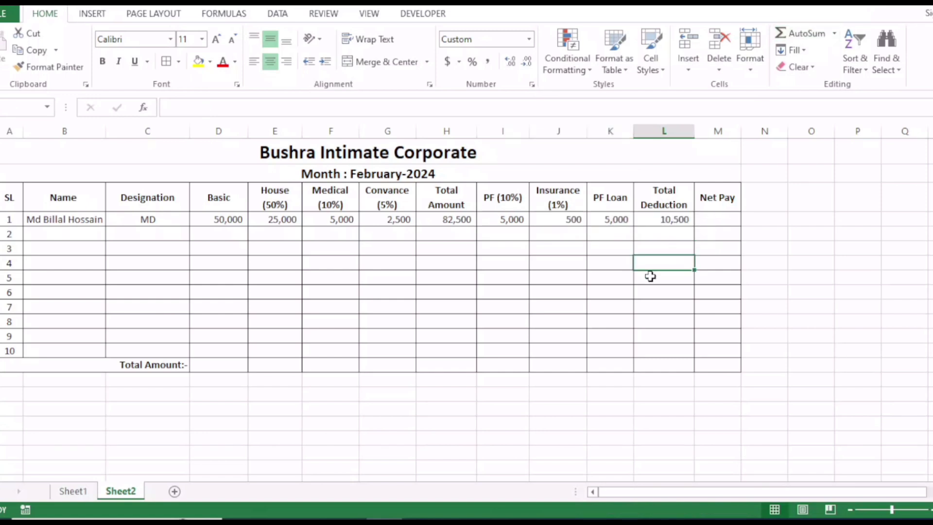
{"action": "left_click", "coordinate": [672, 221]}
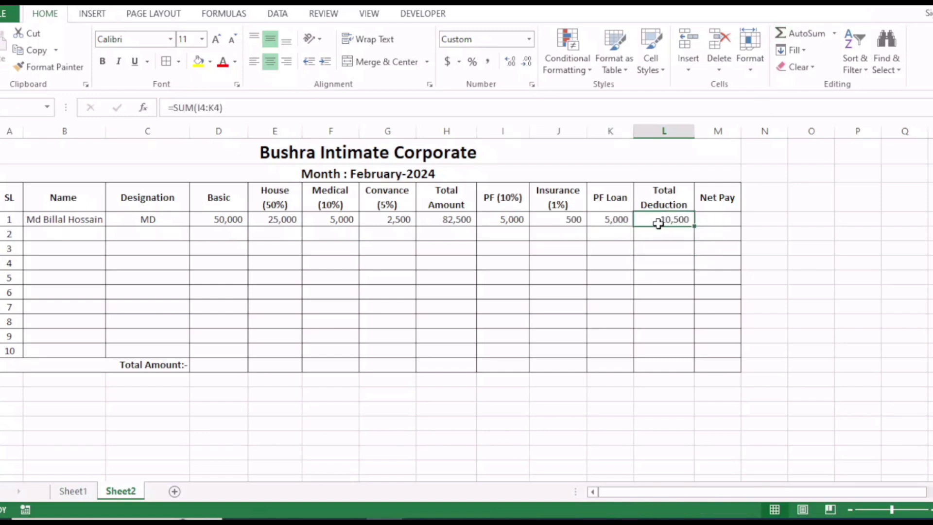
- Make the Total Amount and Total Deduction columns bold down to the totals row
{"action": "left_click_drag", "start_coordinate": [451, 220], "coordinate": [461, 362]}
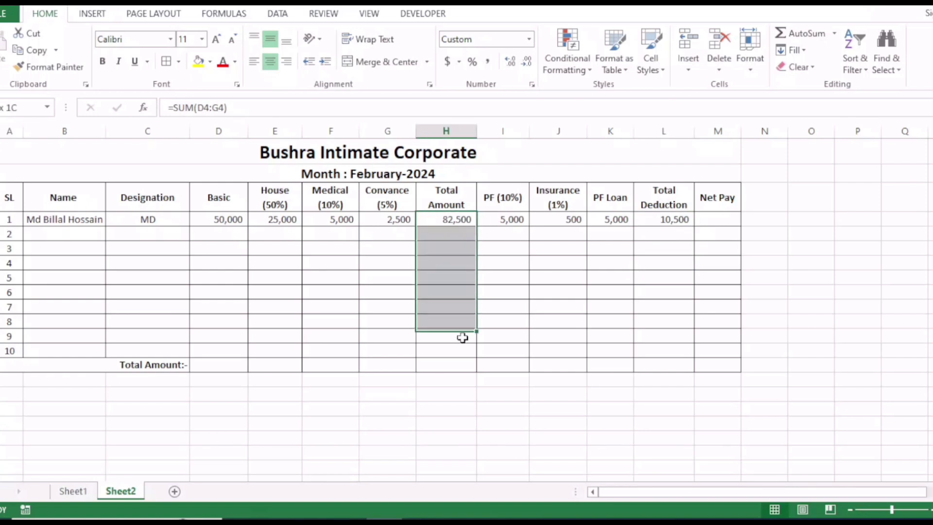
{"action": "left_click", "coordinate": [103, 61]}
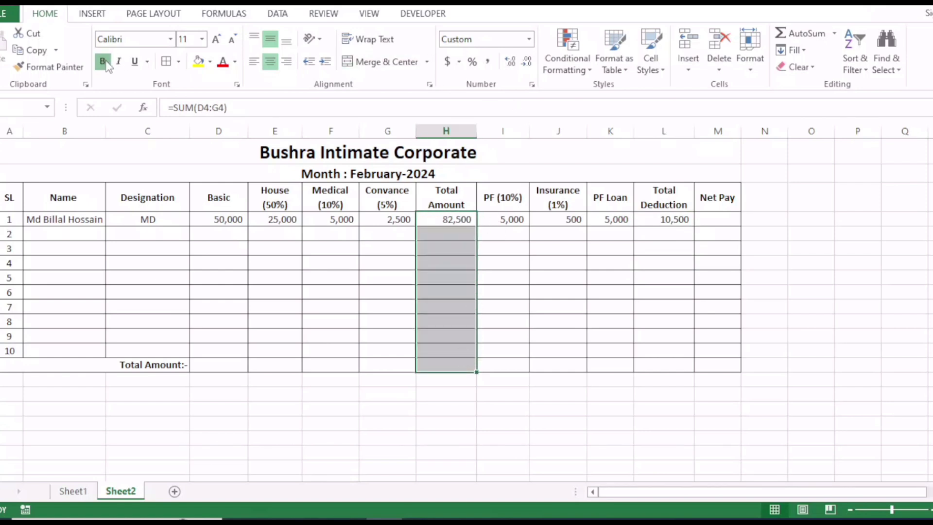
{"action": "left_click_drag", "start_coordinate": [672, 220], "coordinate": [669, 362]}
{"action": "left_click", "coordinate": [102, 61]}
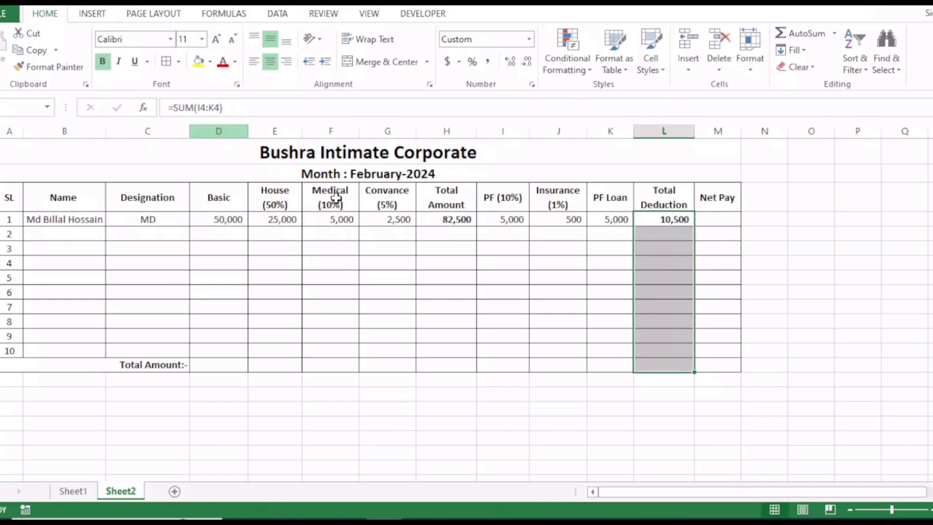
{"action": "left_click", "coordinate": [677, 248]}
- Widen the Net Pay column and enter =H4-L4 for the first employee, giving 72,000
{"action": "left_click_drag", "start_coordinate": [740, 125], "coordinate": [761, 125]}
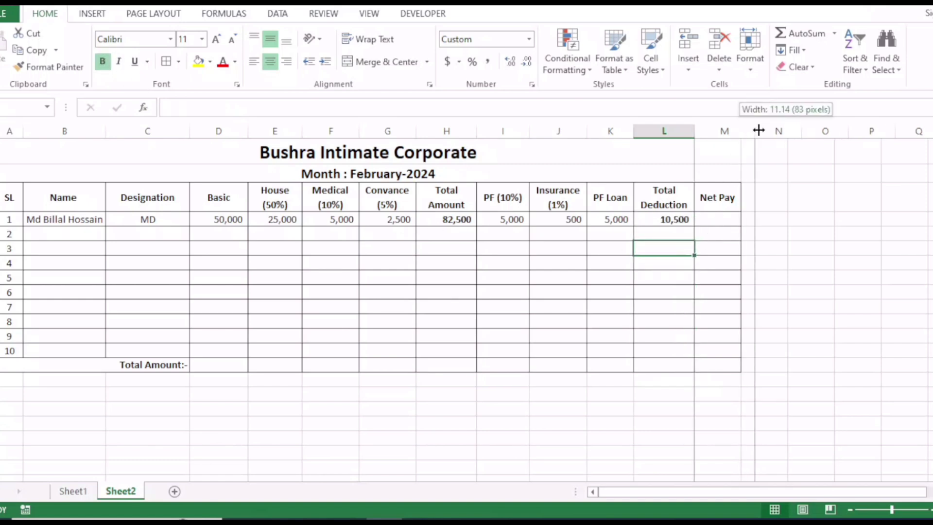
{"action": "left_click", "coordinate": [724, 219]}
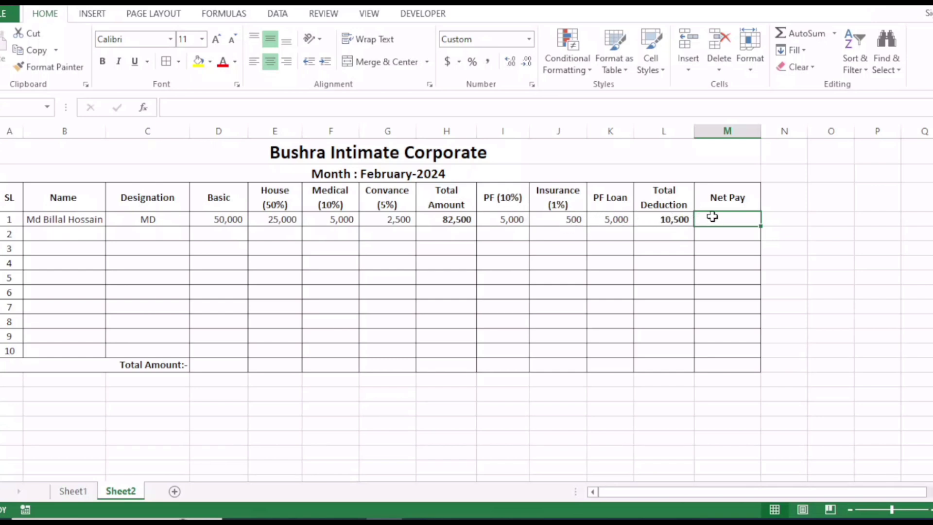
{"action": "type", "text": "="}
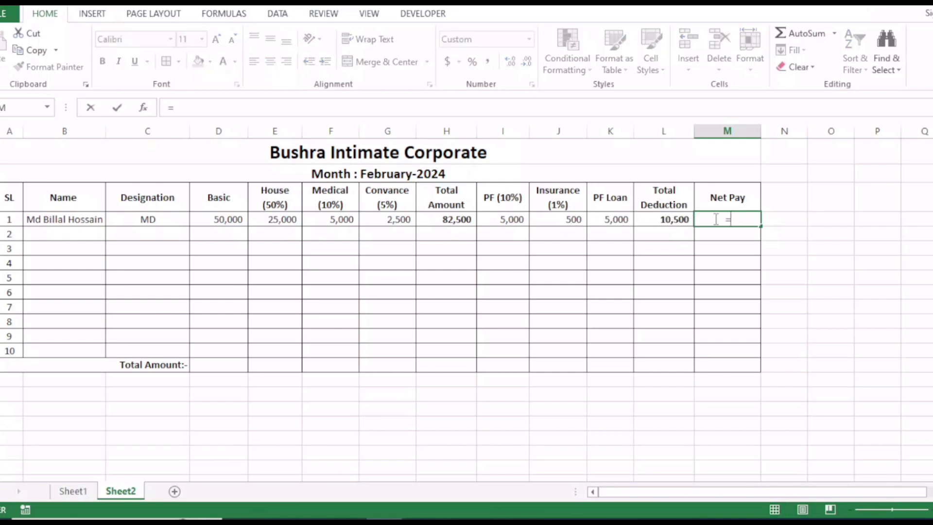
{"action": "left_click", "coordinate": [462, 218]}
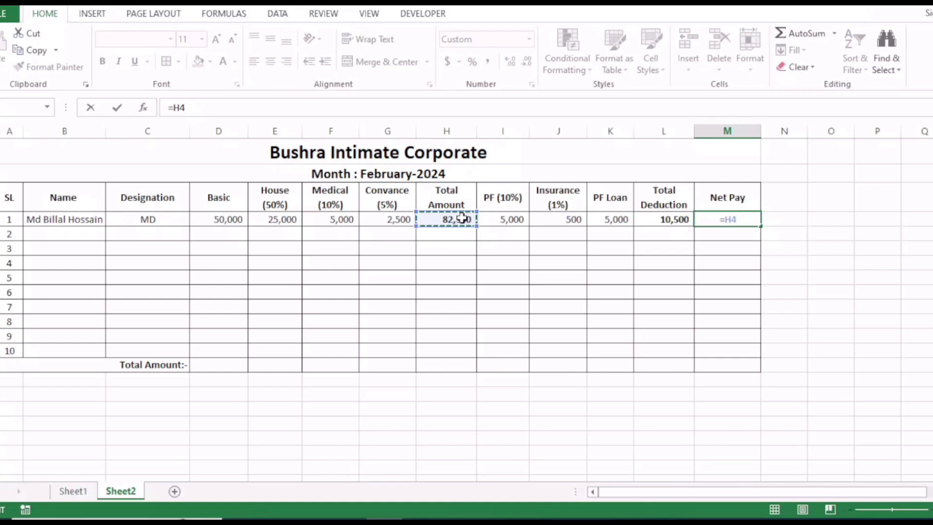
{"action": "type", "text": "-"}
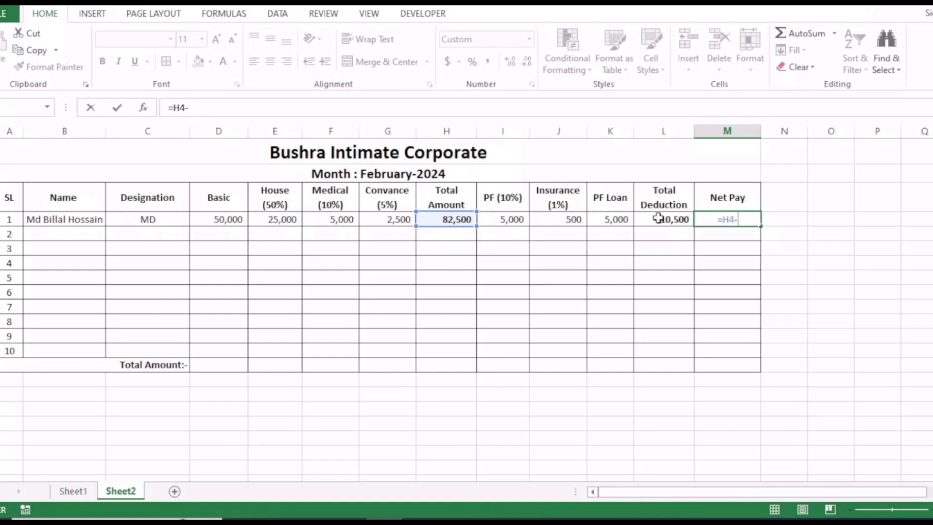
{"action": "left_click", "coordinate": [658, 218]}
{"action": "key", "text": "Return"}
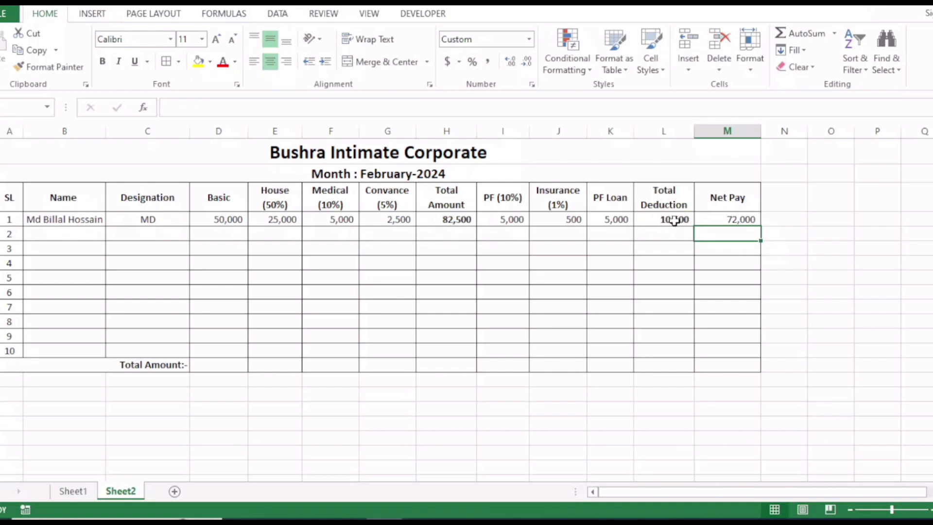
- Enter employees 2–5's names with designations CEO, A/C, Purchase, Engr and salaries 50,000, 40,000, 40,000, 35,000
{"action": "left_click", "coordinate": [71, 233]}
{"action": "type", "text": "Sajedul"}
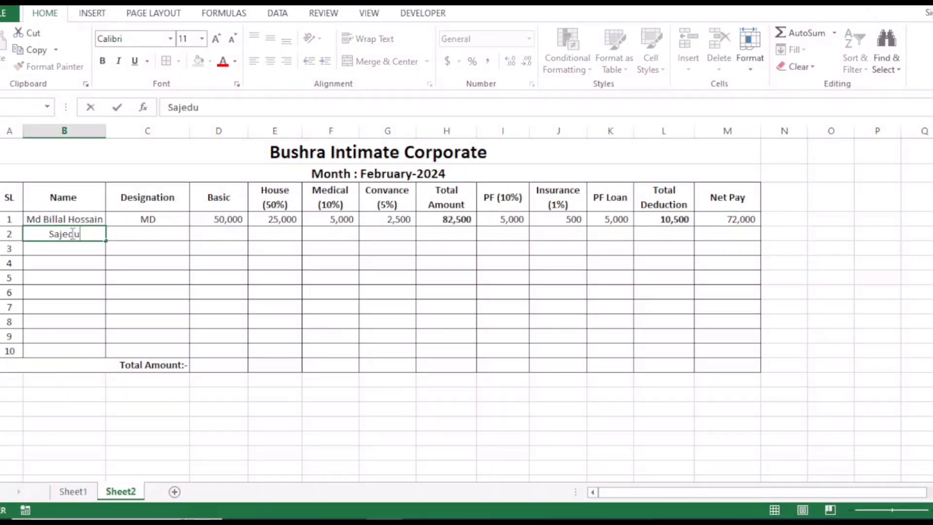
{"action": "key", "text": "Tab"}
{"action": "type", "text": "CEO"}
{"action": "key", "text": "Tab"}
{"action": "type", "text": "0"}
{"action": "left_click", "coordinate": [217, 233]}
{"action": "type", "text": "50000"}
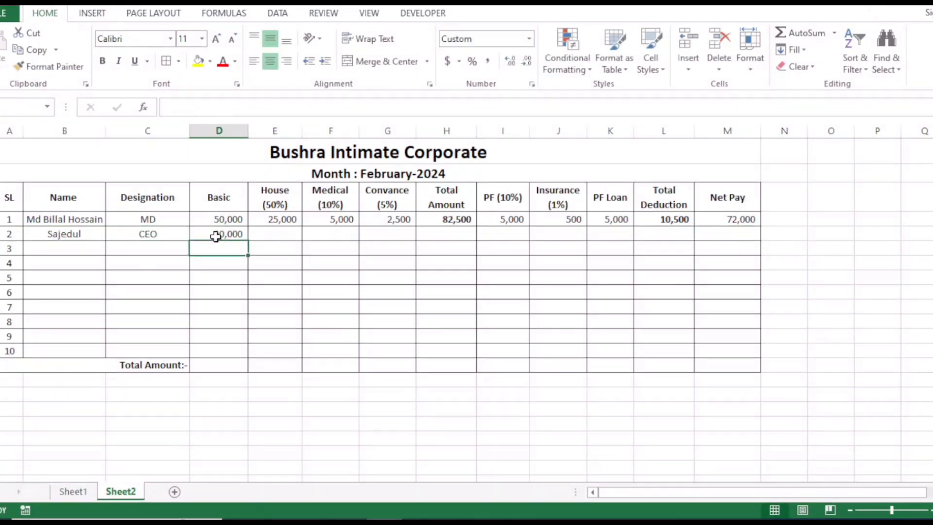
{"action": "left_click", "coordinate": [83, 248]}
{"action": "type", "text": "Nasir"}
{"action": "key", "text": "Tab"}
{"action": "type", "text": "A/C"}
{"action": "key", "text": "Tab"}
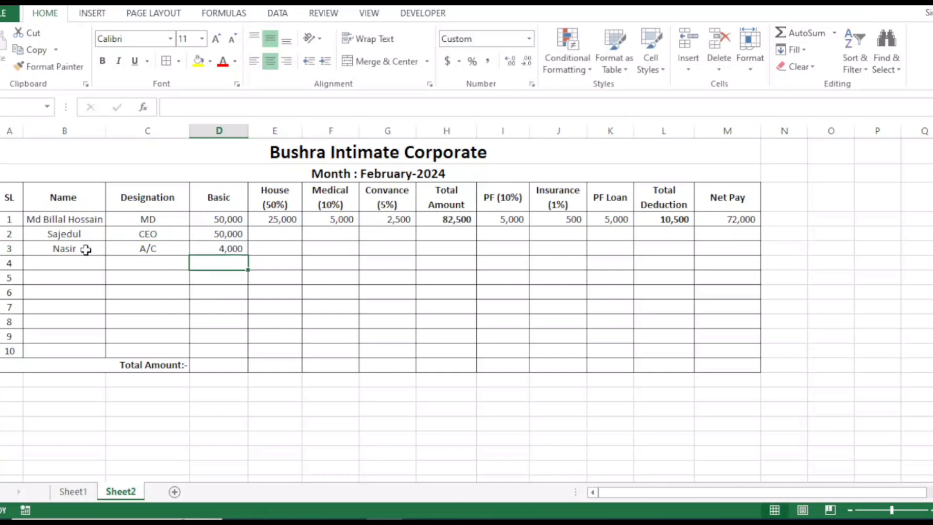
{"action": "type", "text": "40000"}
{"action": "left_click", "coordinate": [55, 261]}
{"action": "type", "text": "Arif"}
{"action": "key", "text": "Tab"}
{"action": "type", "text": "Pur"}
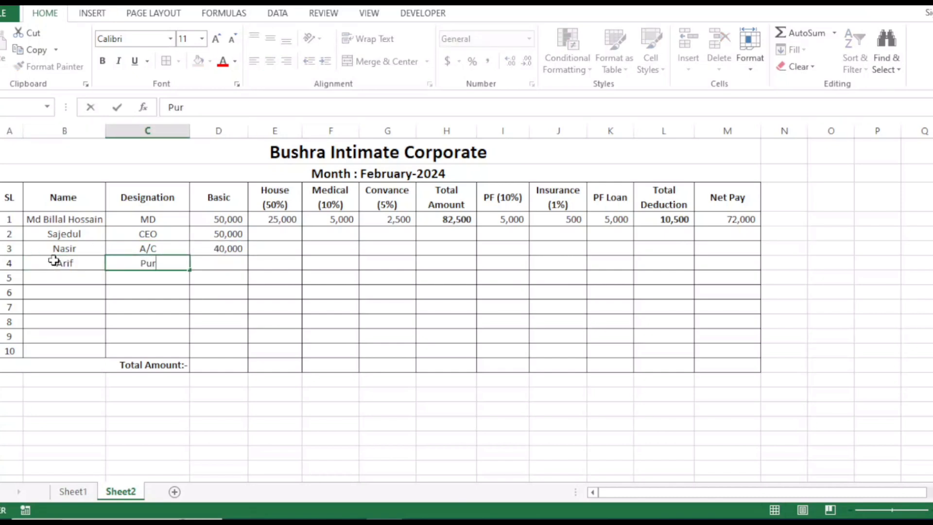
{"action": "type", "text": "chase"}
{"action": "key", "text": "Tab"}
{"action": "type", "text": "40000"}
{"action": "left_click", "coordinate": [54, 275]}
{"action": "type", "text": "Sha"}
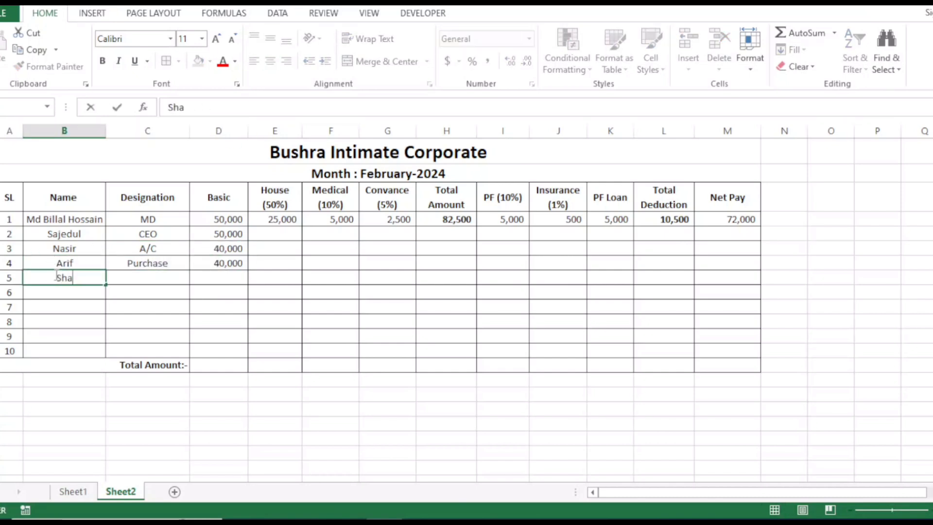
{"action": "type", "text": "fiq"}
{"action": "key", "text": "Tab"}
{"action": "type", "text": "Engr"}
{"action": "key", "text": "Tab"}
{"action": "type", "text": "35000"}
- Enter employees 6–10's names, designations and basic salaries of 35,000, 30,000, 3,000, 25,000 and 25,000
{"action": "left_click", "coordinate": [61, 290]}
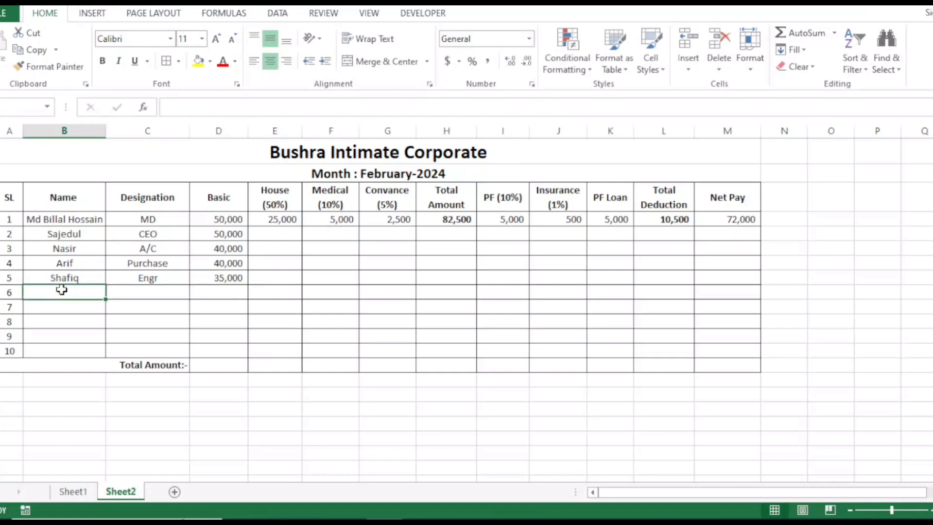
{"action": "type", "text": "Tuhin"}
{"action": "key", "text": "Tab"}
{"action": "type", "text": "E"}
{"action": "key", "text": "Tab"}
{"action": "type", "text": "35000"}
{"action": "left_click", "coordinate": [71, 304]}
{"action": "type", "text": "Bu"}
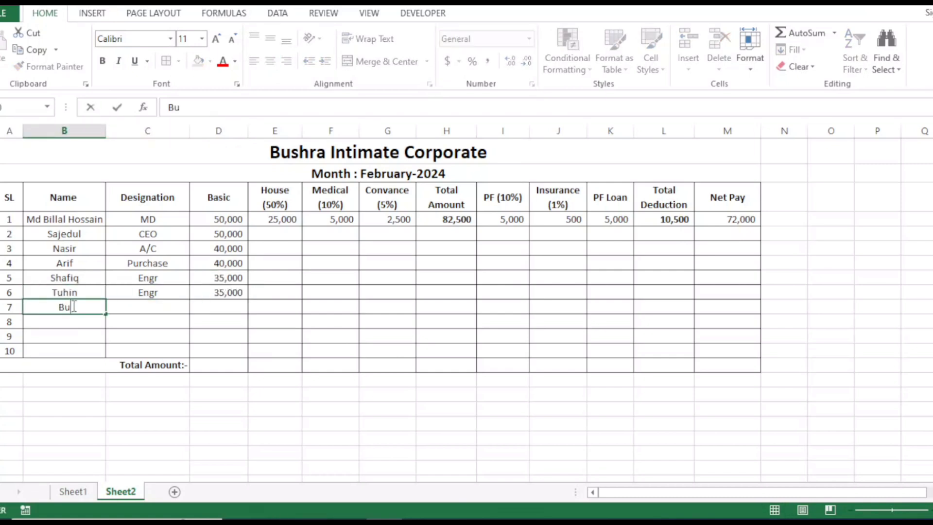
{"action": "type", "text": "lbul"}
{"action": "key", "text": "Tab"}
{"action": "type", "text": "Sales"}
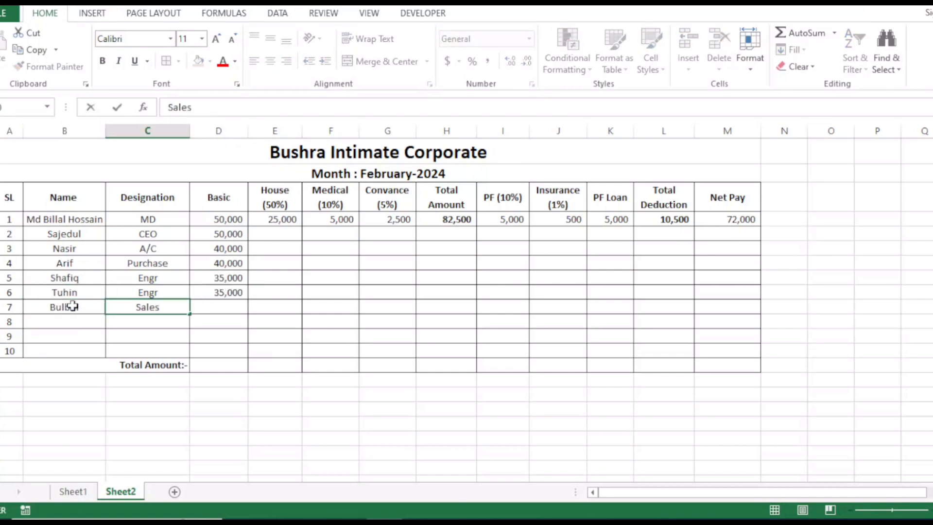
{"action": "key", "text": "Tab"}
{"action": "type", "text": "30000"}
{"action": "left_click", "coordinate": [70, 319]}
{"action": "type", "text": "Babul"}
{"action": "key", "text": "Tab"}
{"action": "type", "text": "S\t3"}
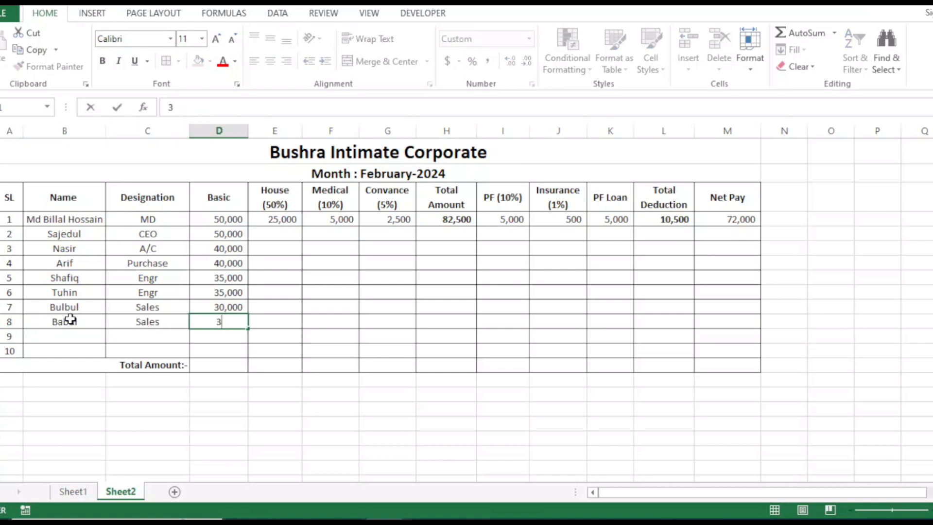
{"action": "type", "text": "000"}
{"action": "left_click", "coordinate": [64, 335]}
{"action": "type", "text": "Mamun"}
{"action": "key", "text": "Tab"}
{"action": "type", "text": "Tec"}
{"action": "key", "text": "Tab"}
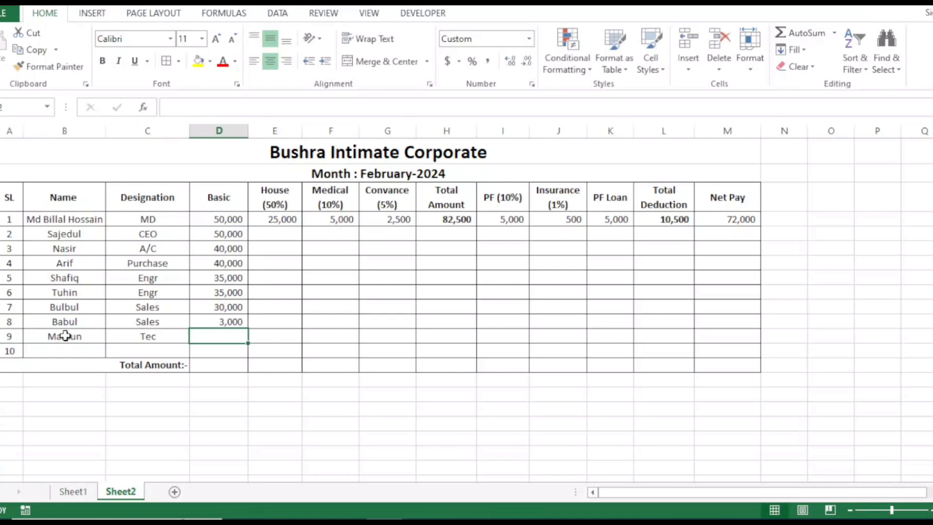
{"action": "type", "text": "25000"}
{"action": "left_click", "coordinate": [65, 350]}
{"action": "type", "text": "Saddam"}
{"action": "key", "text": "Tab"}
{"action": "type", "text": "Tec\t25000"}
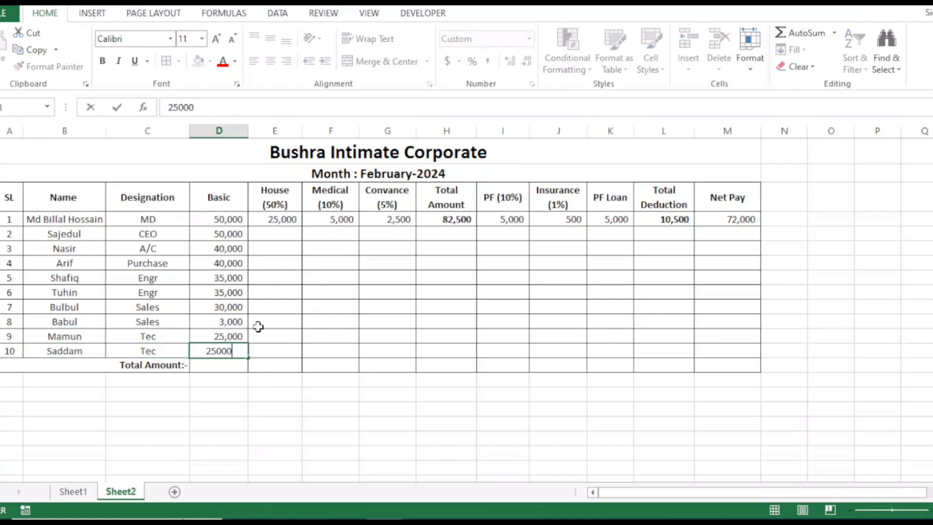
{"action": "left_click", "coordinate": [258, 326]}
{"action": "left_click", "coordinate": [292, 219]}
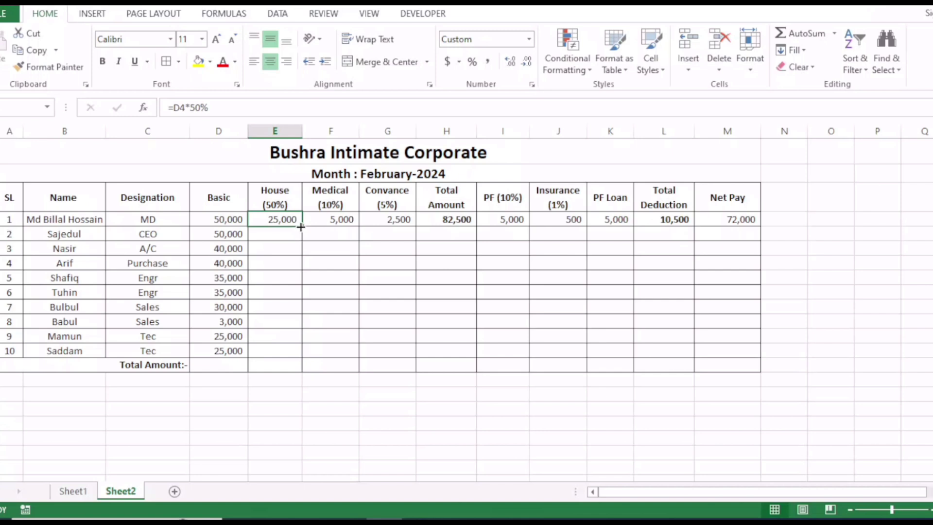
- Fill the House, Medical, Convance and Total Amount formulas down to all ten employees
{"action": "left_click_drag", "start_coordinate": [300, 226], "coordinate": [298, 354]}
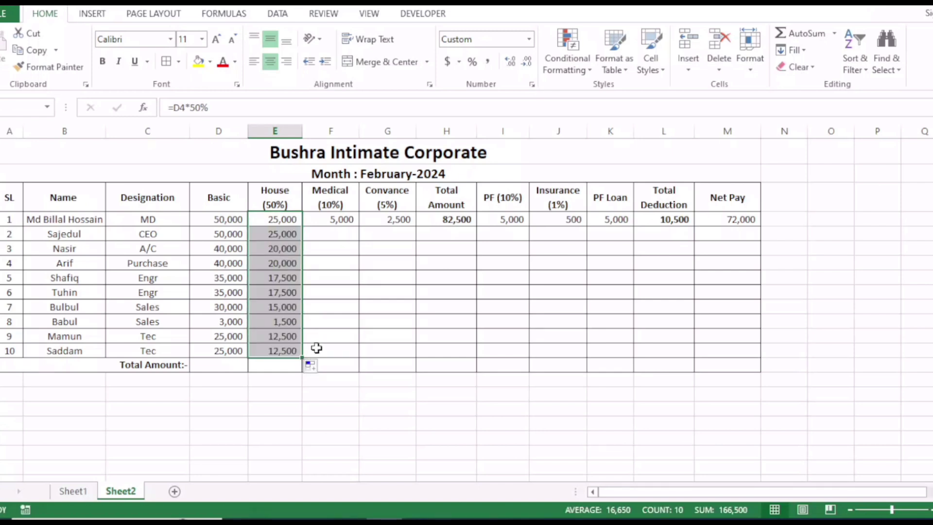
{"action": "left_click", "coordinate": [347, 220]}
{"action": "left_click_drag", "start_coordinate": [358, 227], "coordinate": [357, 355]}
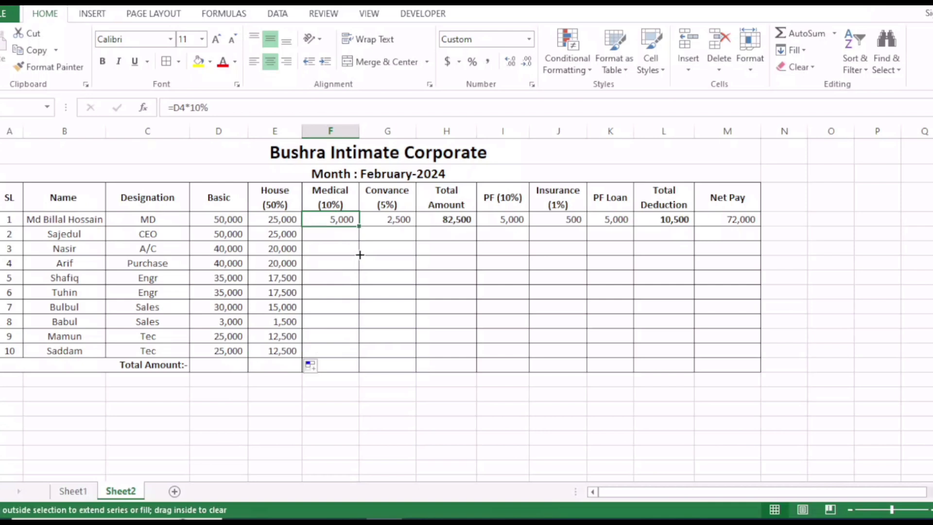
{"action": "left_click", "coordinate": [412, 220]}
{"action": "left_click_drag", "start_coordinate": [417, 228], "coordinate": [415, 356]}
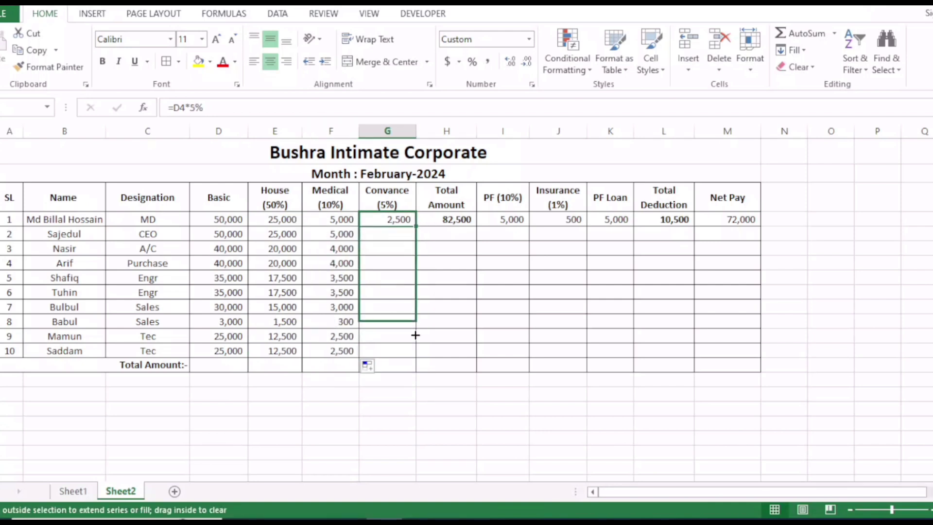
{"action": "left_click", "coordinate": [471, 221]}
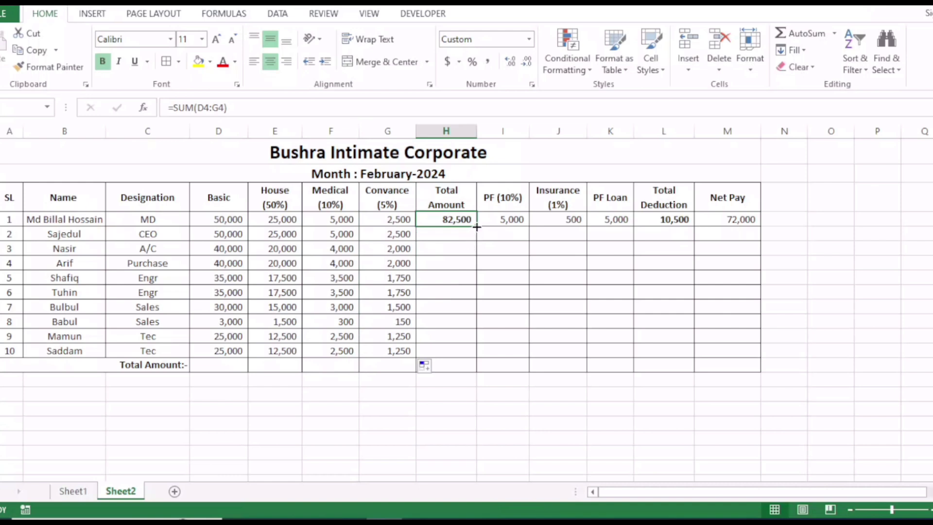
{"action": "left_click_drag", "start_coordinate": [477, 226], "coordinate": [475, 355]}
- Fill PF, Insurance, the 5,000 PF Loan, Total Deduction and Net Pay down to all employees
{"action": "left_click", "coordinate": [507, 221]}
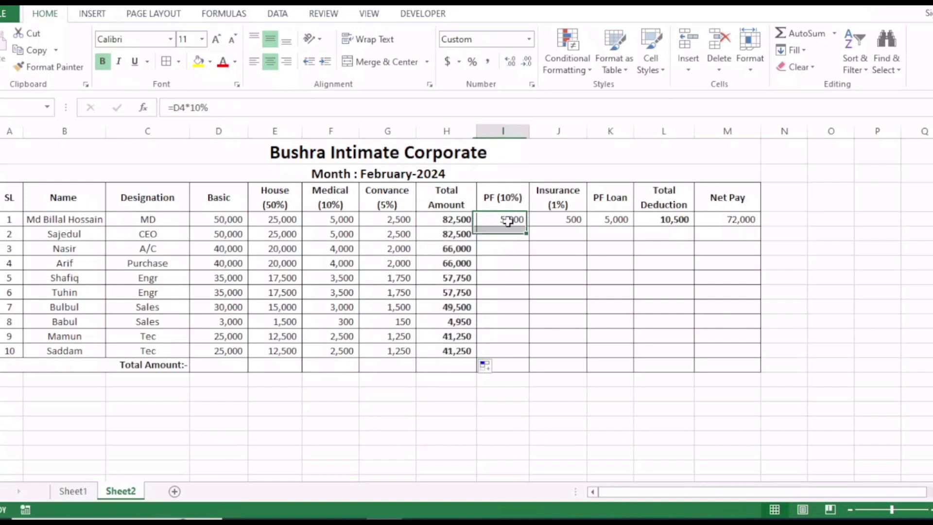
{"action": "left_click_drag", "start_coordinate": [526, 233], "coordinate": [525, 357]}
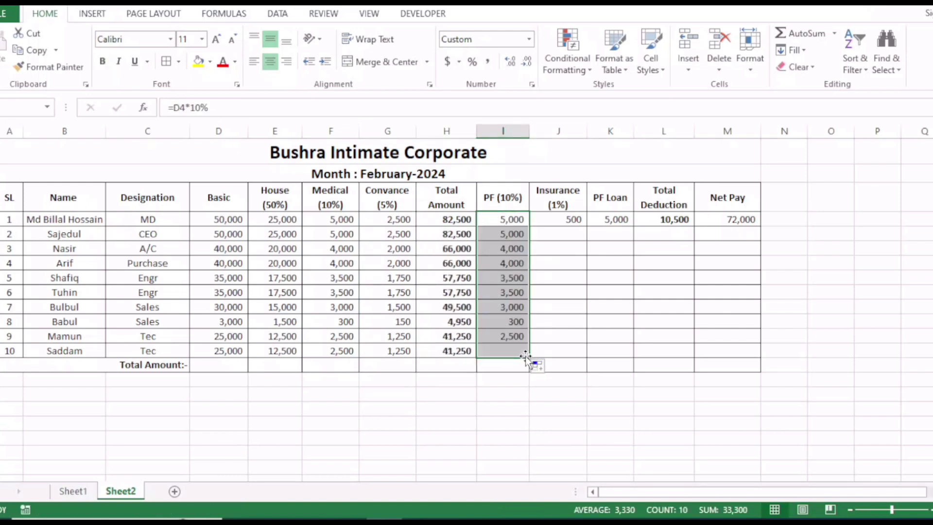
{"action": "left_click", "coordinate": [569, 220]}
{"action": "left_click_drag", "start_coordinate": [587, 226], "coordinate": [583, 357]}
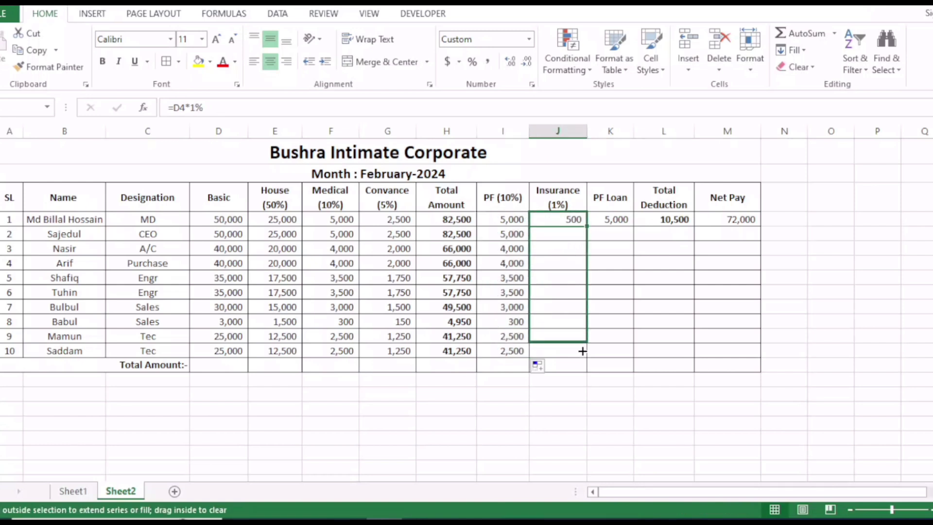
{"action": "left_click", "coordinate": [620, 221]}
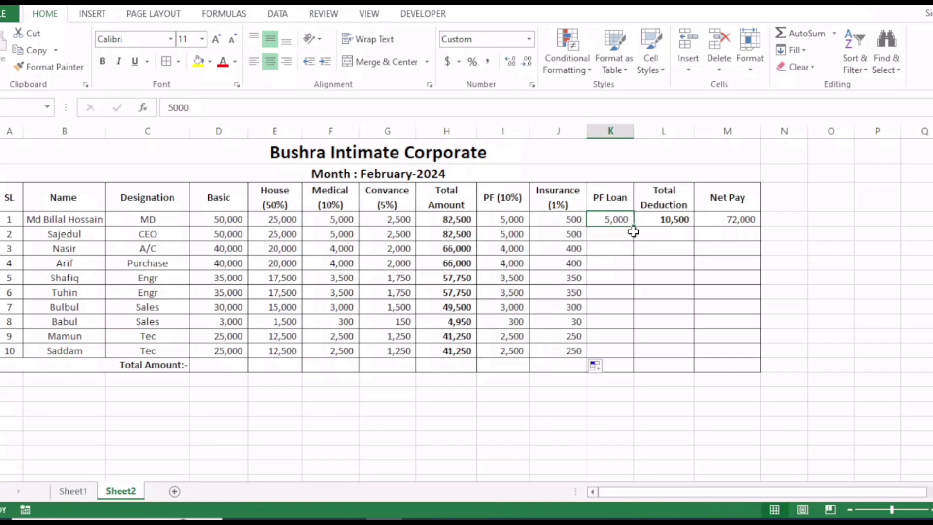
{"action": "left_click_drag", "start_coordinate": [634, 226], "coordinate": [631, 354]}
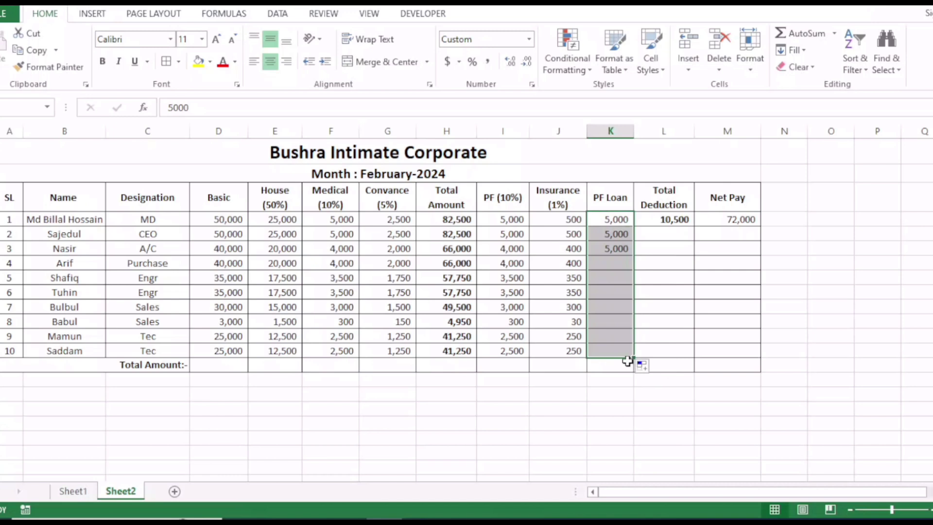
{"action": "left_click", "coordinate": [683, 219]}
{"action": "left_click_drag", "start_coordinate": [695, 230], "coordinate": [694, 354]}
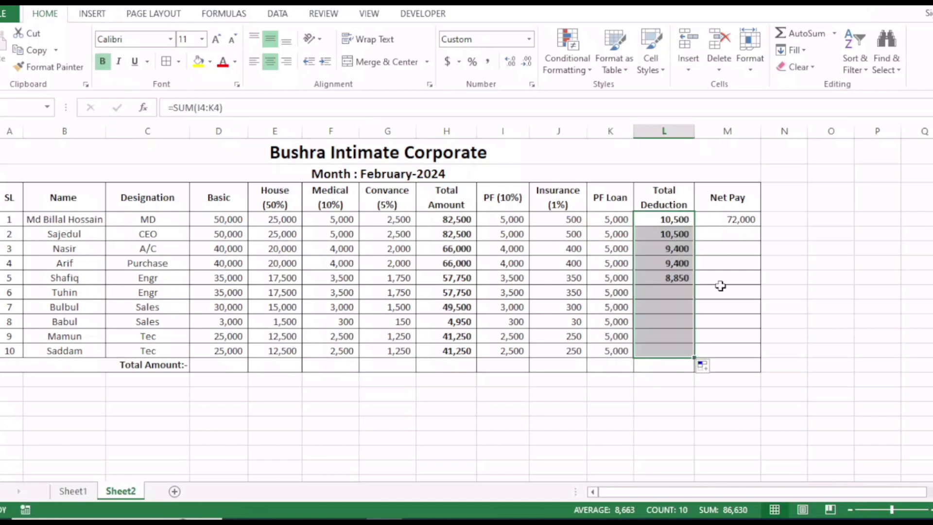
{"action": "left_click", "coordinate": [750, 219]}
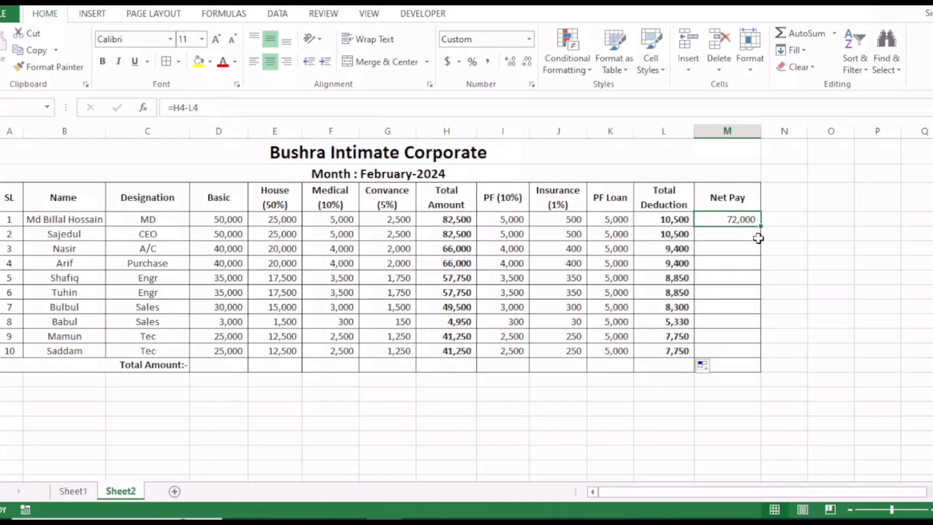
{"action": "left_click_drag", "start_coordinate": [759, 227], "coordinate": [756, 356]}
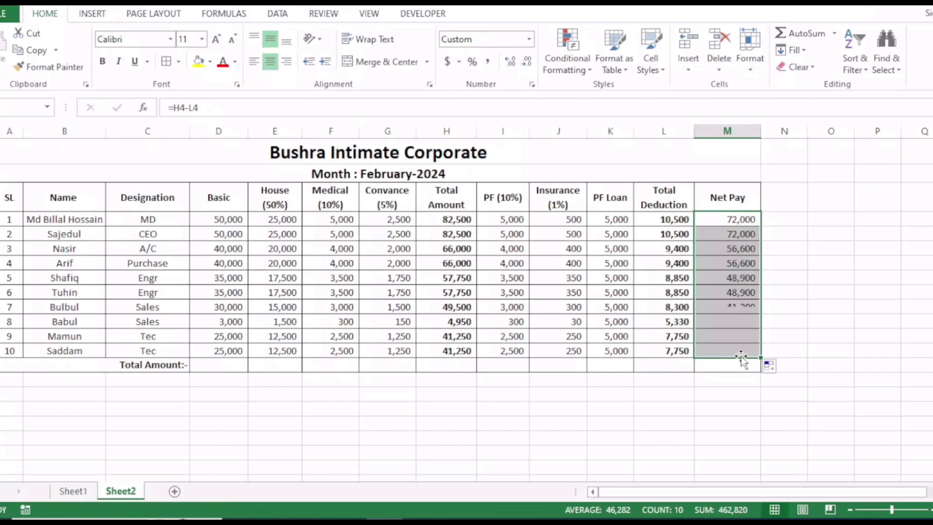
{"action": "left_click", "coordinate": [227, 368]}
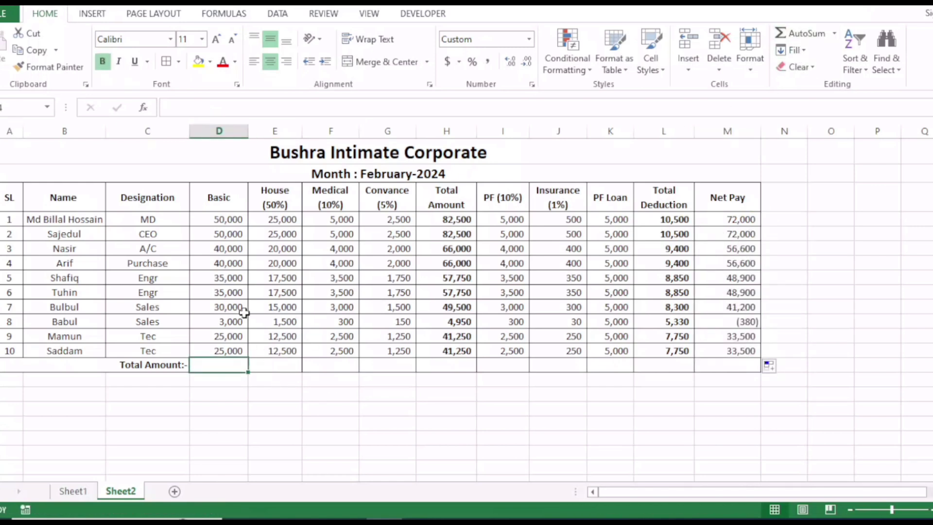
- Total the Basic column and copy the totals across to Net Pay, reaching 496,700 net
{"action": "left_click_drag", "start_coordinate": [236, 224], "coordinate": [233, 365]}
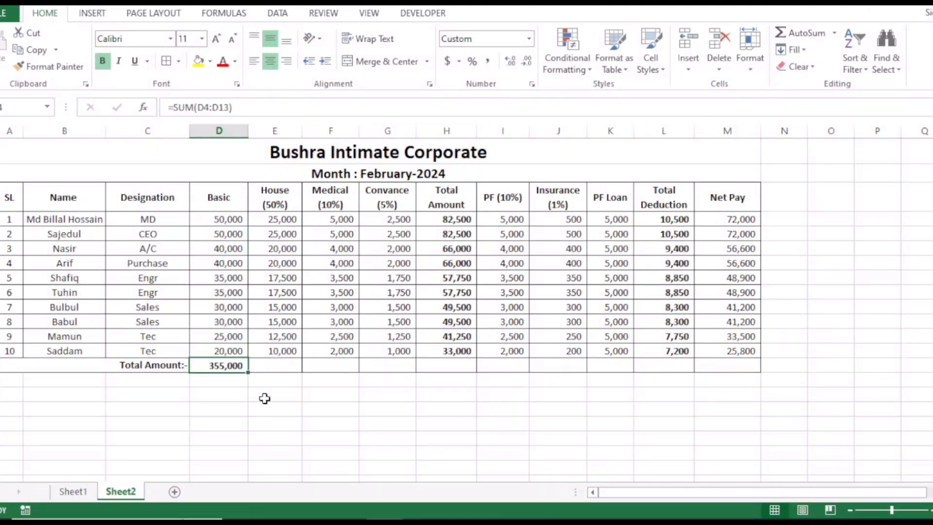
{"action": "left_click_drag", "start_coordinate": [249, 374], "coordinate": [554, 372]}
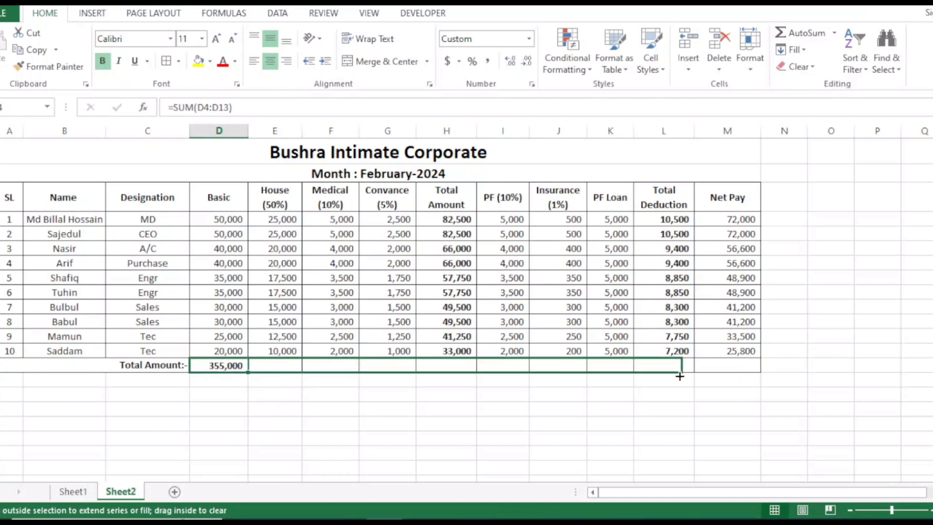
{"action": "left_click_drag", "start_coordinate": [553, 371], "coordinate": [742, 374]}
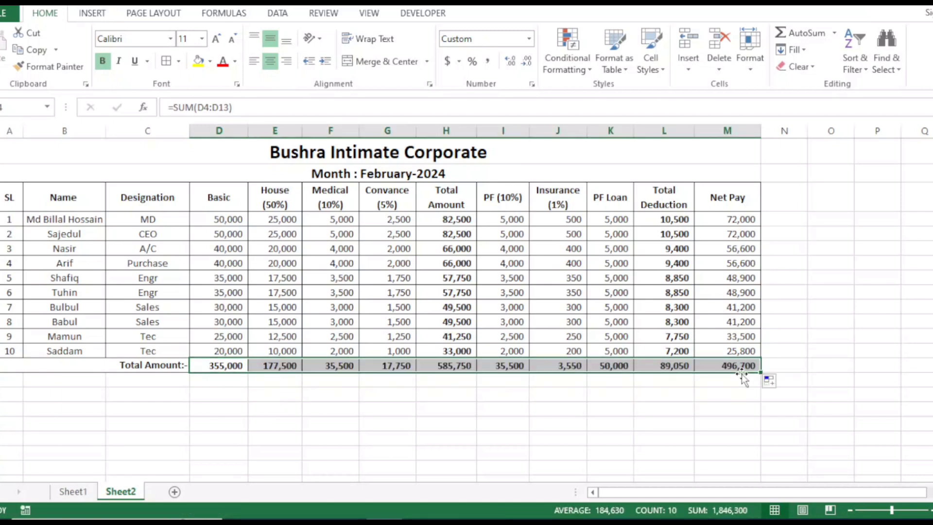
{"action": "left_click", "coordinate": [558, 407]}
- Make the Net Pay values and their total bold
{"action": "left_click_drag", "start_coordinate": [734, 221], "coordinate": [739, 366]}
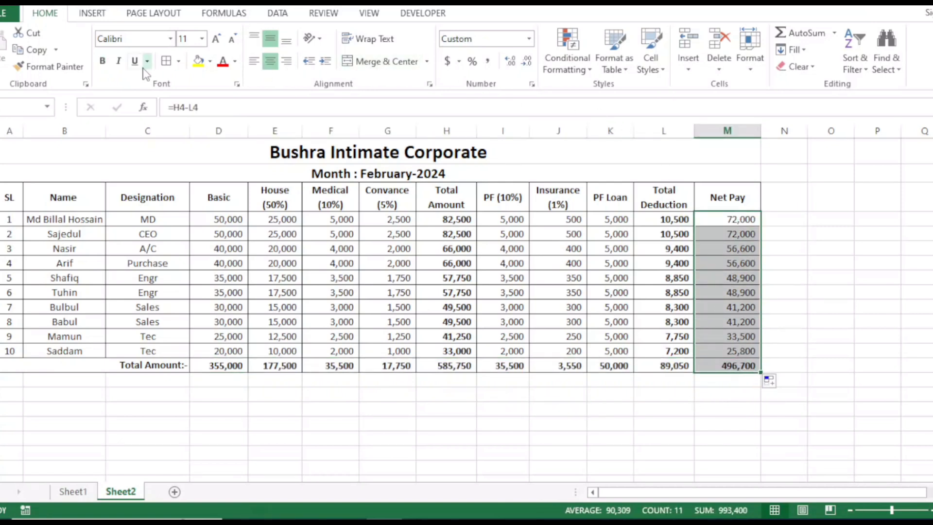
{"action": "left_click", "coordinate": [102, 61]}
{"action": "left_click", "coordinate": [499, 428]}
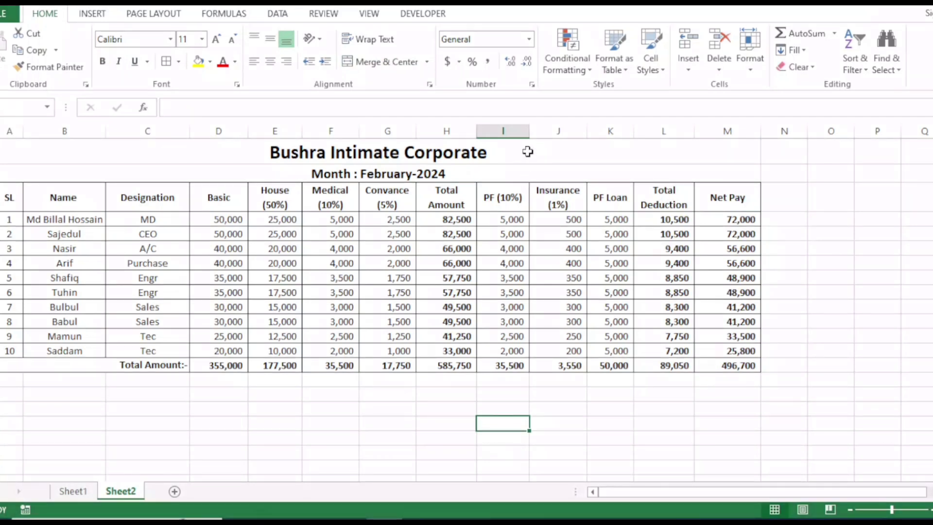
- Give every cell of the whole table All Borders and a Thick Box Border outline
{"action": "left_click_drag", "start_coordinate": [528, 150], "coordinate": [529, 368]}
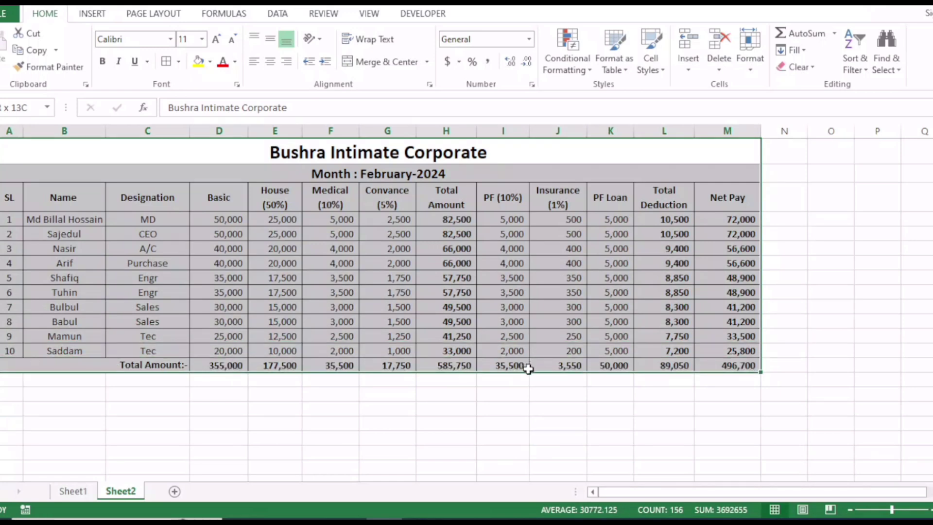
{"action": "left_click", "coordinate": [178, 62]}
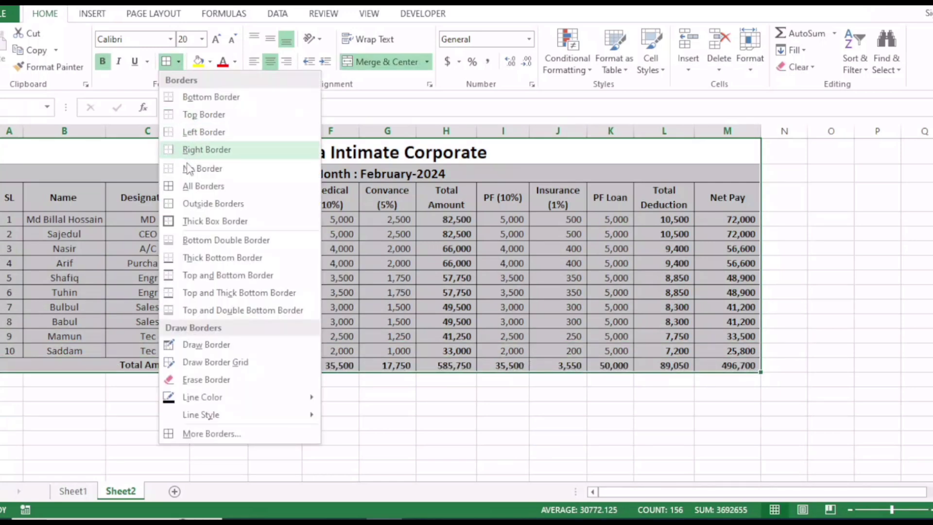
{"action": "left_click", "coordinate": [188, 187]}
{"action": "left_click", "coordinate": [178, 62]}
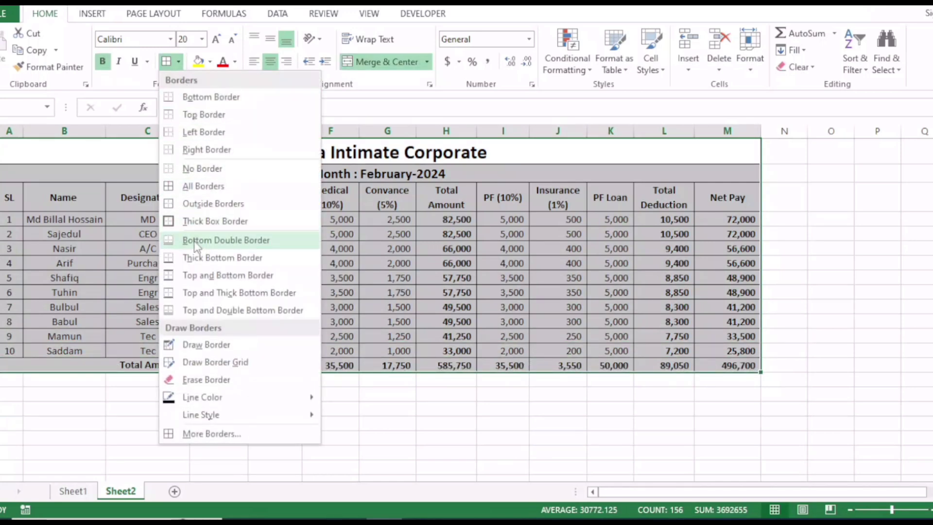
{"action": "left_click", "coordinate": [197, 224]}
- Frame the column header row and the Total Amount row each with a thick box border
{"action": "left_click_drag", "start_coordinate": [19, 199], "coordinate": [727, 198]}
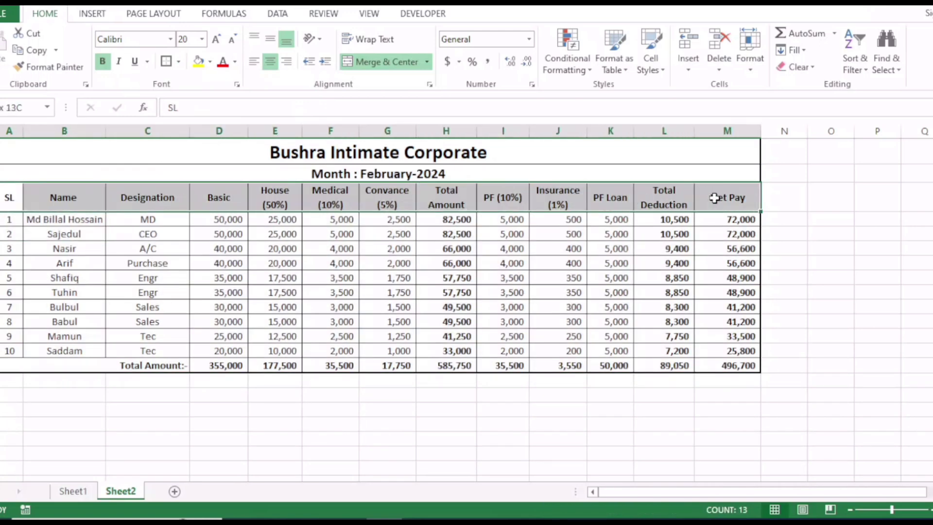
{"action": "left_click", "coordinate": [167, 61]}
{"action": "left_click_drag", "start_coordinate": [146, 366], "coordinate": [728, 367]}
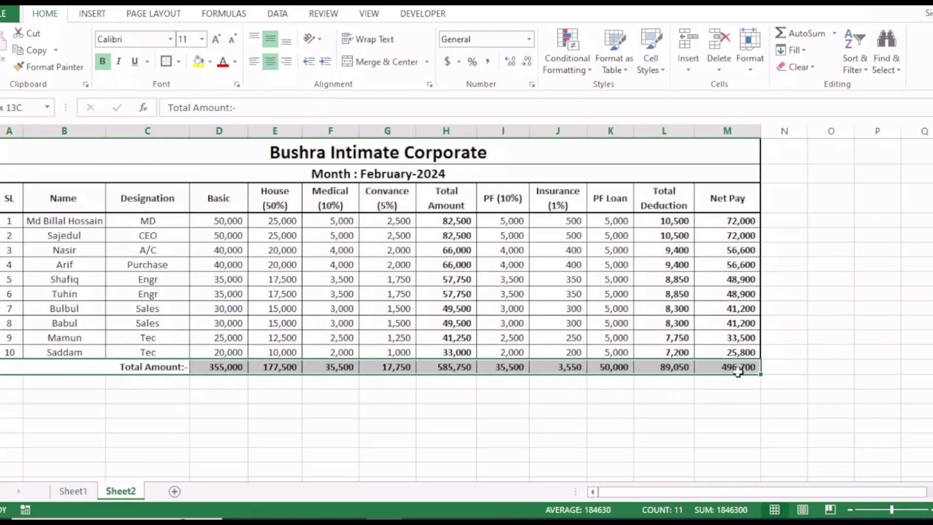
{"action": "left_click", "coordinate": [166, 61]}
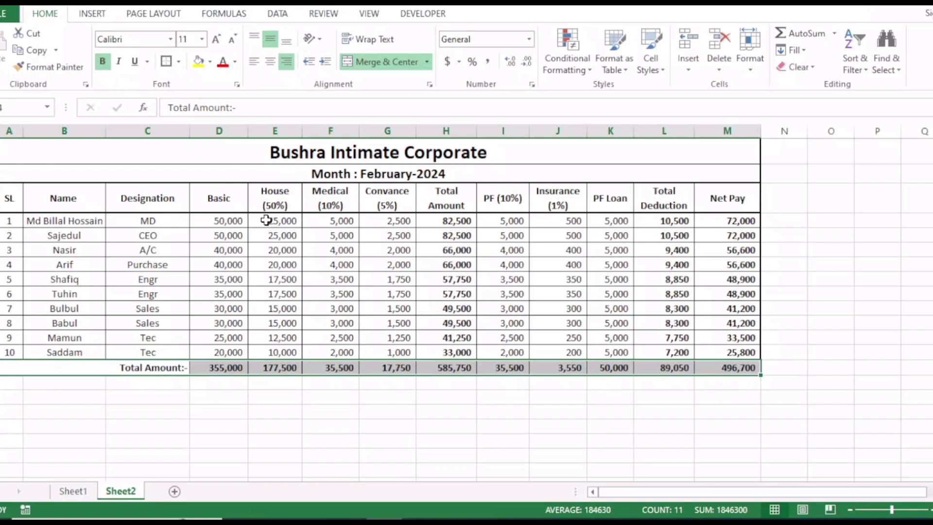
- Fill the merged company title cell with light blue
{"action": "left_click", "coordinate": [314, 160]}
{"action": "left_click", "coordinate": [210, 61]}
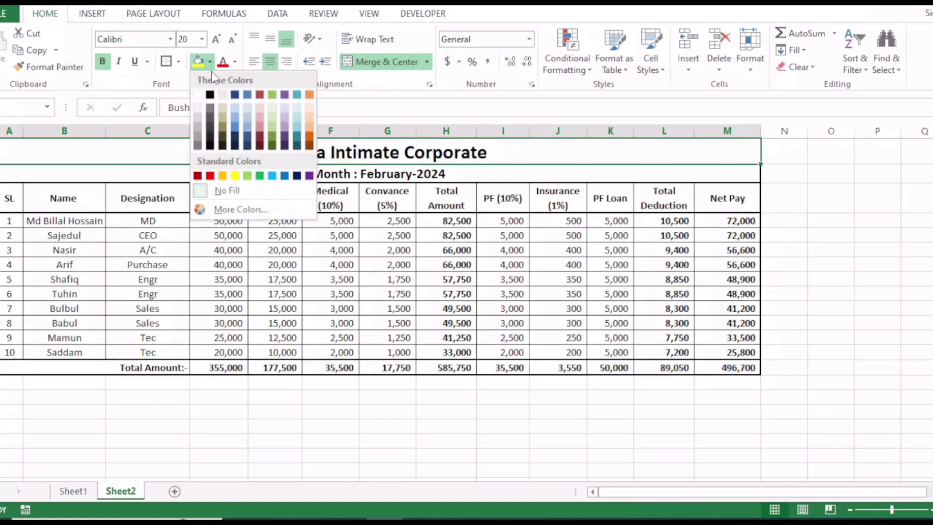
{"action": "left_click", "coordinate": [235, 118]}
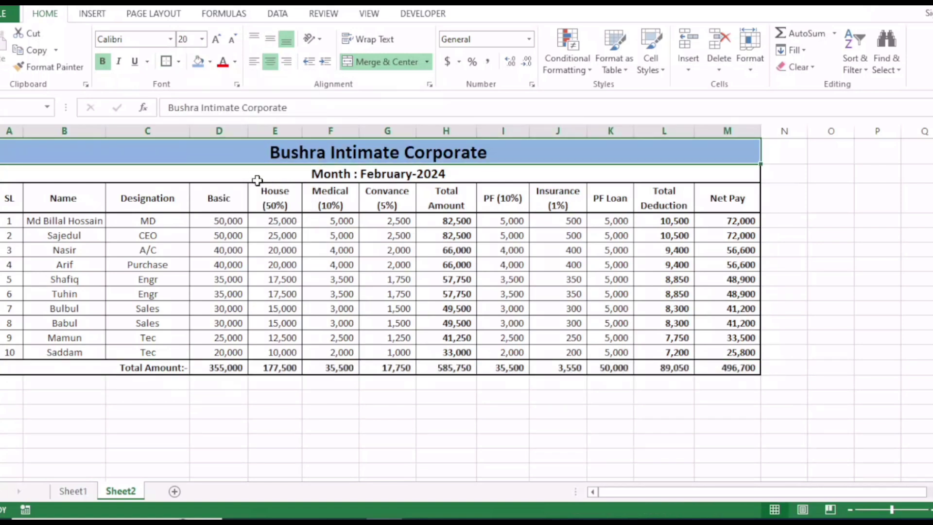
- Fill the Month row with a paler blue shade
{"action": "left_click", "coordinate": [258, 177]}
{"action": "left_click", "coordinate": [210, 61]}
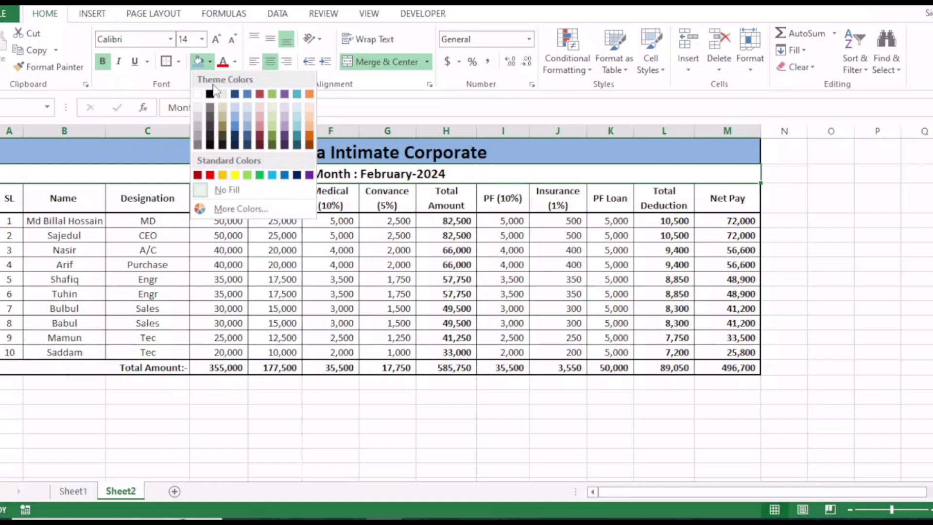
{"action": "left_click", "coordinate": [235, 113]}
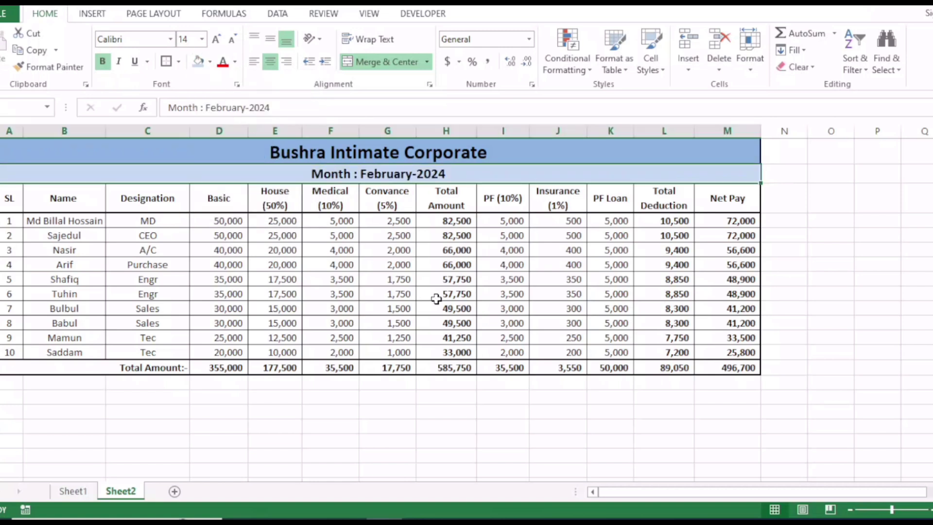
{"action": "left_click", "coordinate": [613, 235]}
- Enter 10,000 as the PF Loan for SL 2 and SL 5
{"action": "type", "text": "10"}
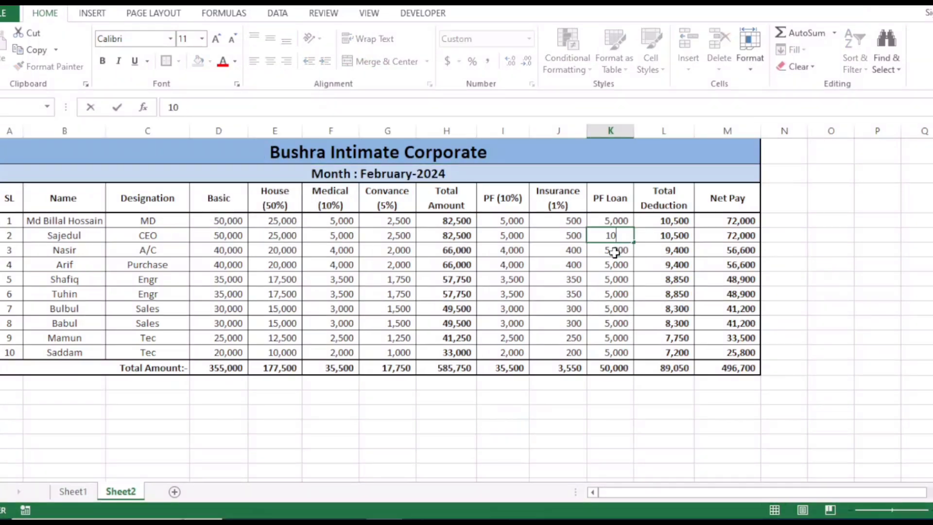
{"action": "type", "text": ",000"}
{"action": "key", "text": "Return"}
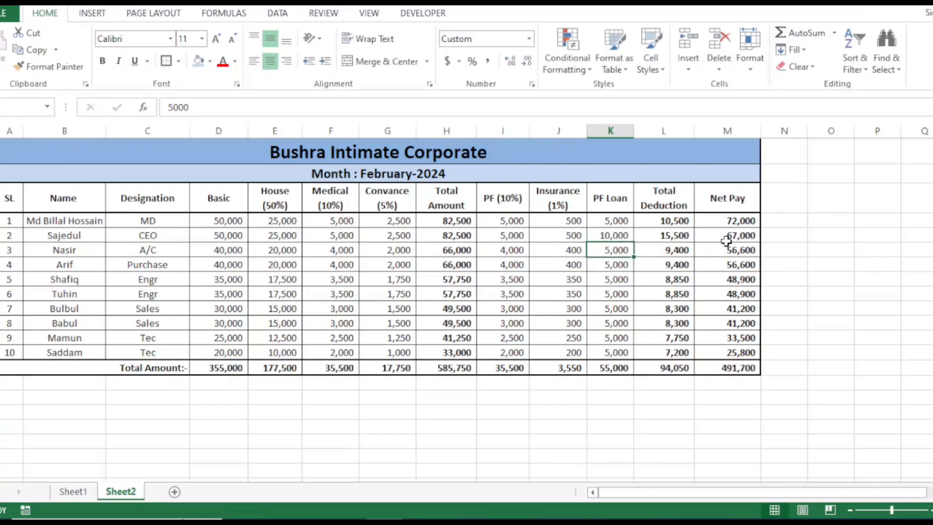
{"action": "left_click", "coordinate": [614, 282]}
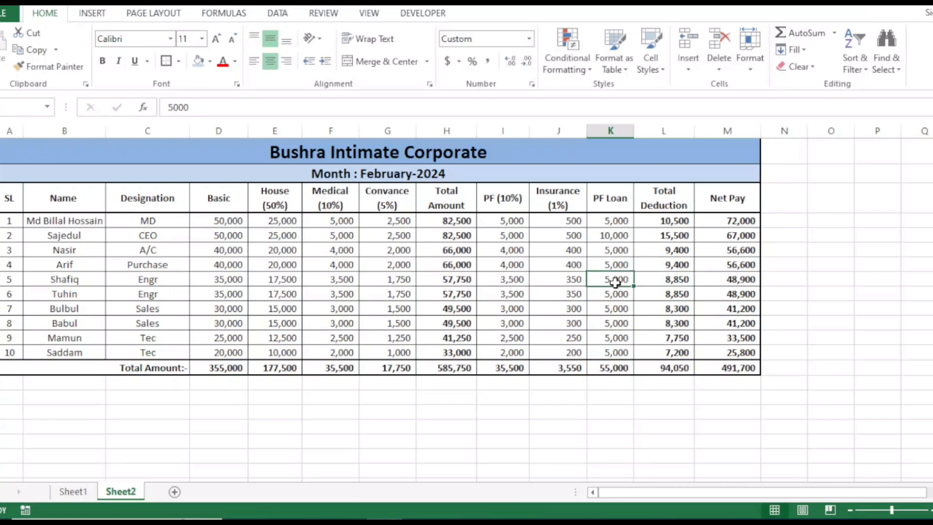
{"action": "type", "text": "1000"}
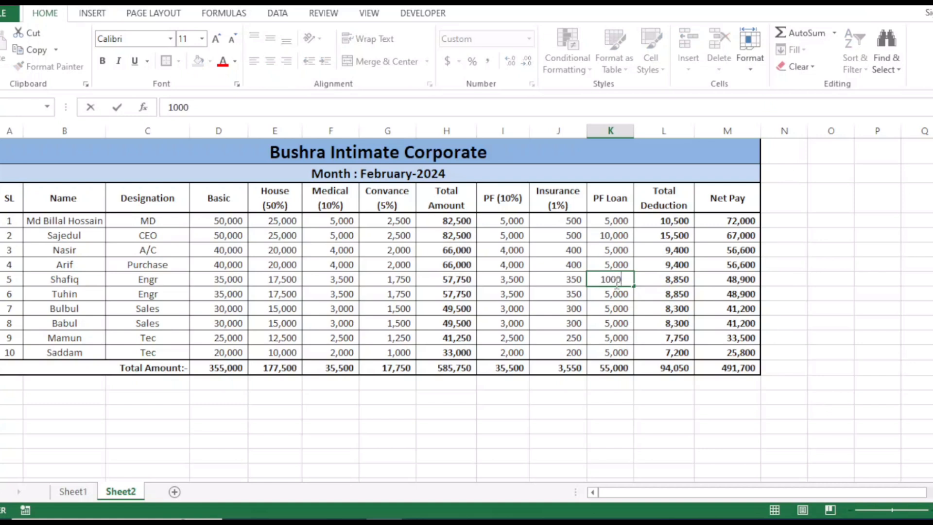
{"action": "type", "text": "0"}
{"action": "key", "text": "Return"}
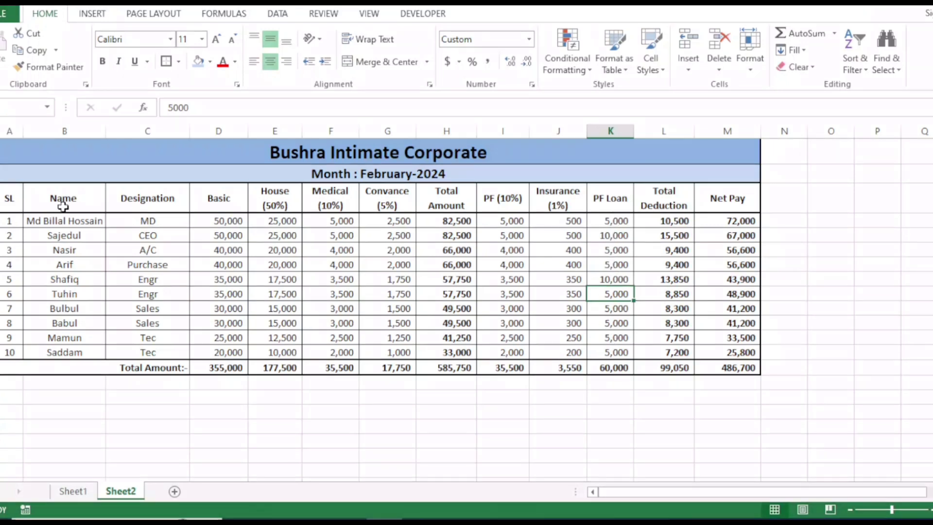
- Fill the column header row A4:M4 with grey, then return to the top of the sheet
{"action": "left_click_drag", "start_coordinate": [9, 198], "coordinate": [732, 205]}
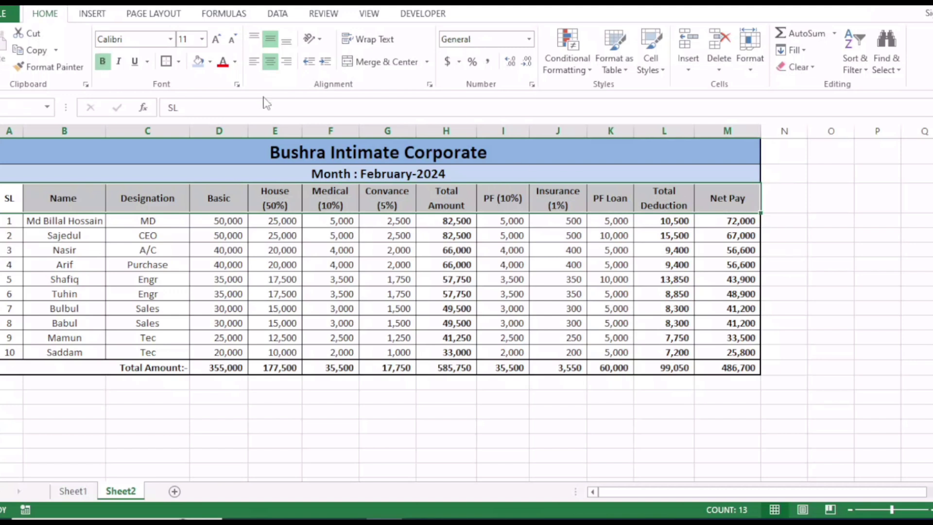
{"action": "left_click", "coordinate": [210, 62]}
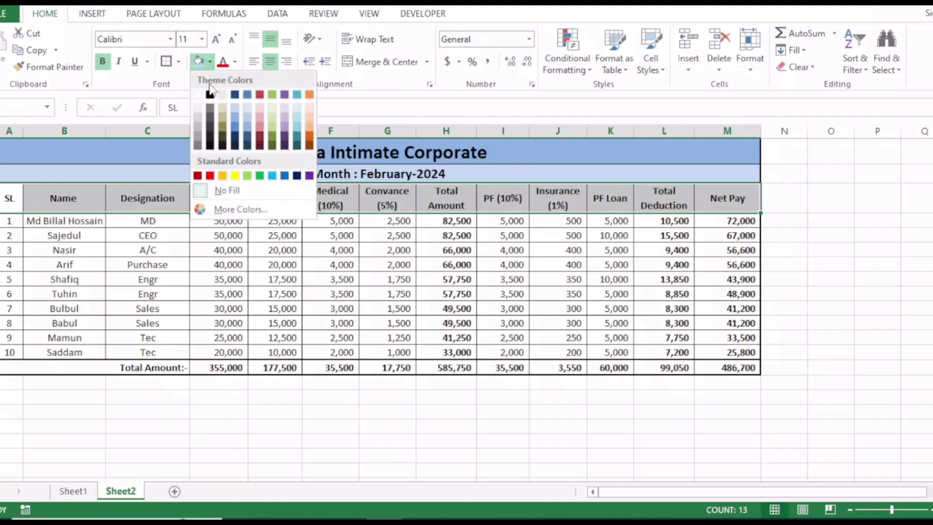
{"action": "left_click", "coordinate": [198, 119]}
{"action": "left_click", "coordinate": [425, 310]}
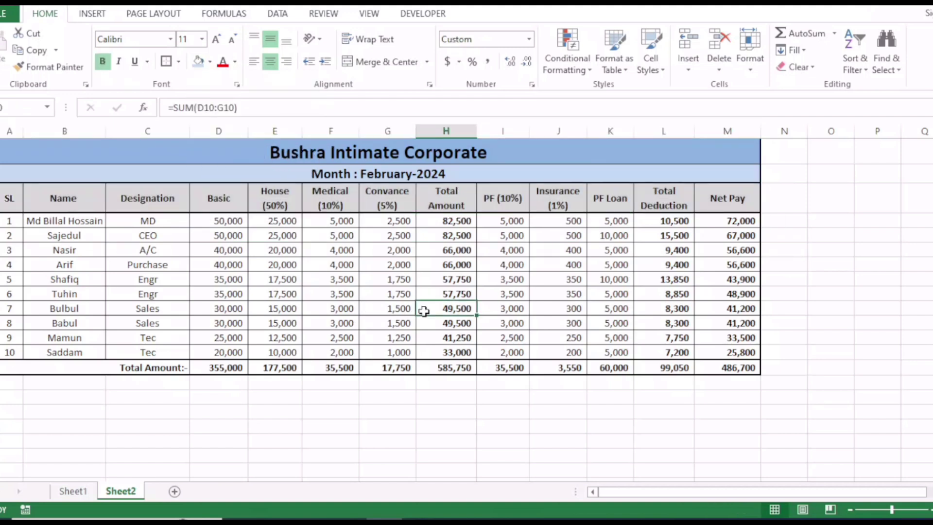
{"action": "key", "text": "ctrl+Home"}
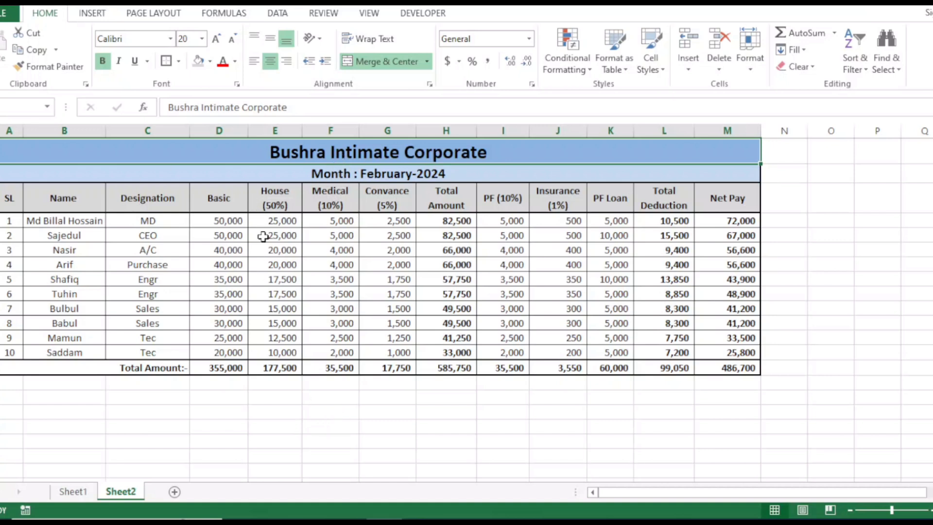
- Set the font of the whole table, title through totals, to Times New Roman
{"action": "key", "text": "ctrl+shift+End"}
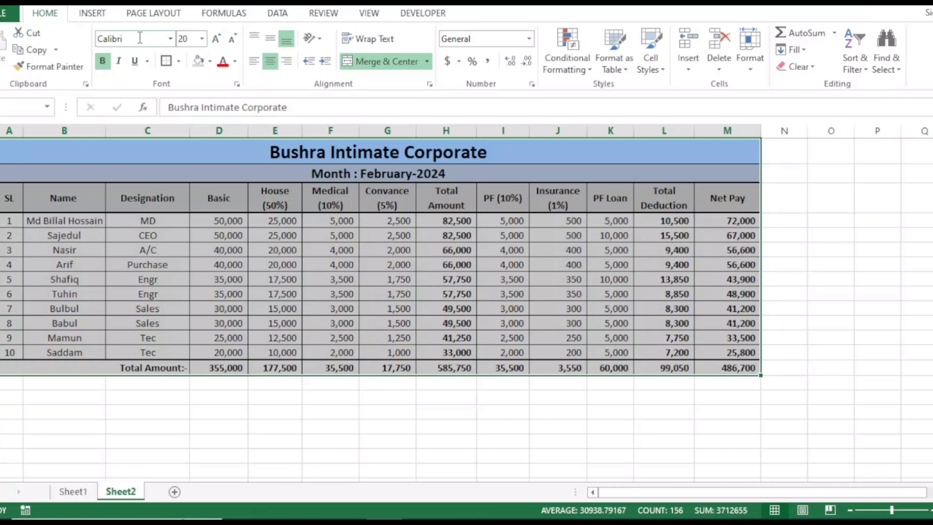
{"action": "left_click", "coordinate": [140, 38]}
{"action": "type", "text": "Times New Roman"}
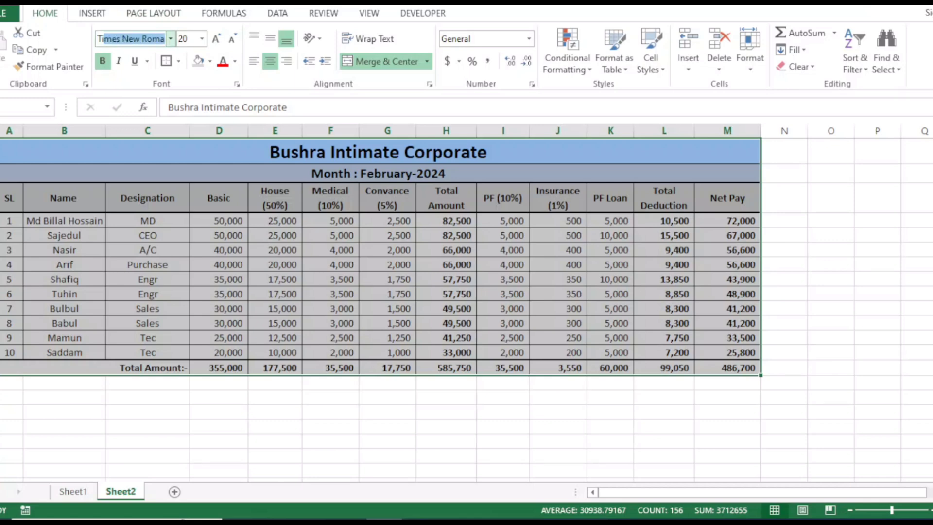
{"action": "key", "text": "Return"}
{"action": "left_click", "coordinate": [469, 410]}
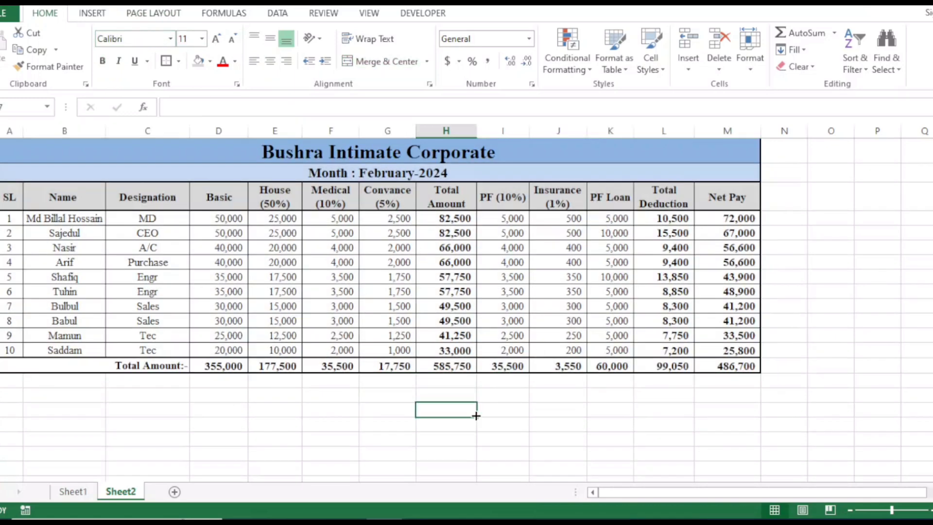
{"action": "left_click", "coordinate": [275, 163]}
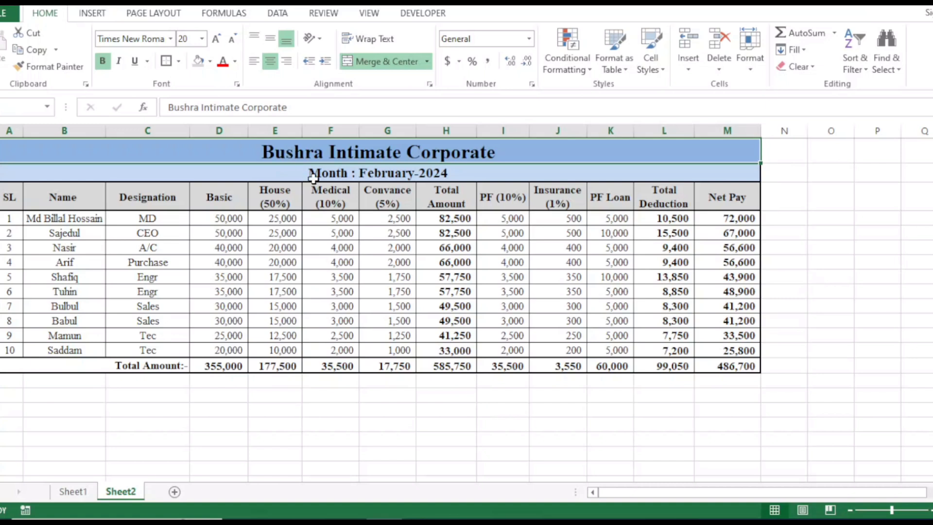